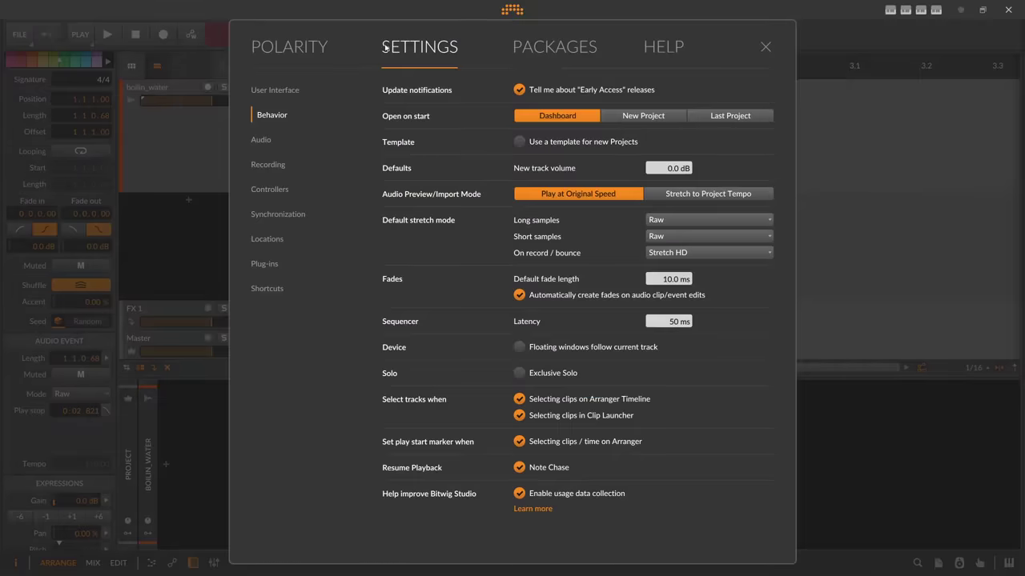
Set the default stretch mode for short samples to Stretch in the Behavior settings and close the settings
click(274, 133)
click(275, 127)
click(663, 236)
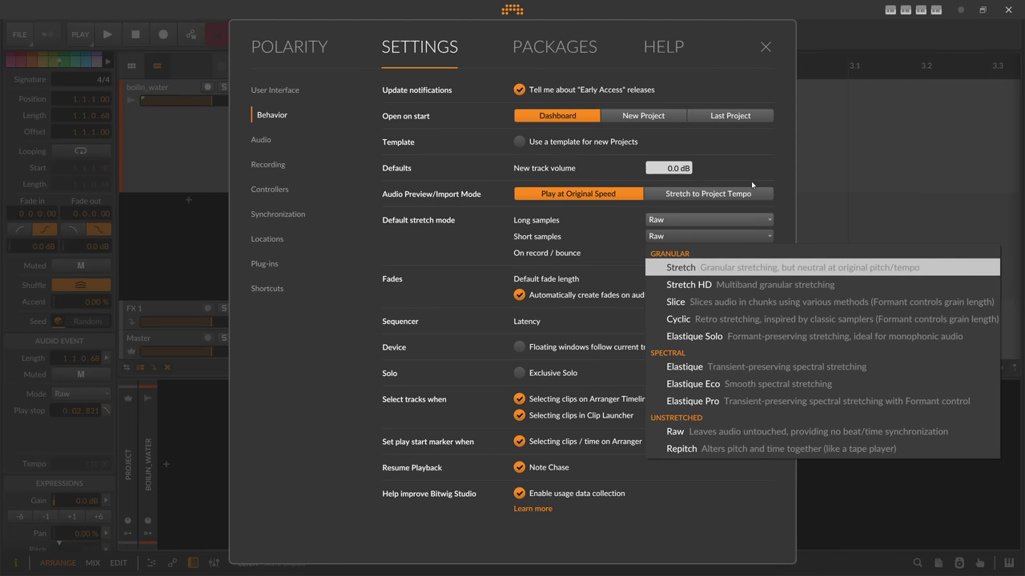
click(720, 269)
click(765, 46)
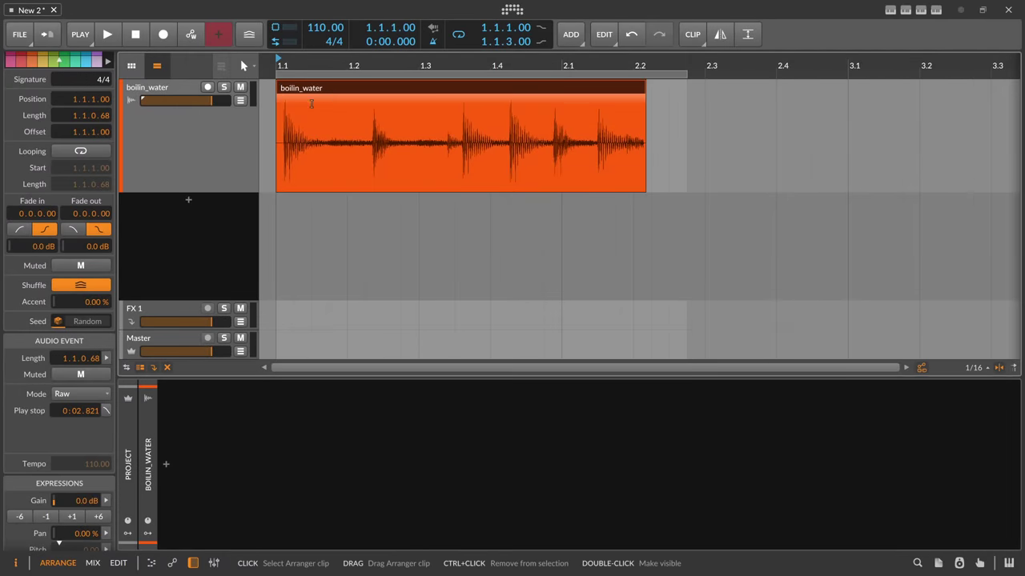
Open the boilin_water clip in the full-size Edit view
drag(294, 64, 294, 77)
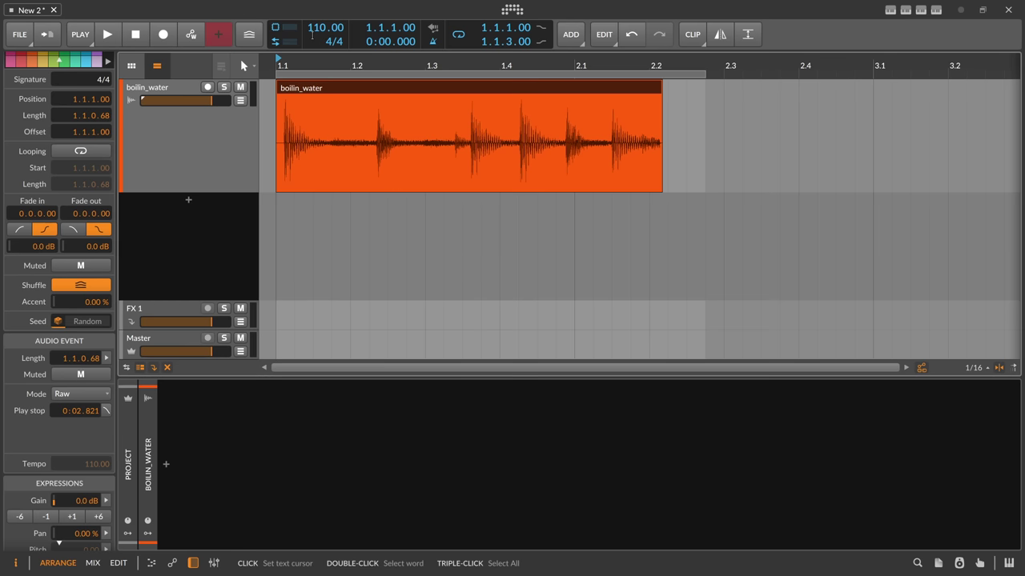
double_click(294, 91)
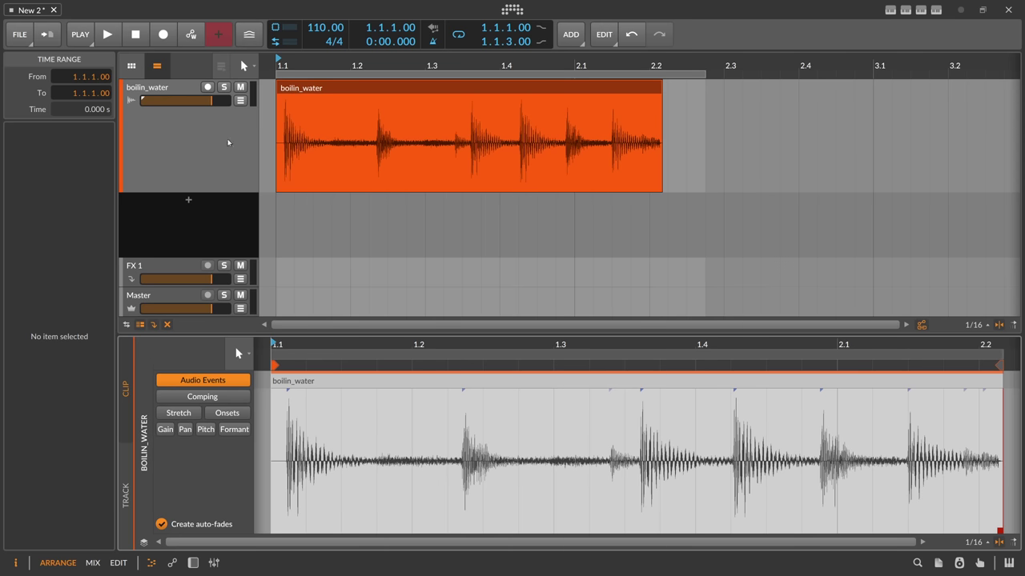
double_click(206, 134)
click(293, 88)
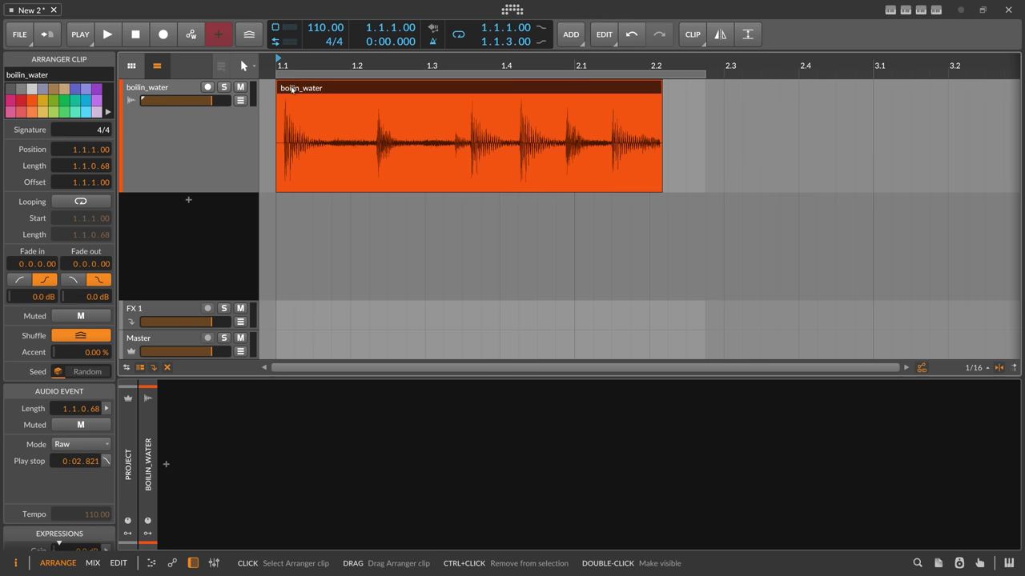
double_click(296, 90)
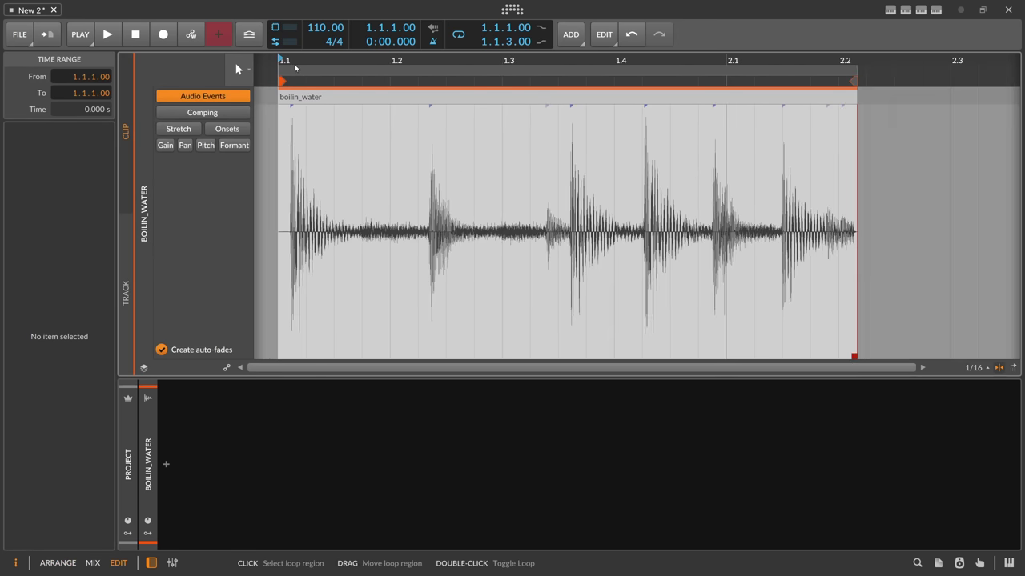
key(alt+1)
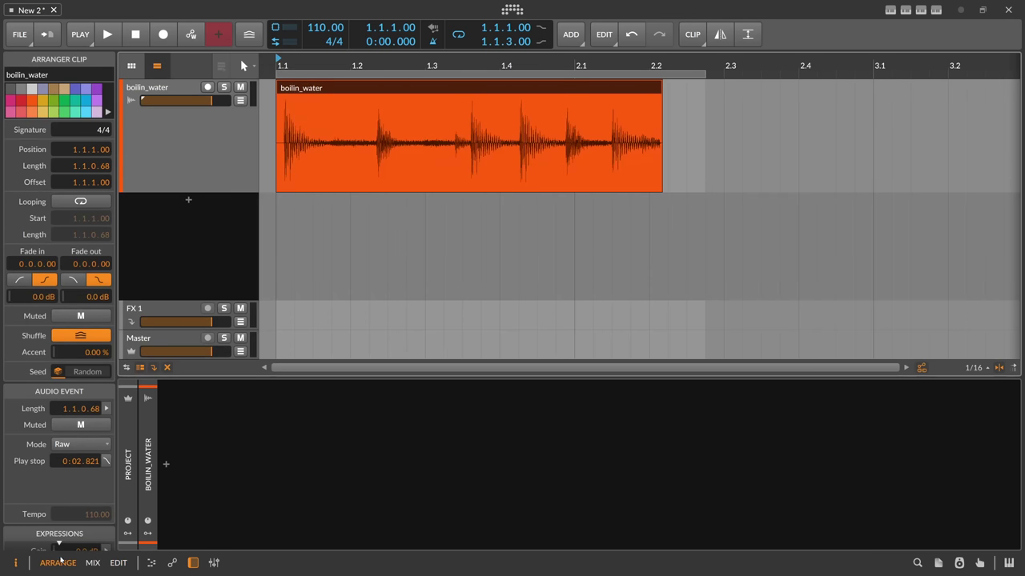
click(117, 563)
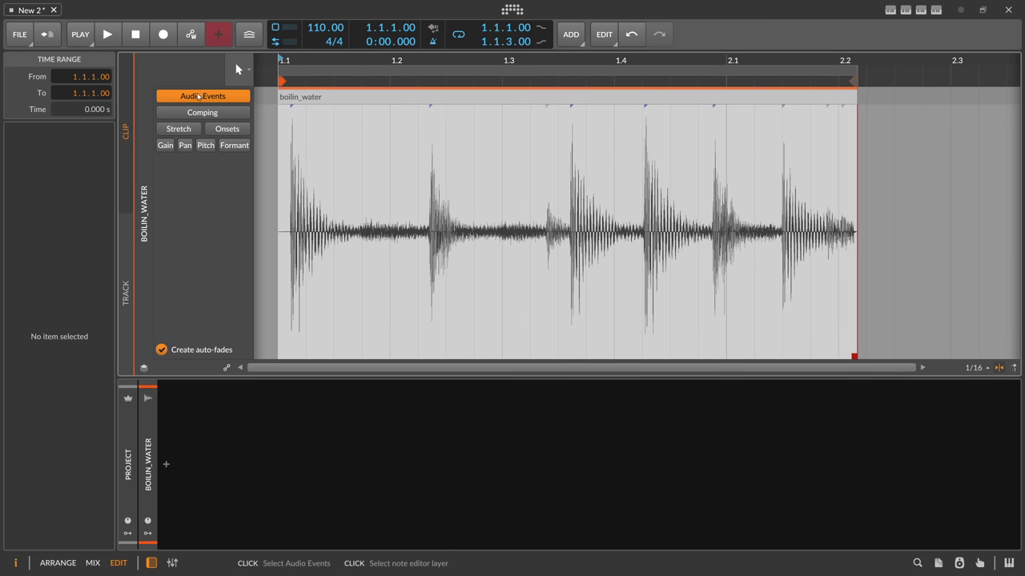
Select the boilin_water audio event and display its onset markers over the waveform
click(297, 99)
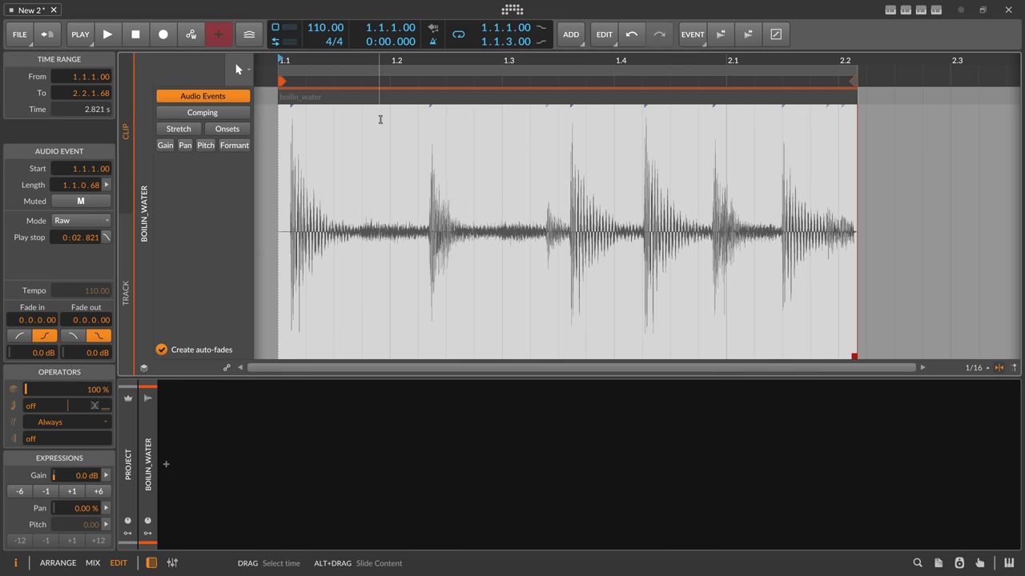
drag(362, 65, 364, 60)
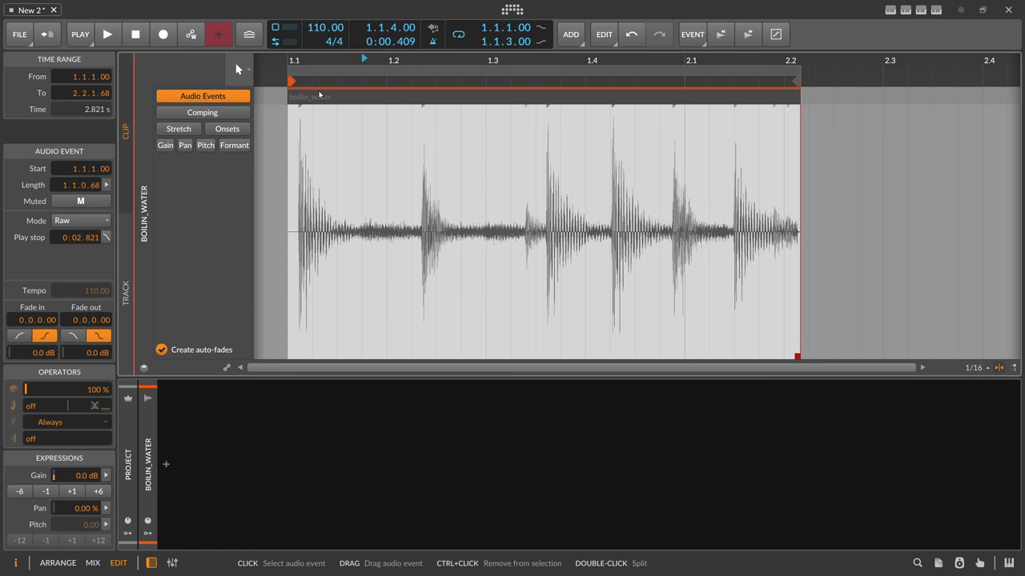
drag(313, 64, 312, 104)
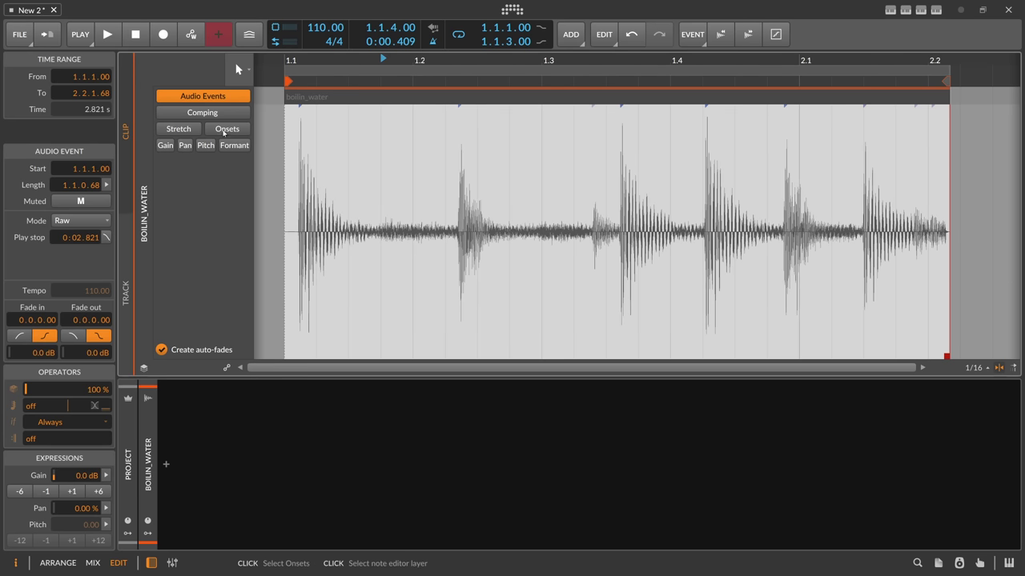
click(226, 130)
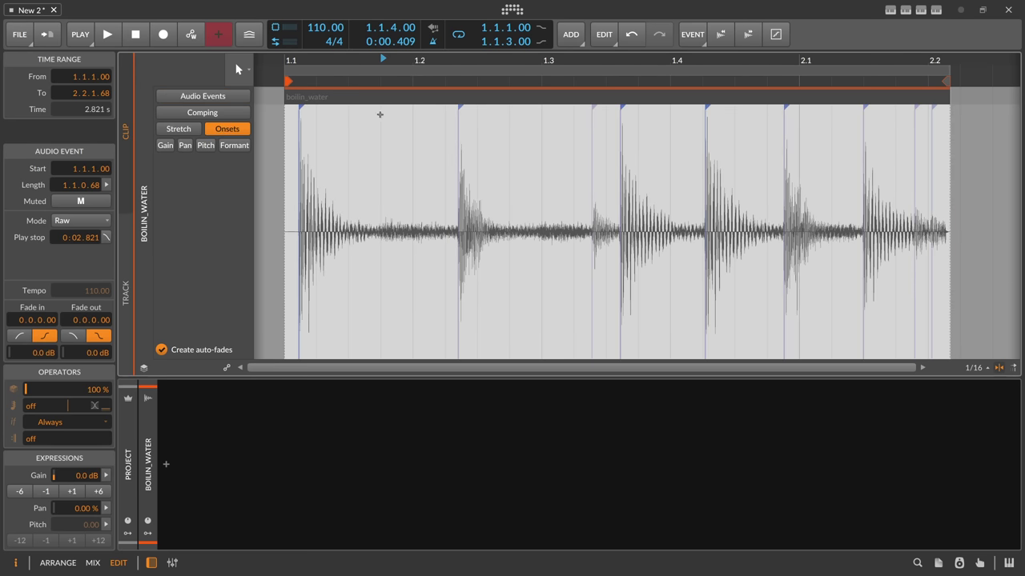
scroll(321, 64, up, 2)
scroll(321, 64, up, 1)
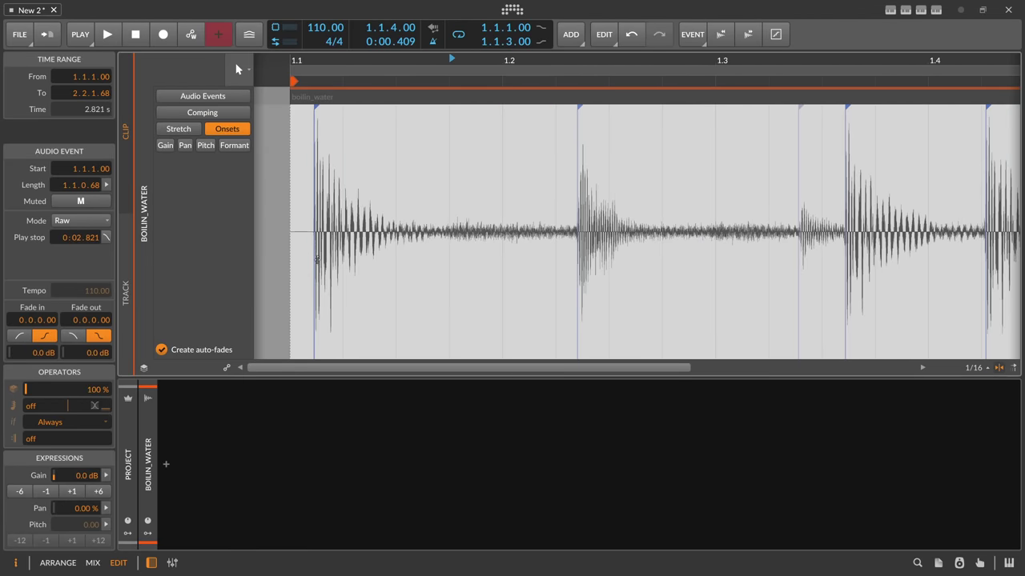
drag(516, 55, 373, 101)
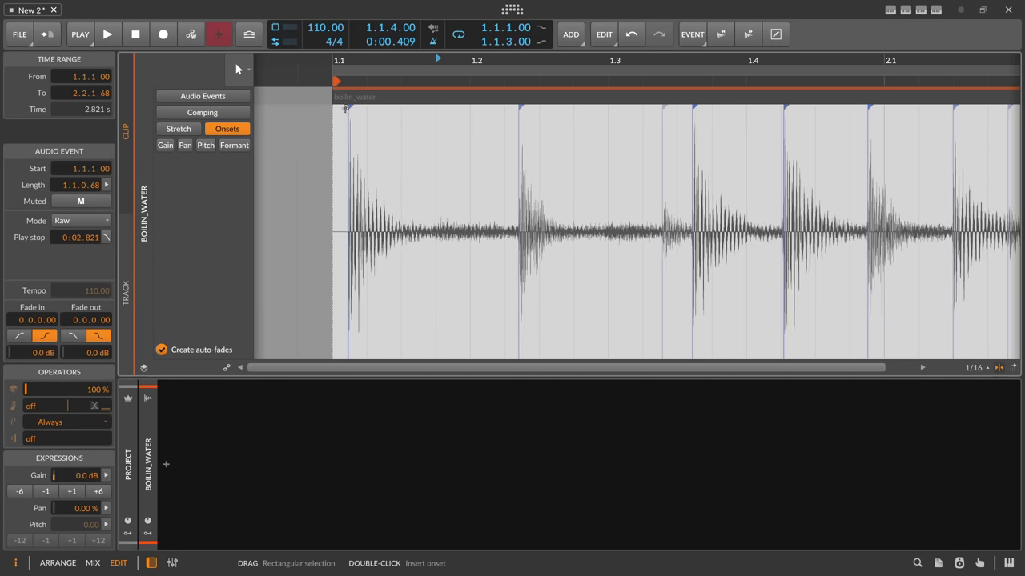
drag(530, 63, 509, 66)
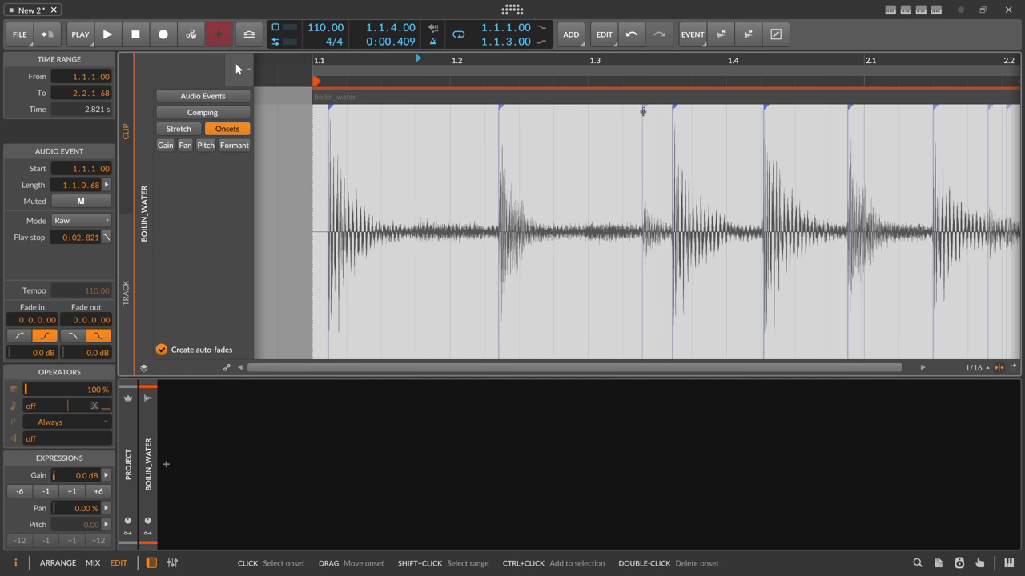
Delete the weak onset marker between beats 1.3 and 1.4
double_click(642, 108)
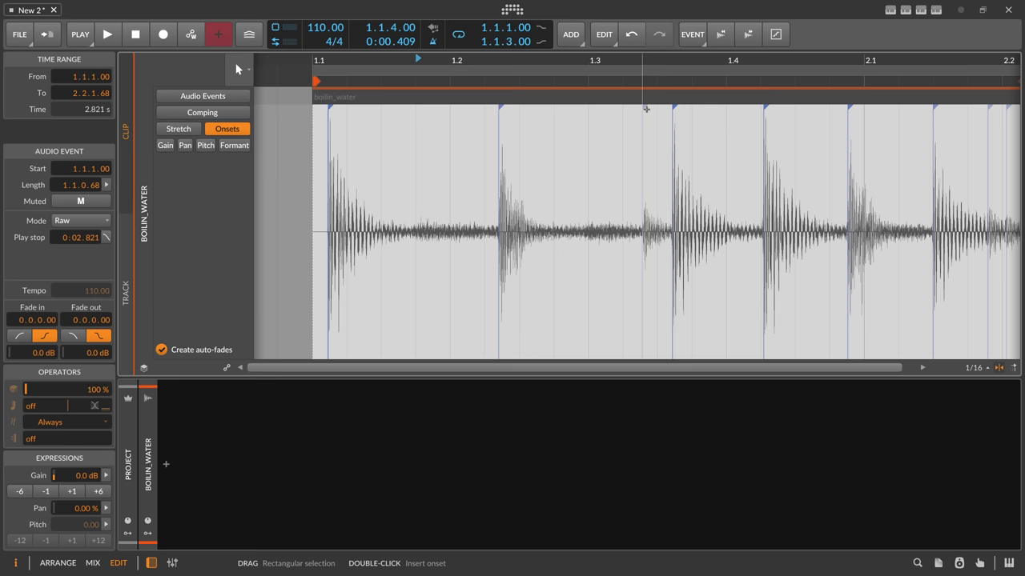
drag(633, 62, 619, 63)
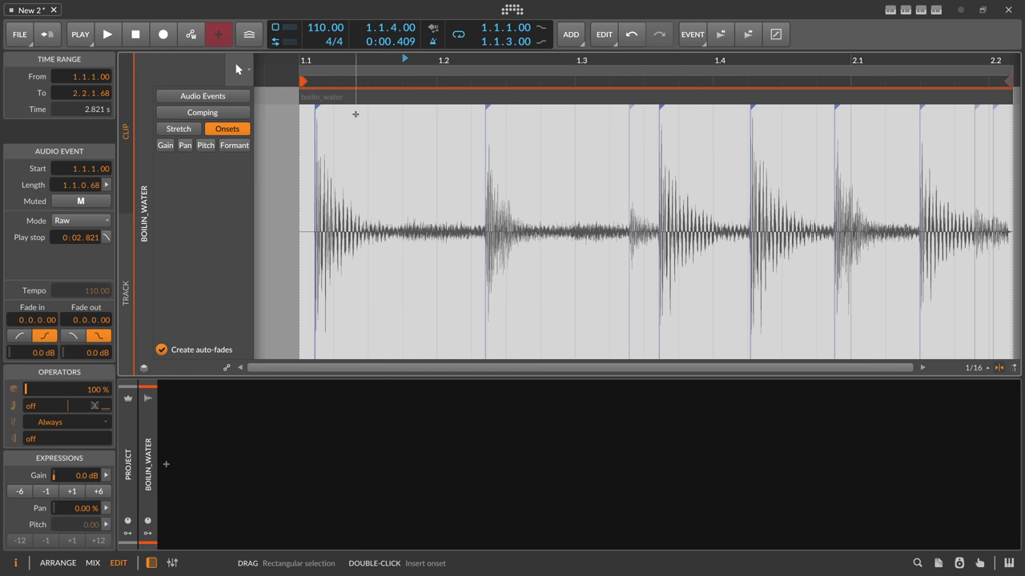
Check the time and intensity of the clip's third, second and first onsets
click(629, 119)
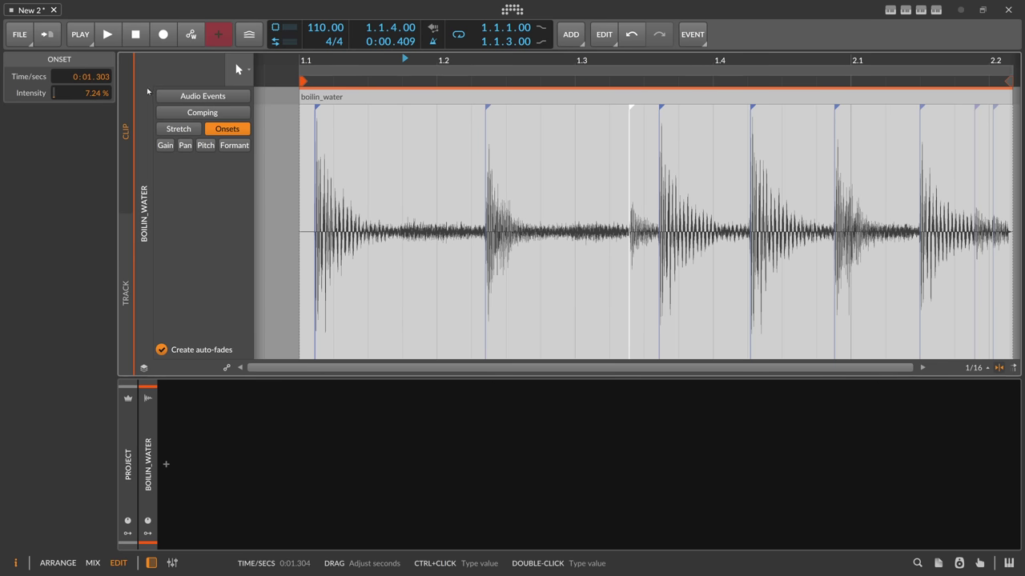
click(486, 152)
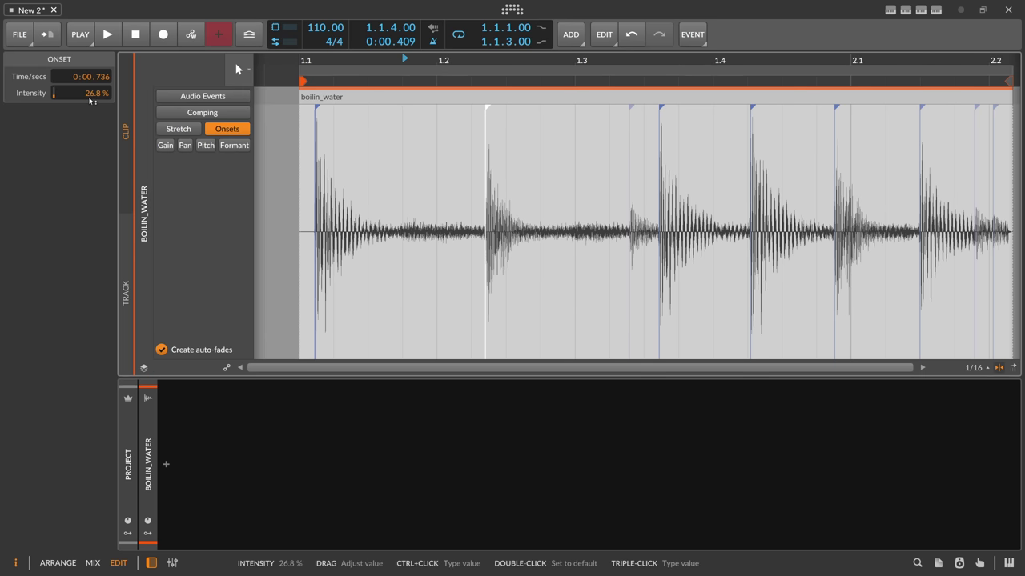
click(316, 150)
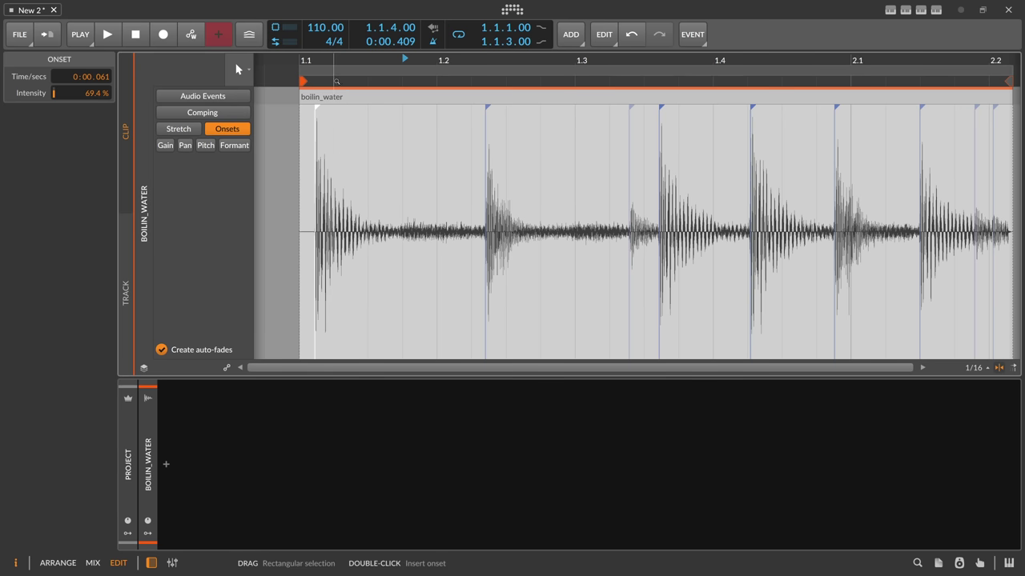
Set the clip start at the first onset of the boilin_water event
drag(334, 72, 334, 50)
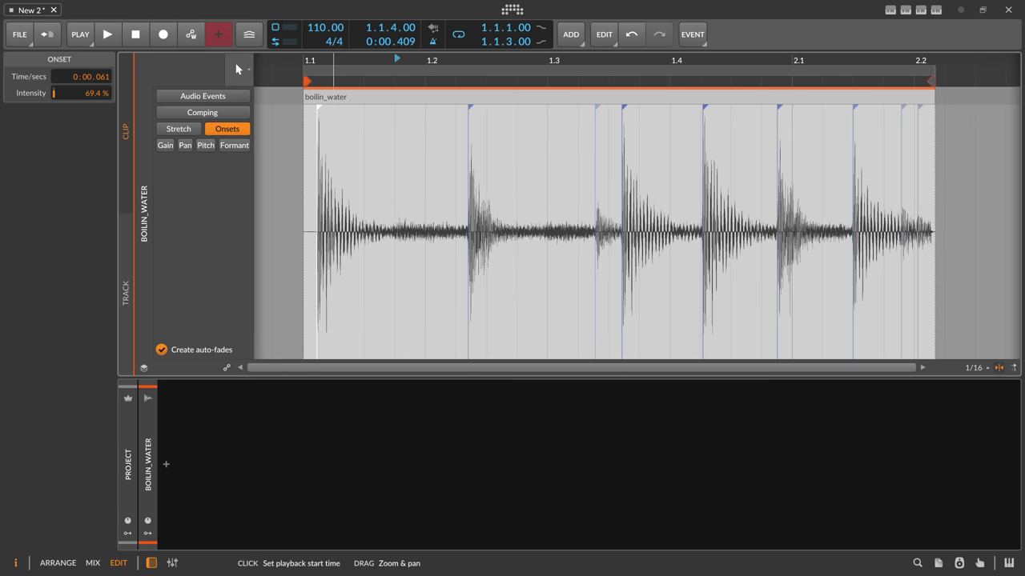
click(326, 99)
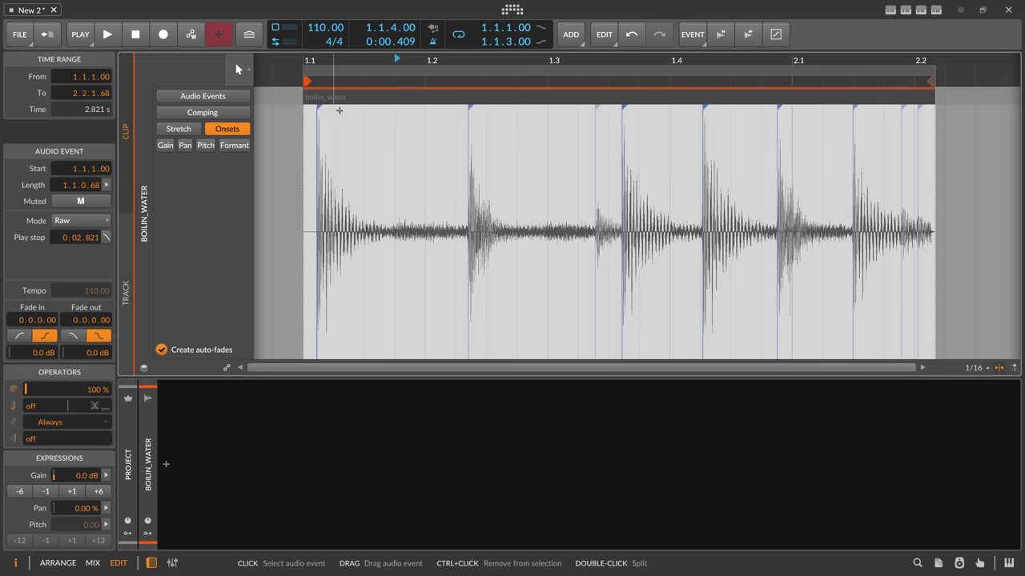
right_click(318, 207)
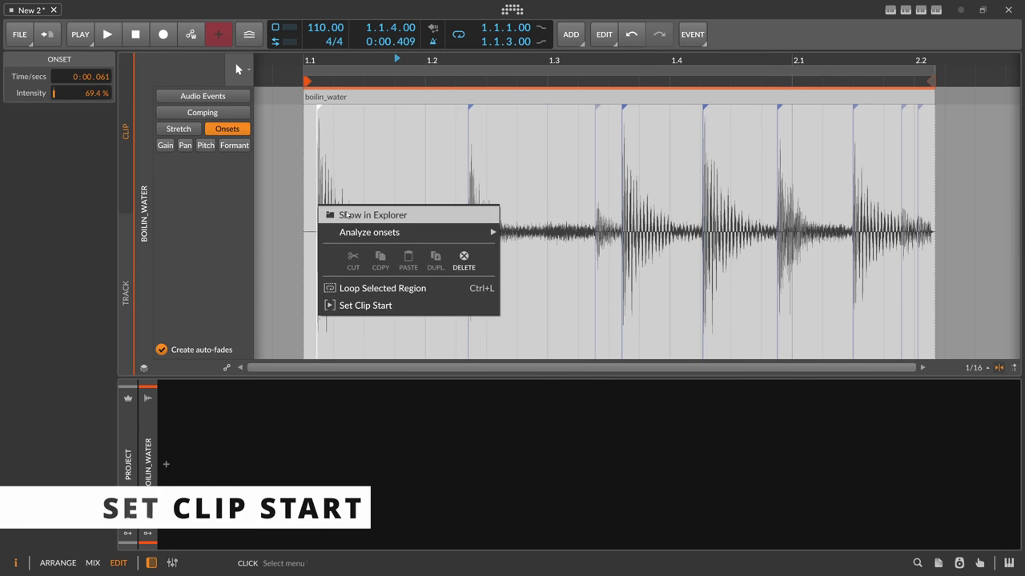
click(364, 305)
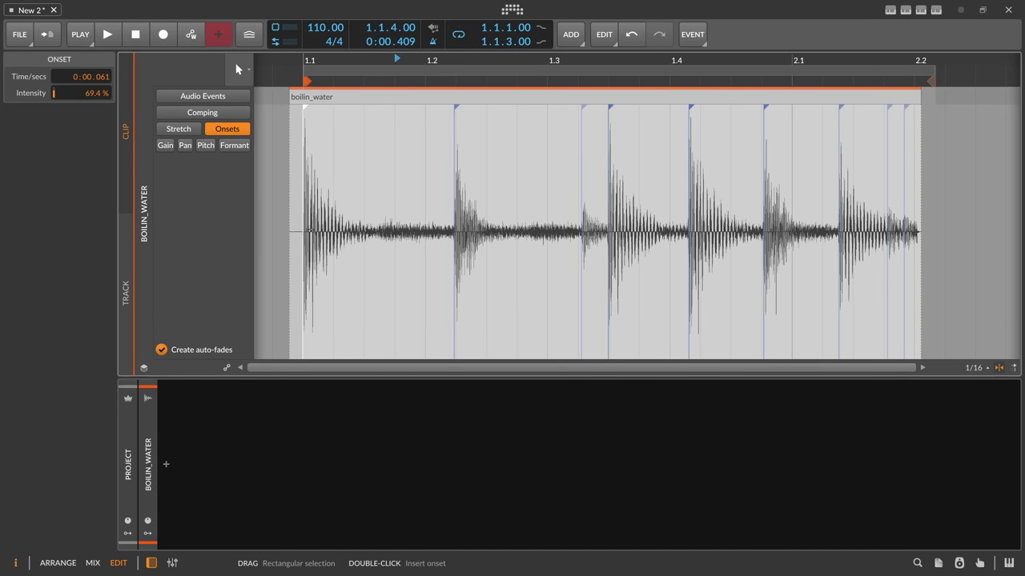
Examine how the first onset lines up with the clip start at 1.1
click(309, 99)
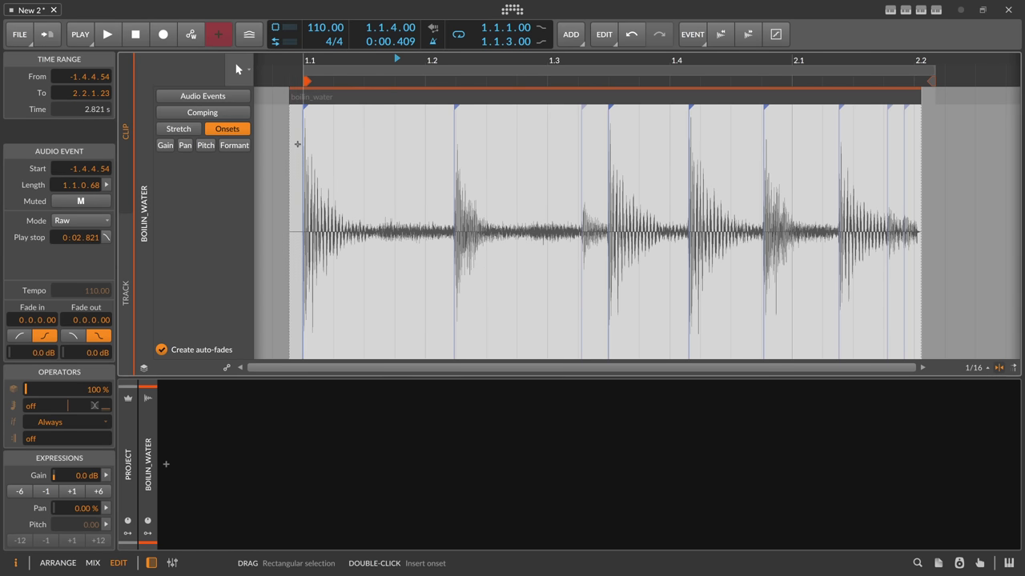
right_click(302, 147)
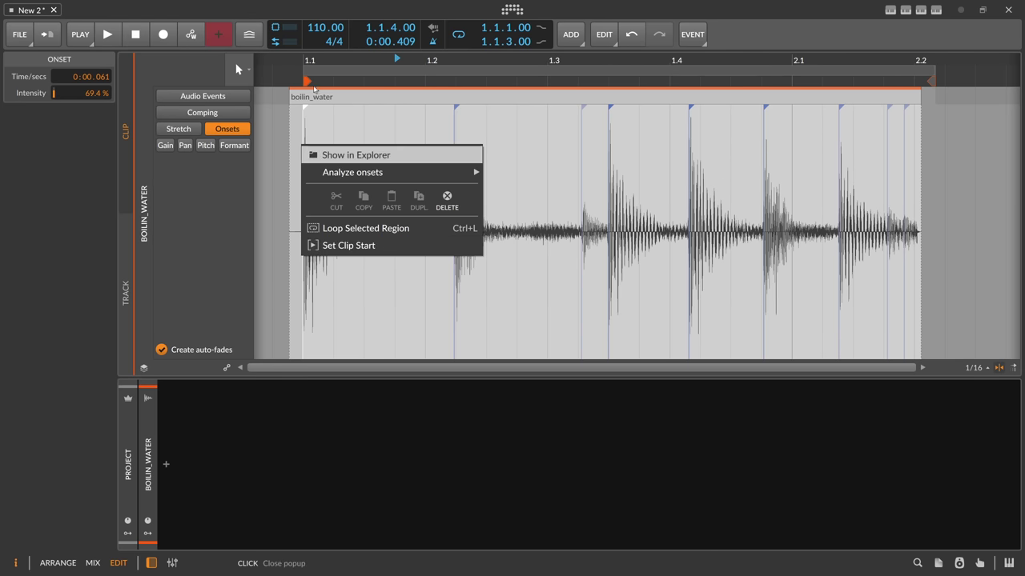
click(304, 60)
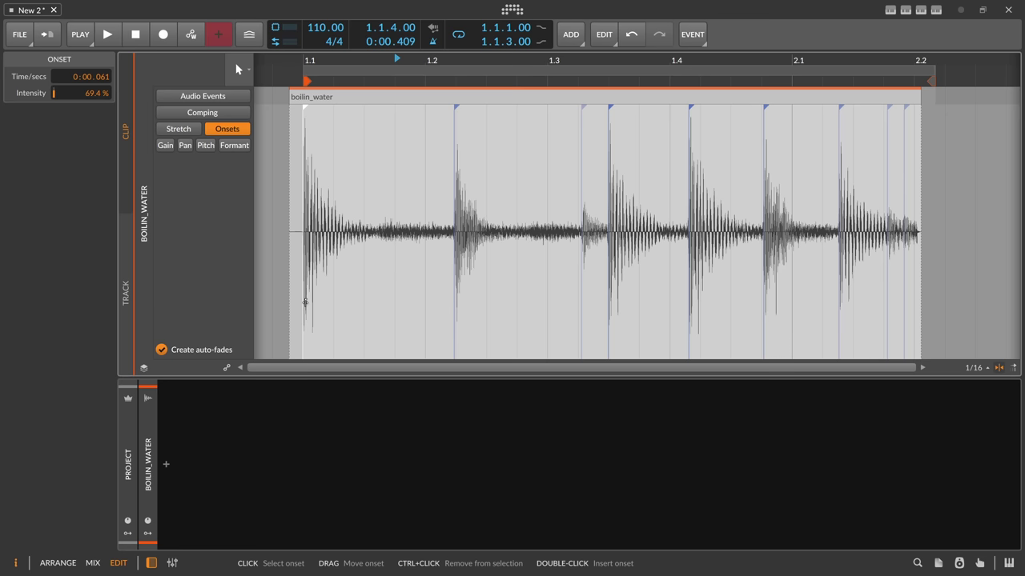
drag(309, 71, 318, 71)
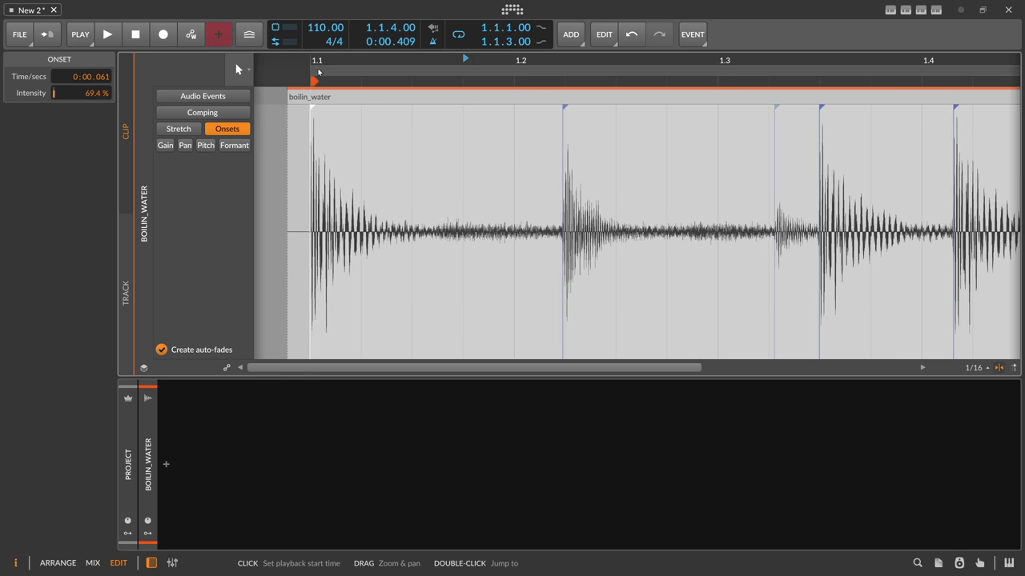
scroll(316, 71, down, 5)
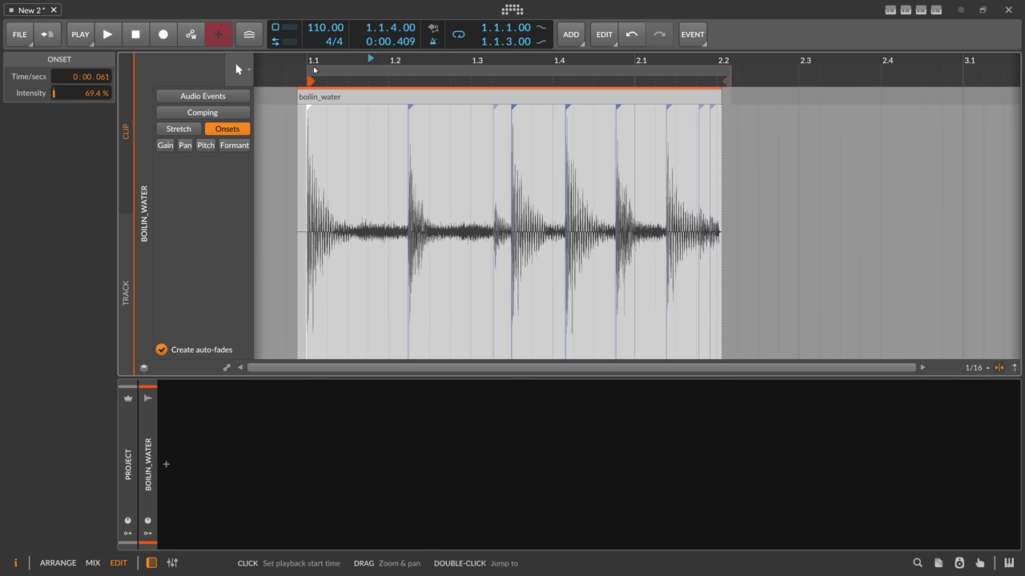
Select the boilin_water audio event and change its stretch mode to Slice
click(317, 223)
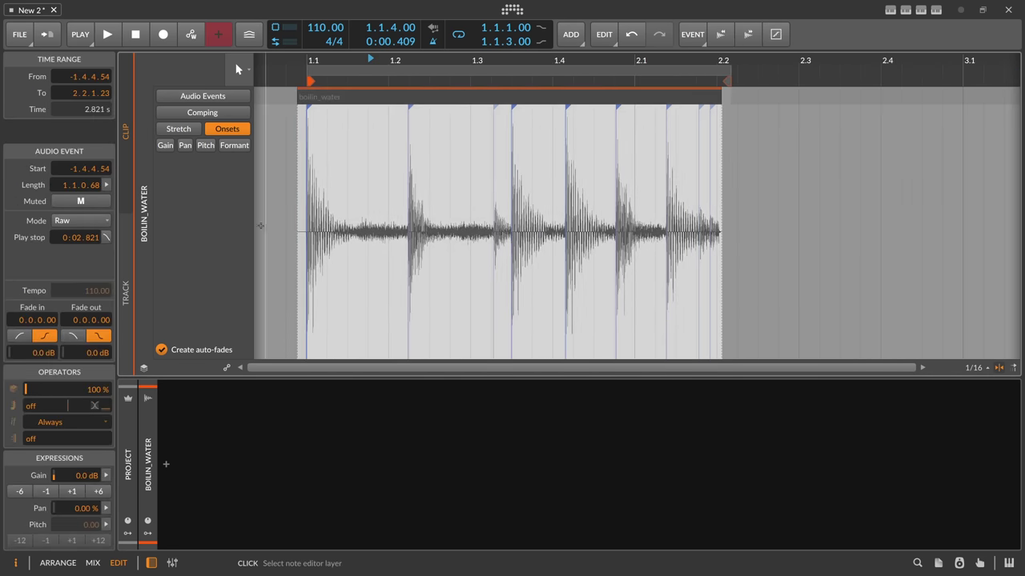
click(80, 221)
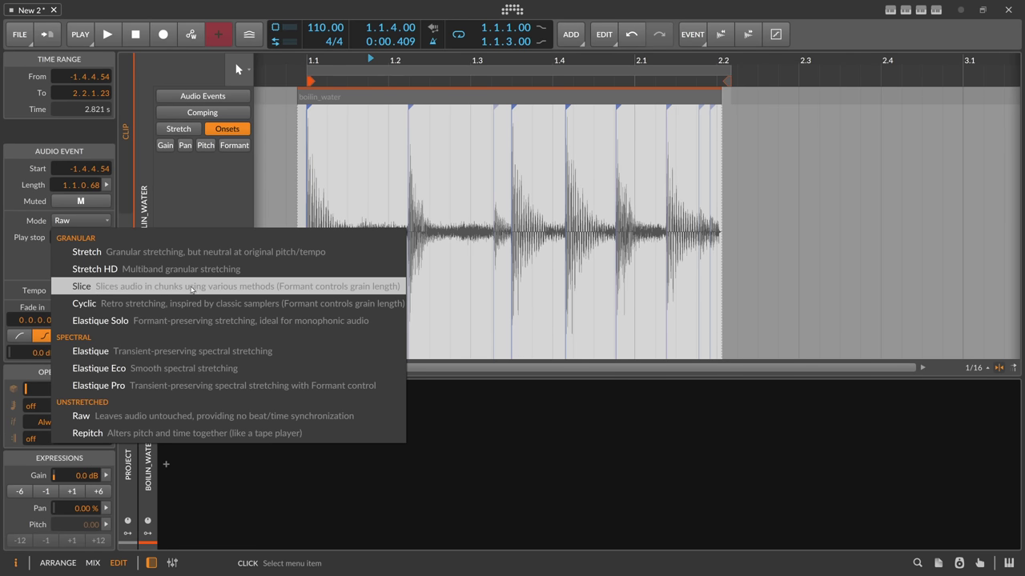
click(93, 287)
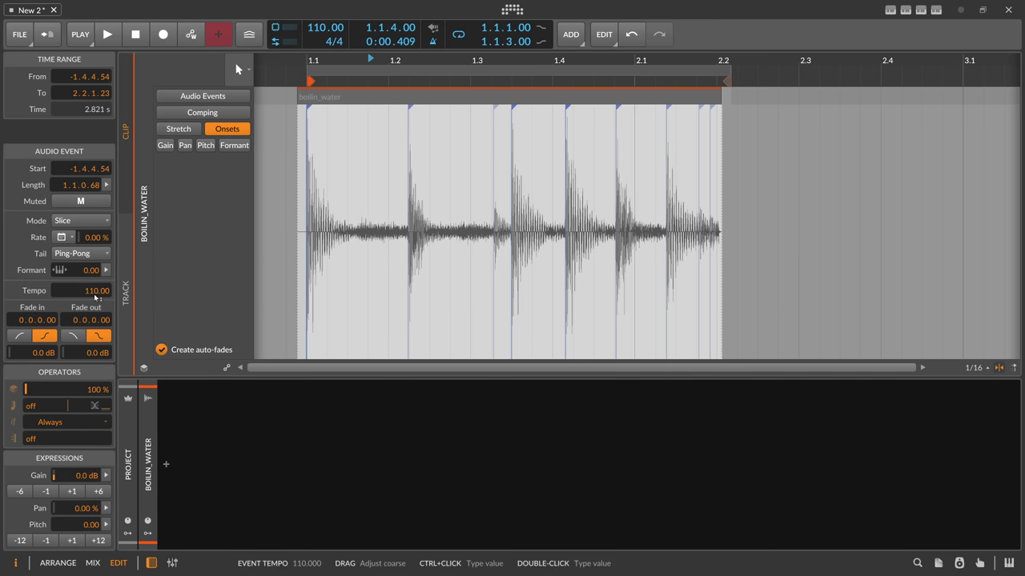
Raise the audio event's tempo to 234 and set the clip start at the first onset again
drag(94, 294, 93, 226)
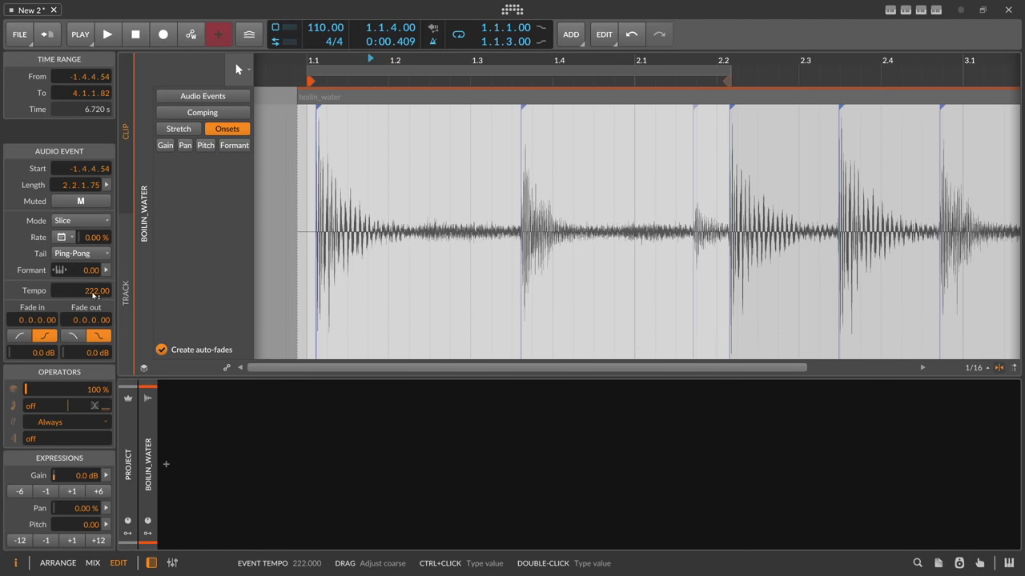
drag(92, 293, 93, 283)
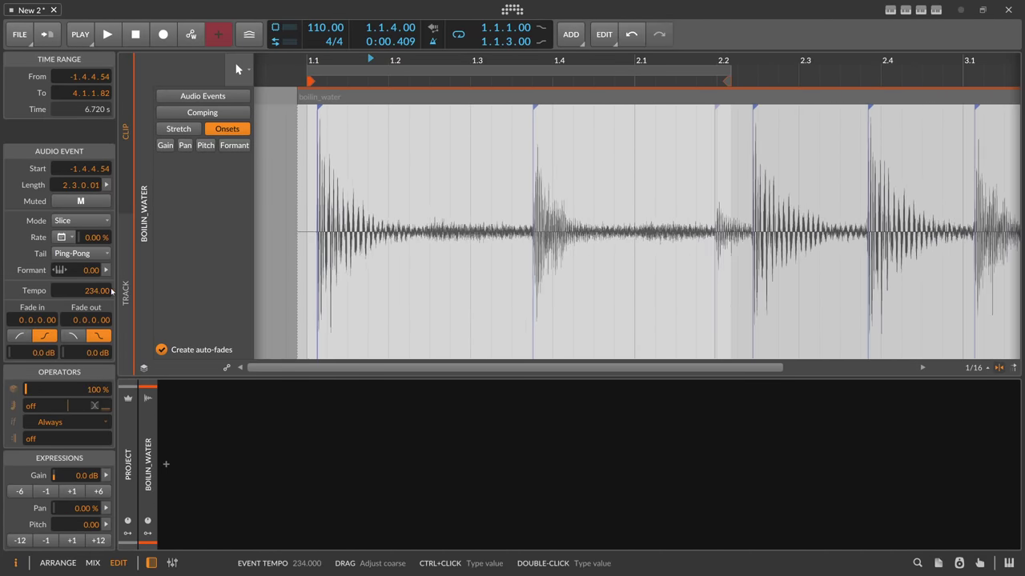
right_click(317, 201)
click(342, 302)
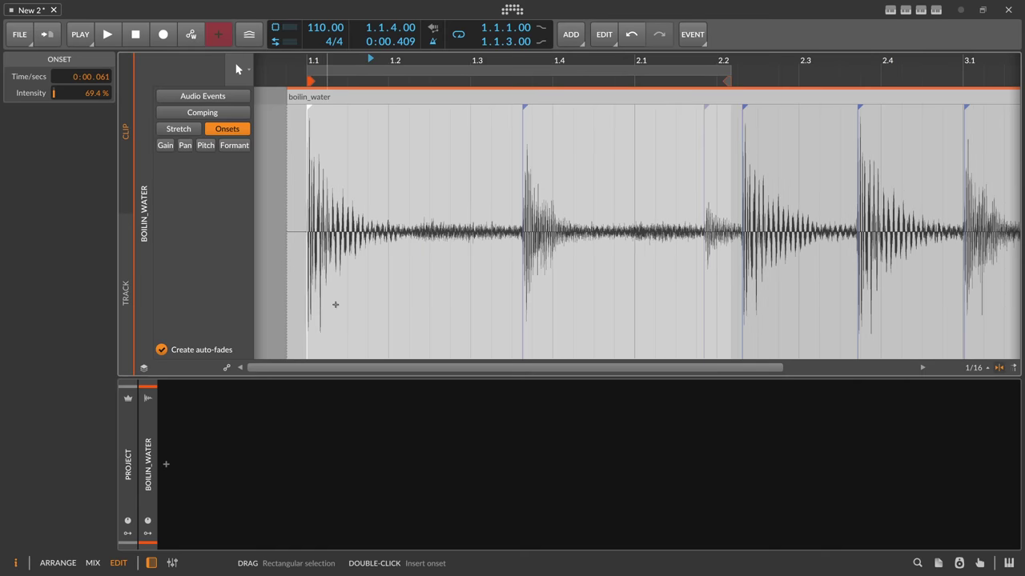
Set the boilin_water event's tempo to 140 and set the clip start at its first onset
click(312, 211)
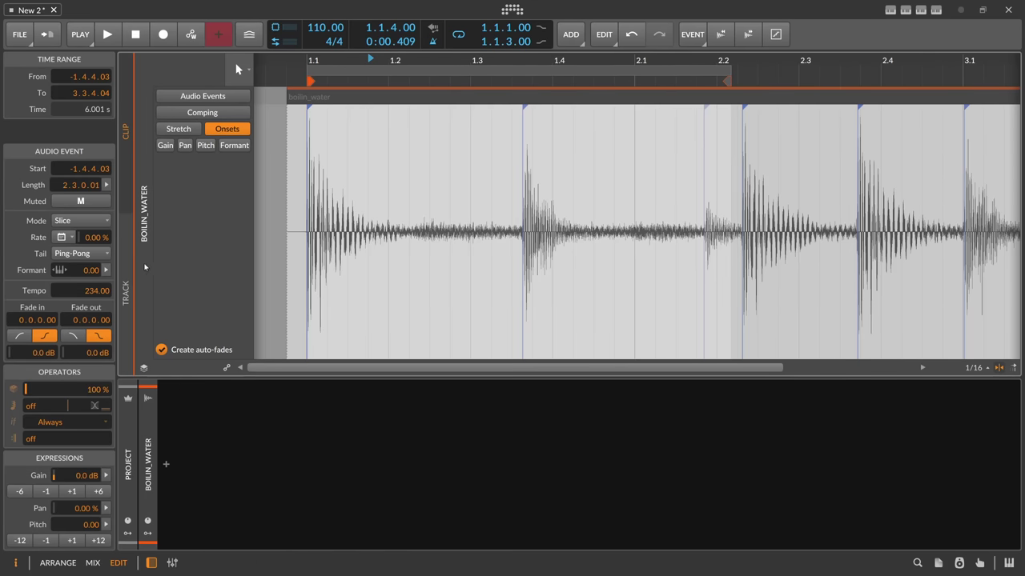
drag(96, 303, 97, 376)
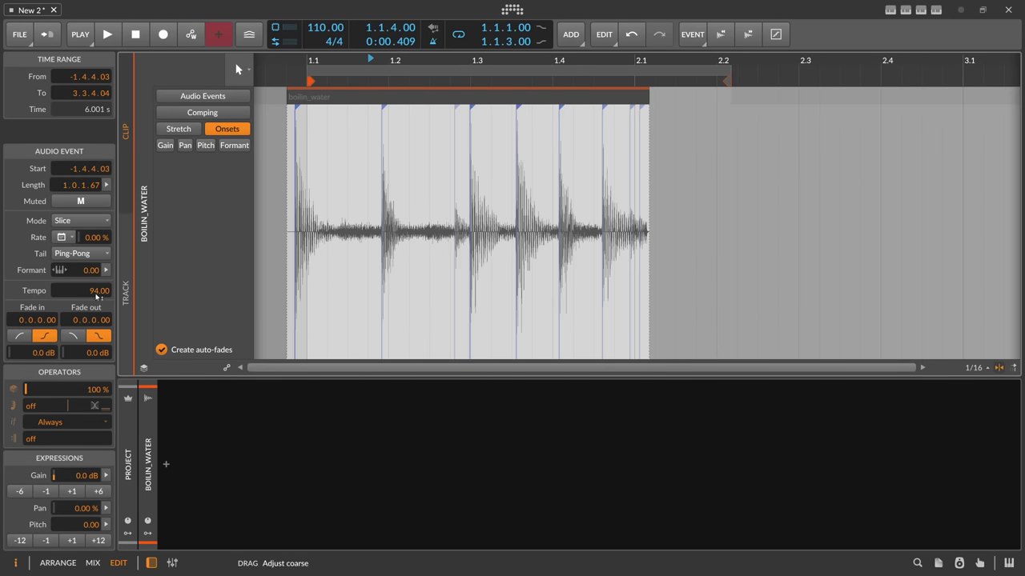
drag(80, 291, 214, 259)
right_click(305, 206)
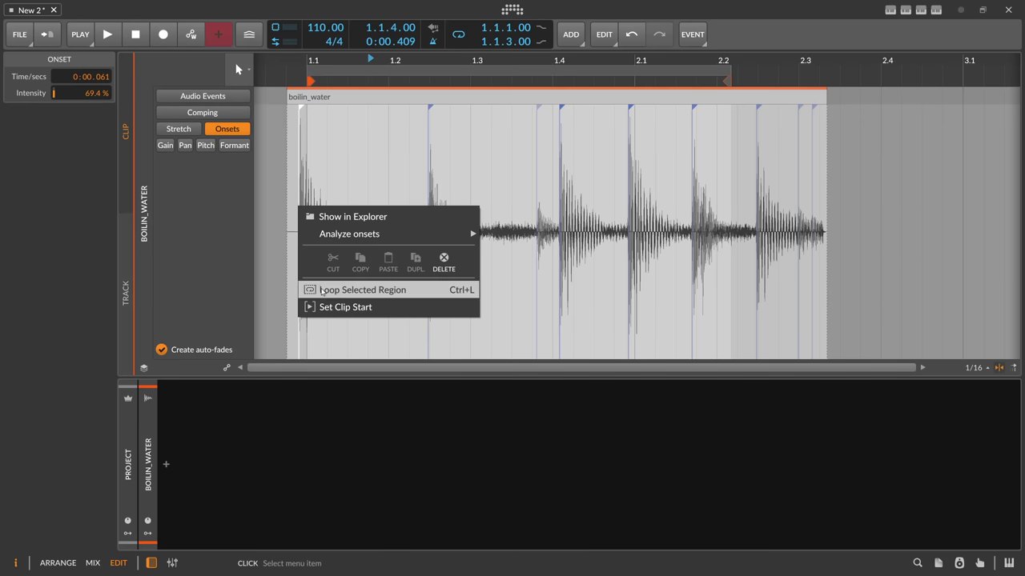
click(326, 308)
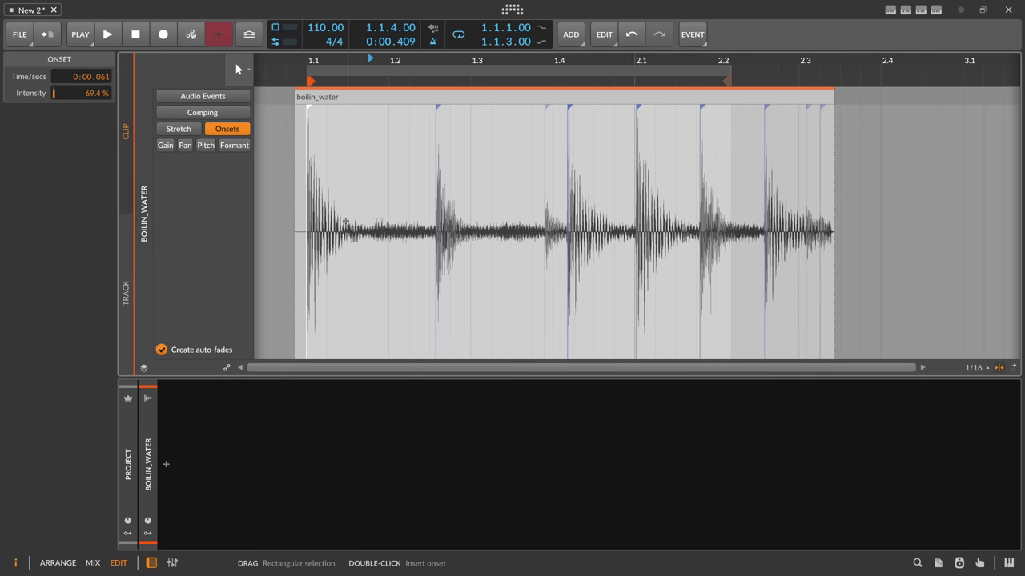
Lower the audio event's tempo to 123 and move the clip's end marker to bar 2, making the clip one bar long
click(305, 97)
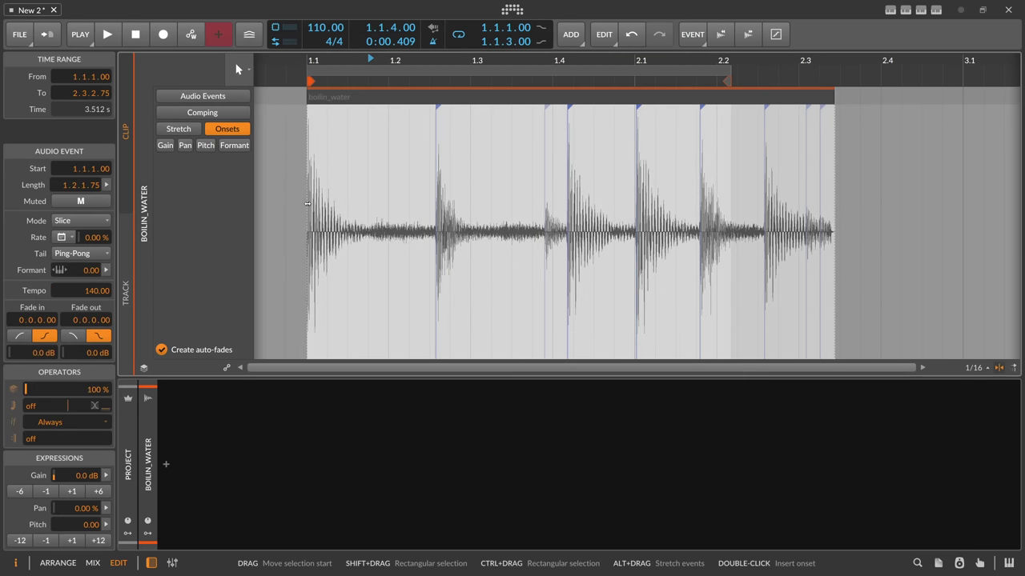
mouse_move(90, 291)
mouse_down()
mouse_move(90, 252)
mouse_move(89, 297)
mouse_up()
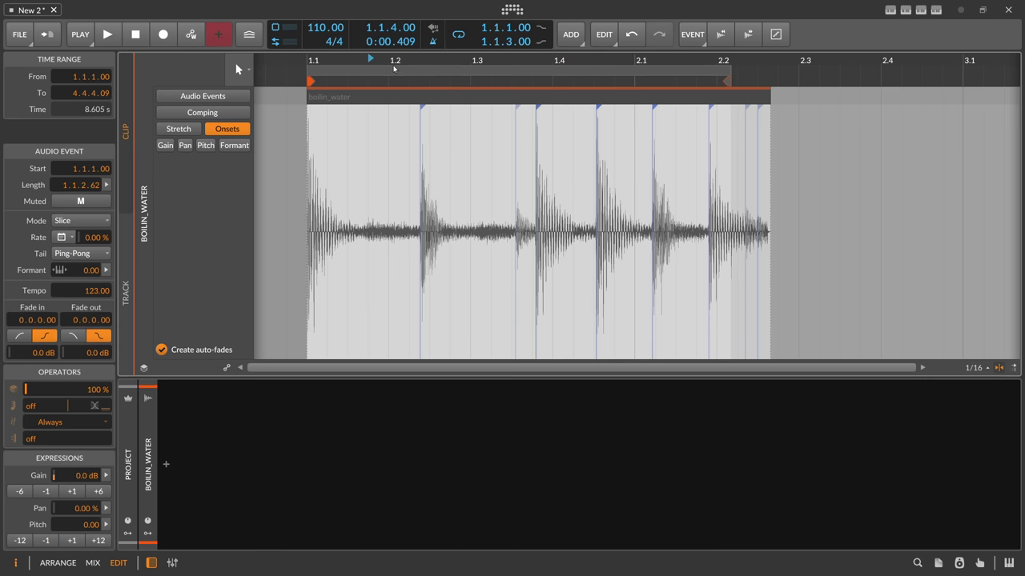
drag(392, 62, 489, 73)
click(522, 72)
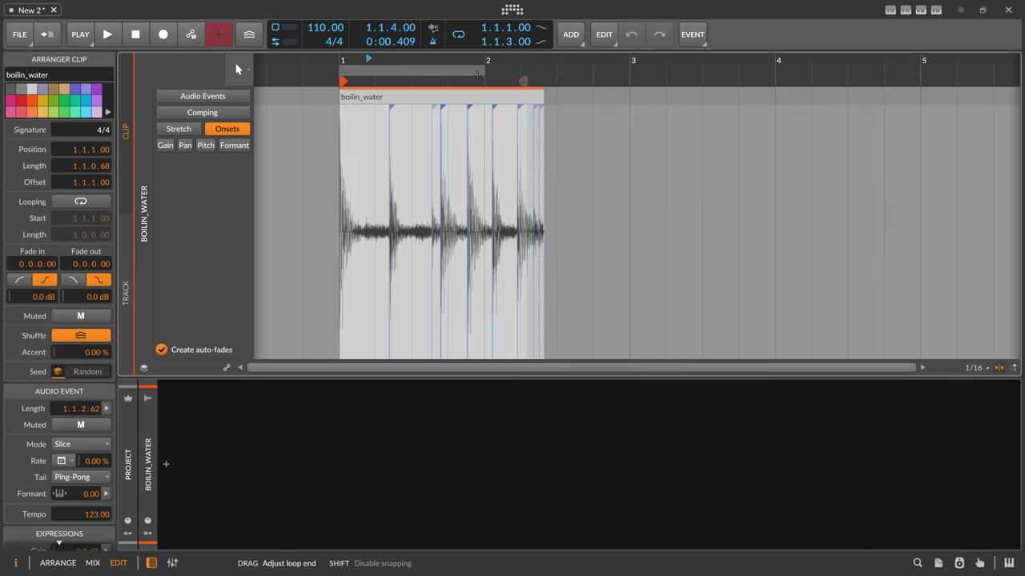
drag(522, 81, 481, 81)
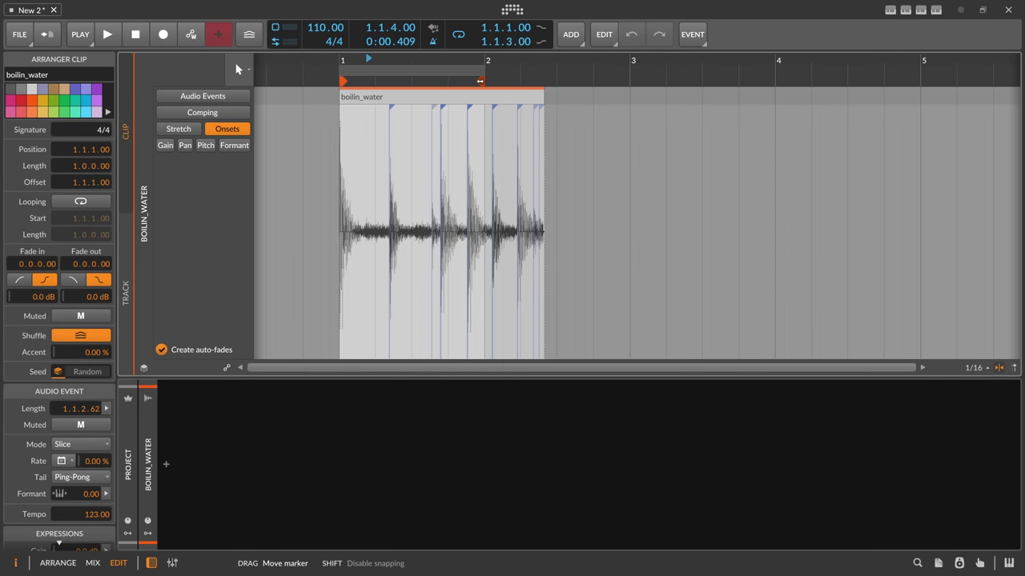
Set the playback start to 1.1.1 and lower the audio event's tempo to 87 so it fills exactly one bar
drag(374, 65, 352, 72)
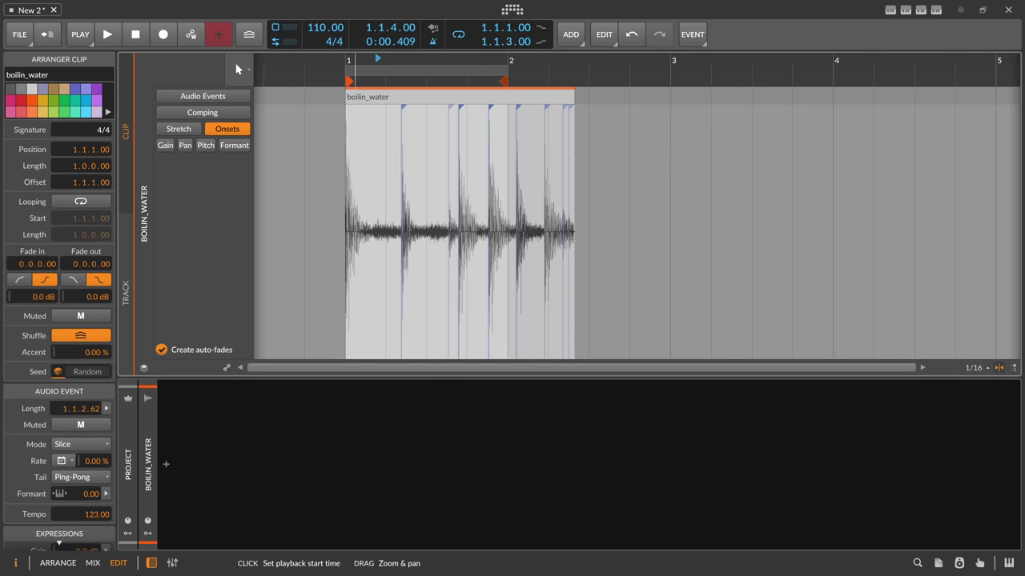
click(347, 62)
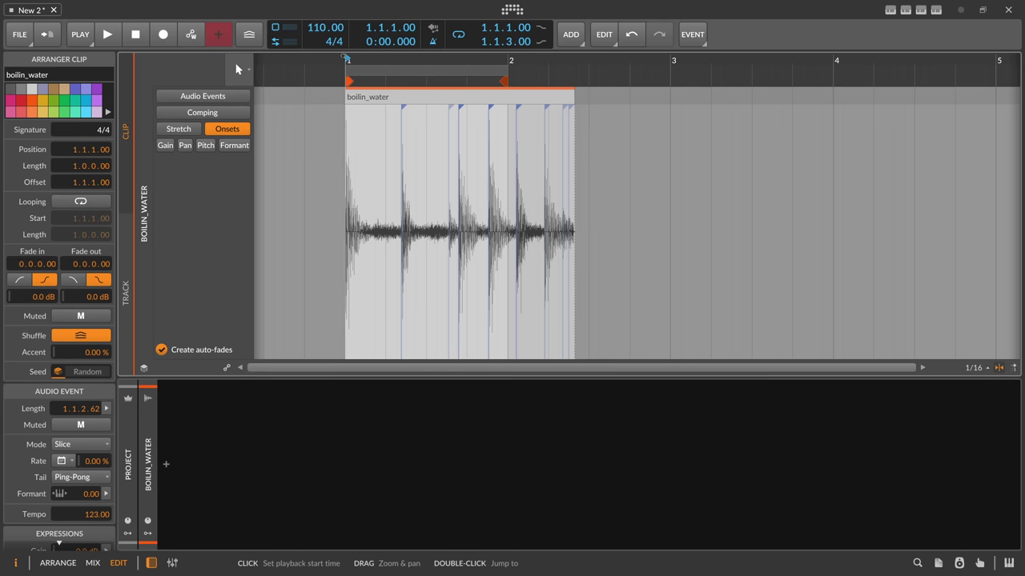
mouse_move(356, 72)
mouse_down()
mouse_move(361, 96)
mouse_move(365, 77)
mouse_up()
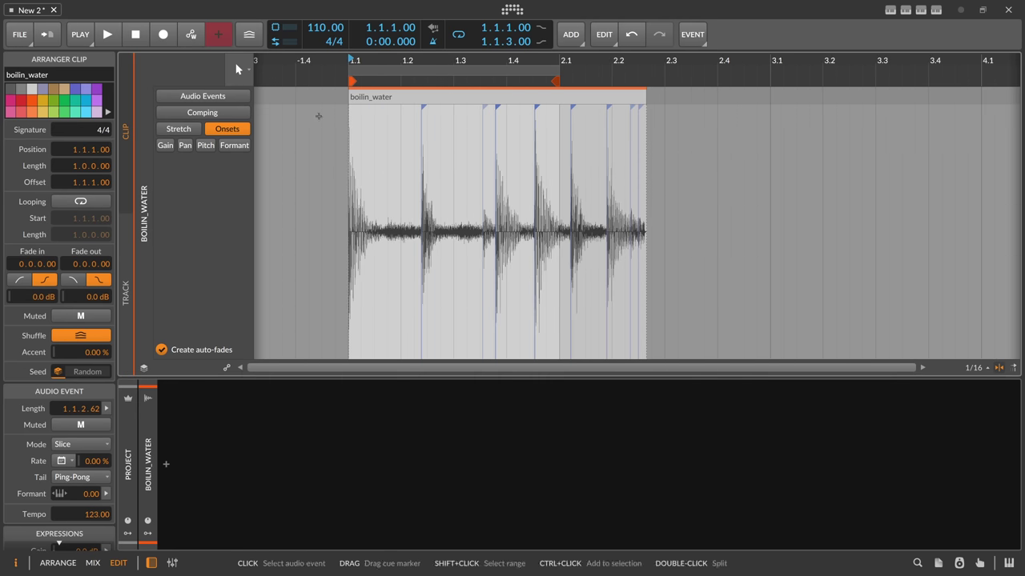
key(ctrl+a)
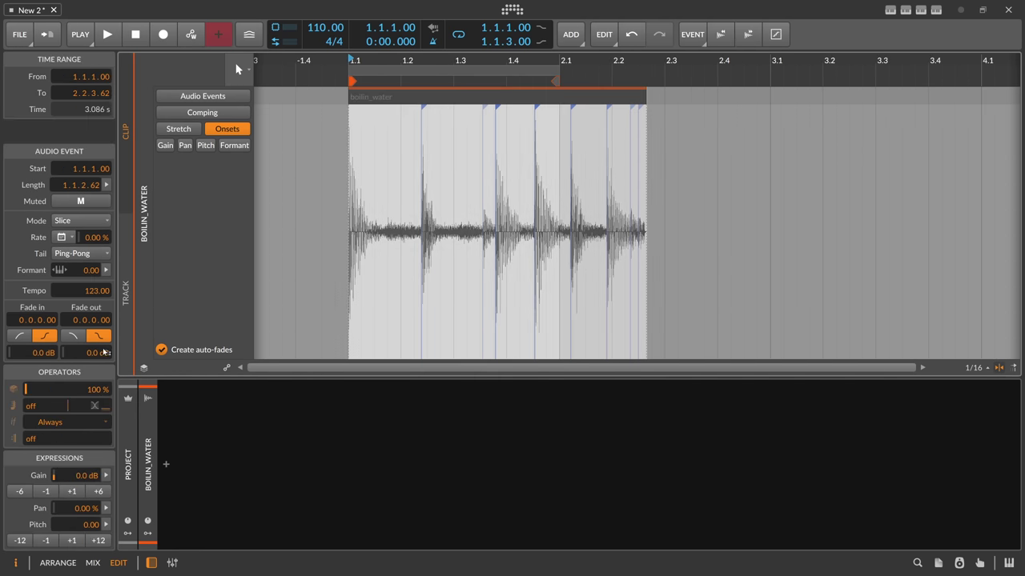
drag(92, 294, 92, 329)
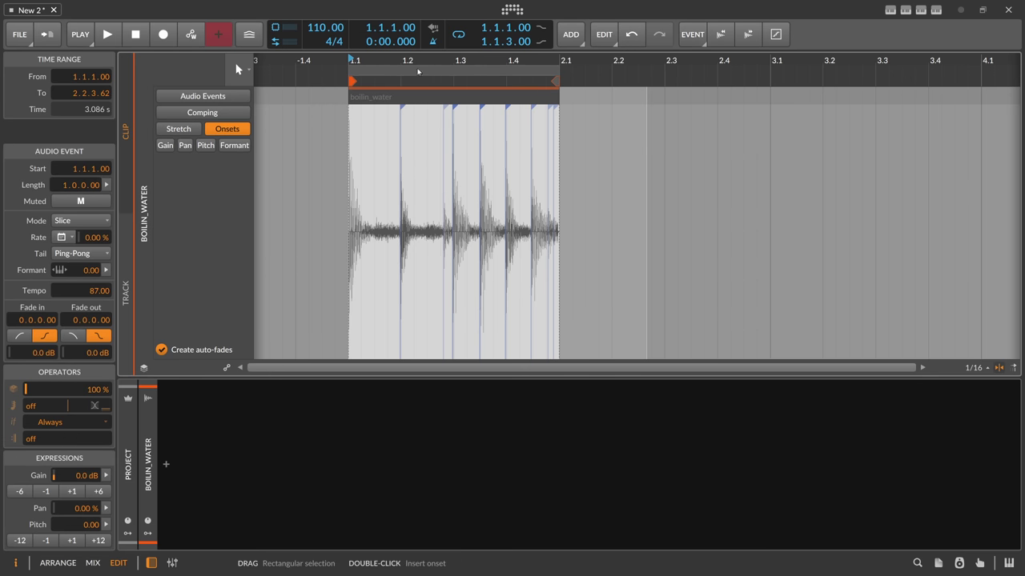
Play back the clip and shorten the arranger loop region to the one-bar length of the boilin_water clip
drag(372, 63, 372, 80)
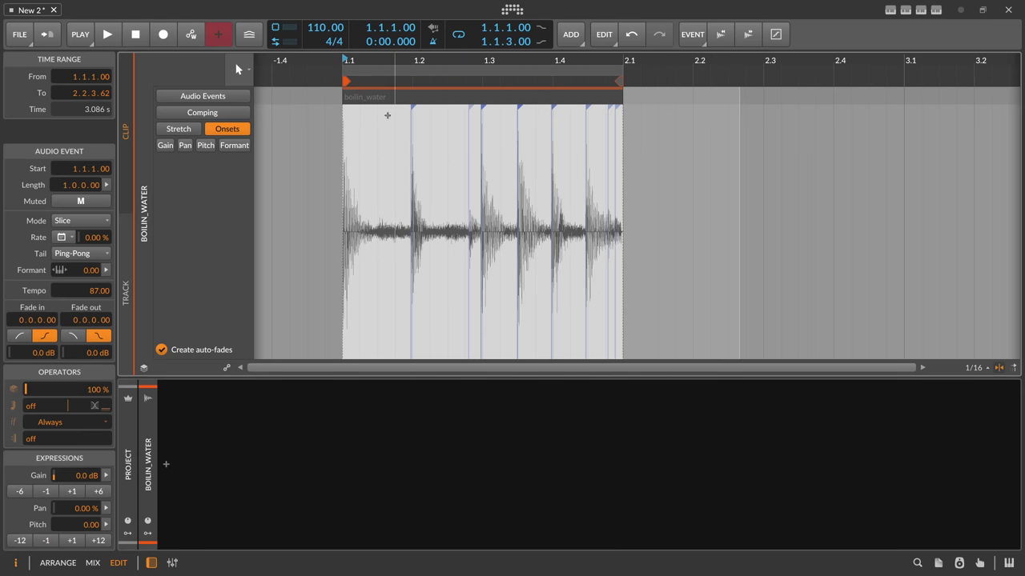
click(117, 36)
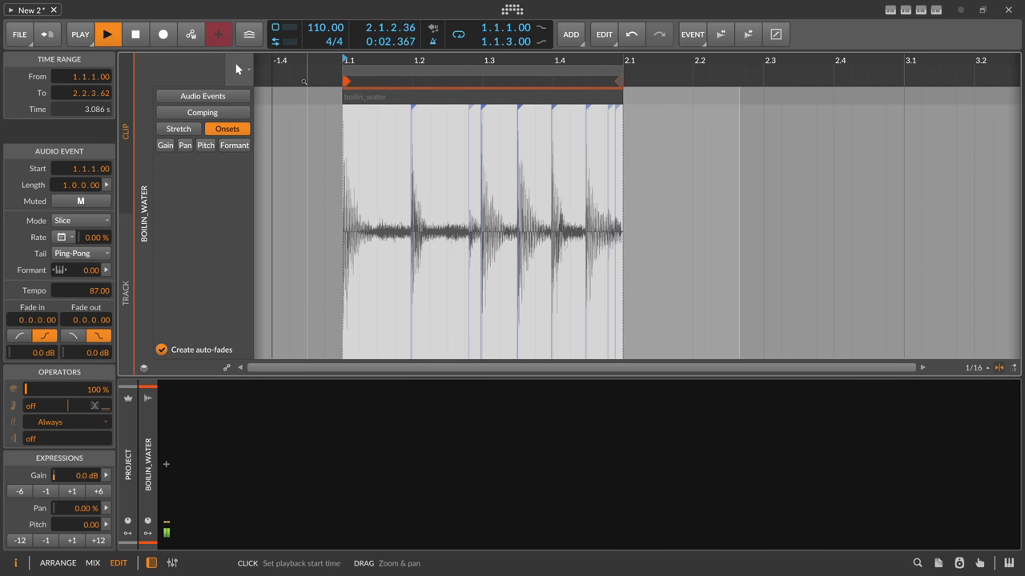
key(alt+1)
key(space)
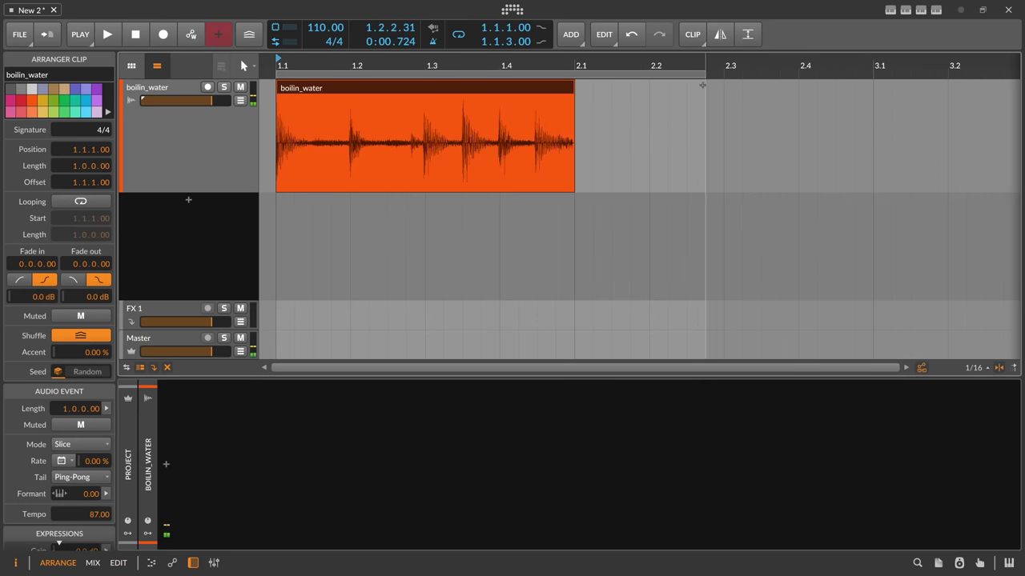
drag(704, 73, 575, 73)
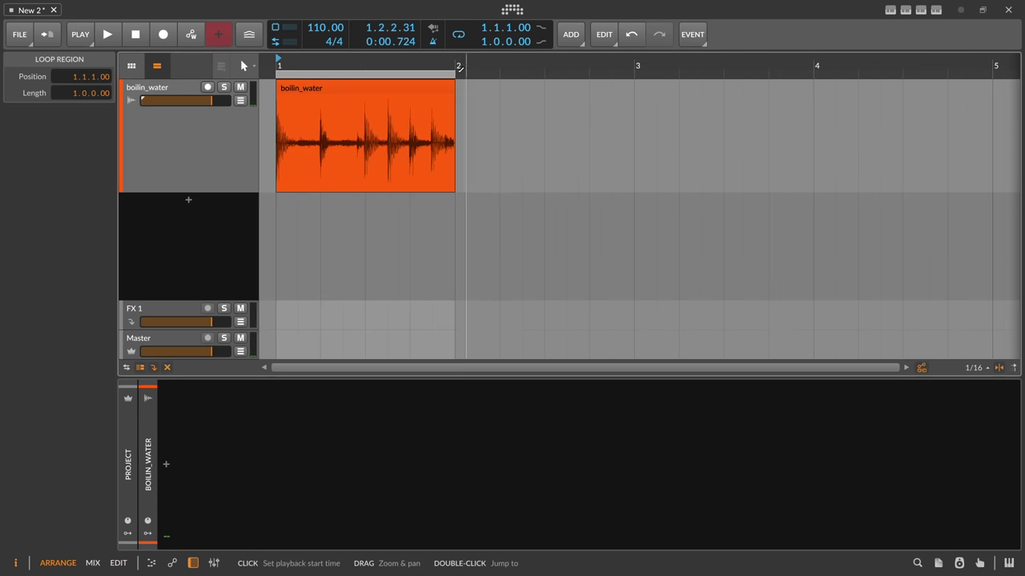
Reopen the boilin_water clip in the detail editor and audition it from the start
click(325, 112)
key(alt+3)
key(space)
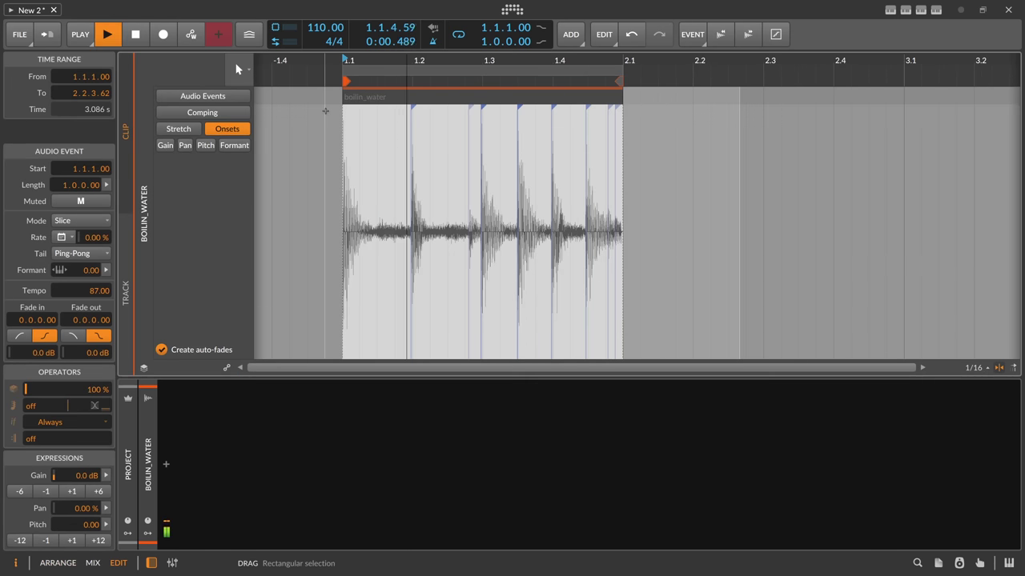
key(space)
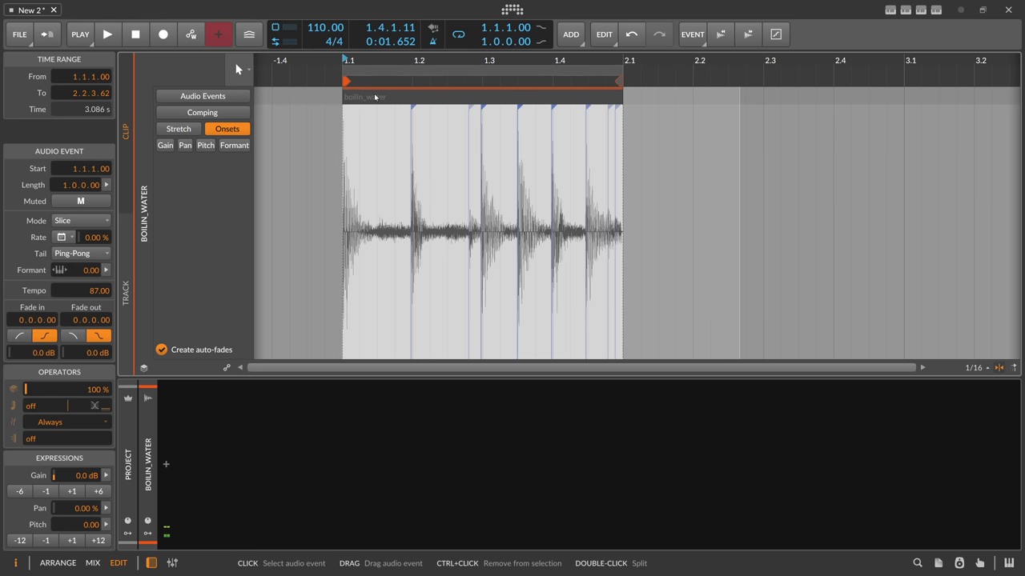
Lower the project tempo to 68 BPM and further to 21 BPM, auditioning the sliced event at both tempos
click(374, 98)
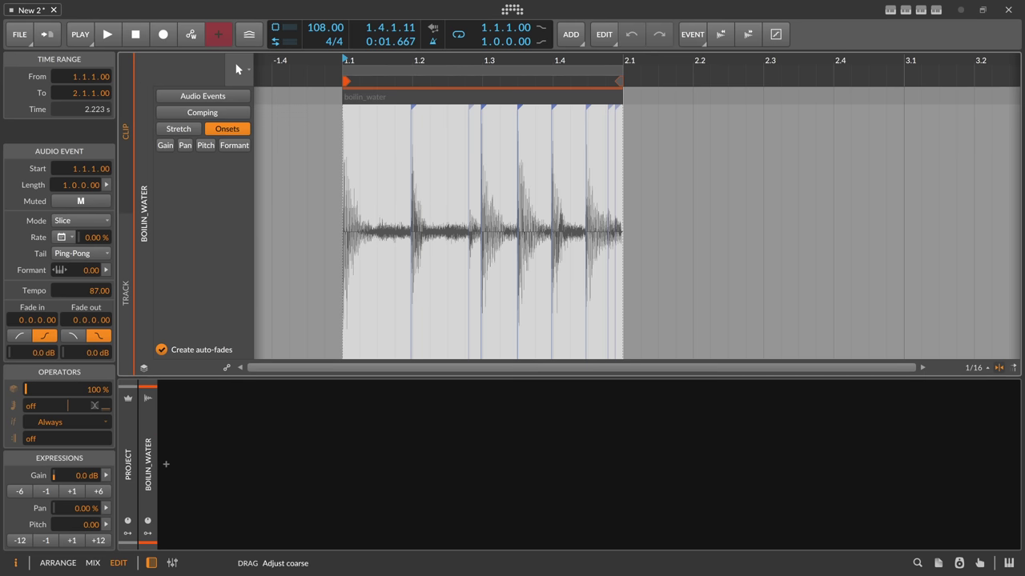
drag(325, 27, 428, 108)
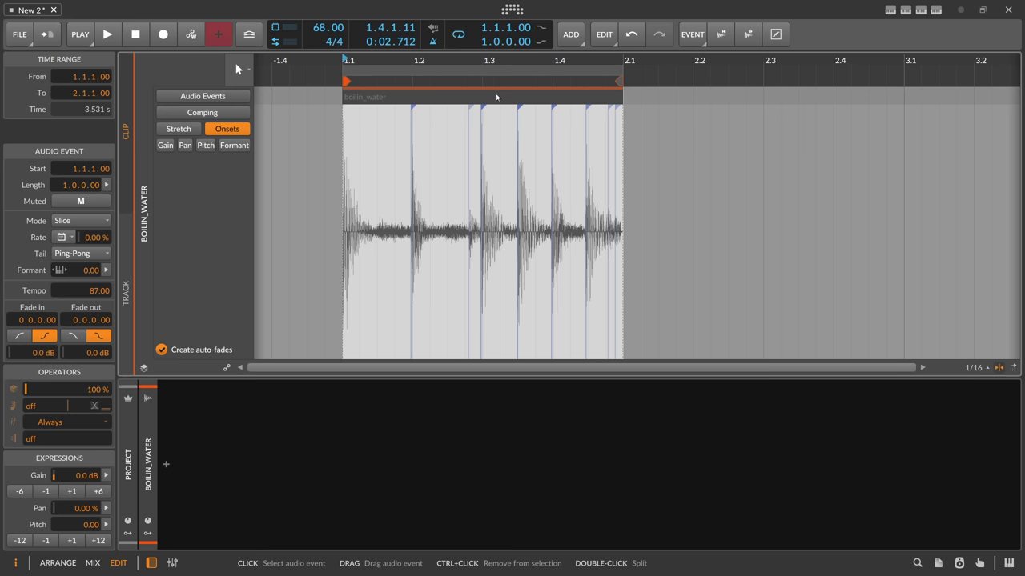
key(space)
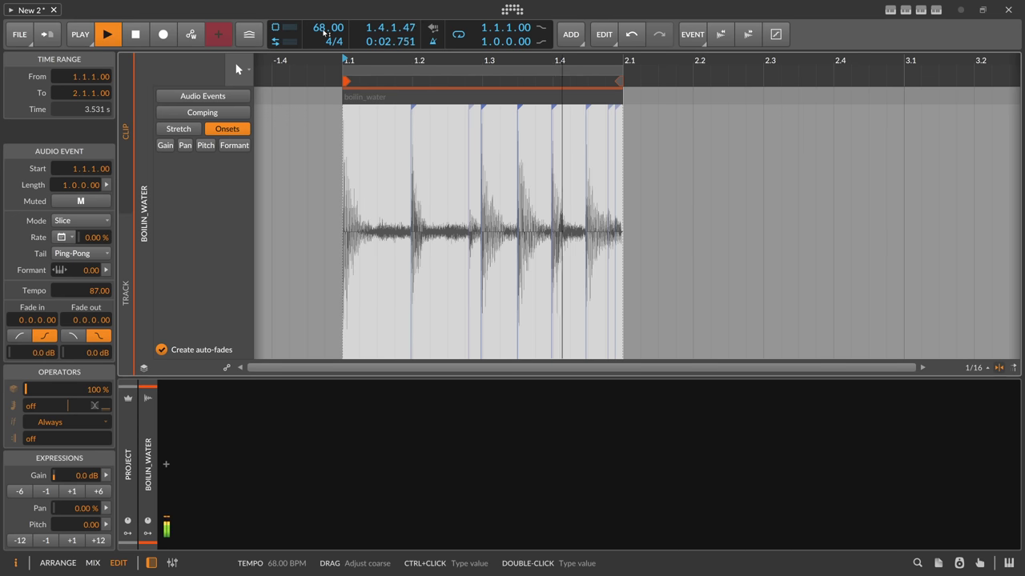
mouse_move(324, 32)
mouse_down()
mouse_move(324, 0)
mouse_move(328, 50)
mouse_move(319, 33)
mouse_up()
key(space)
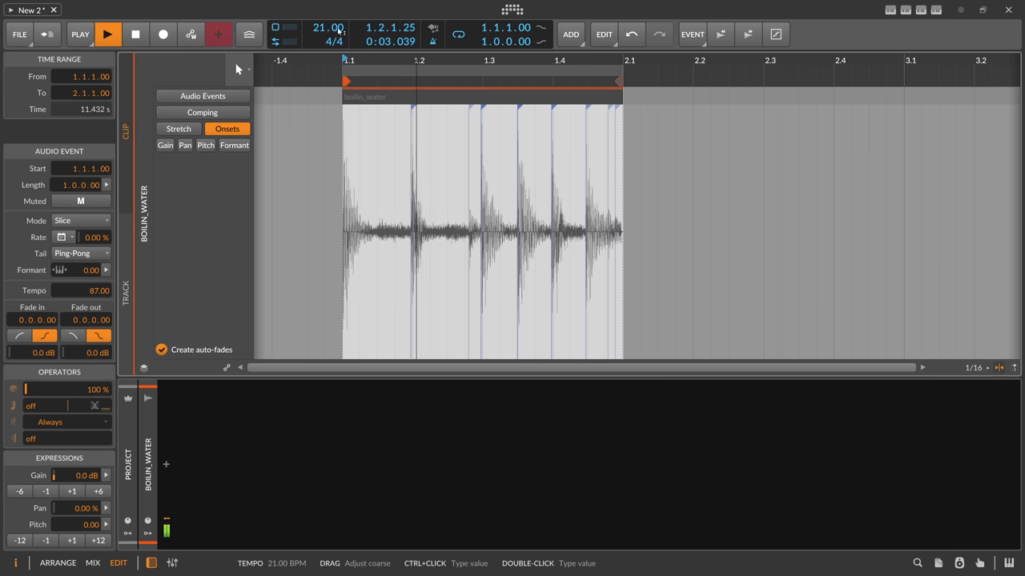
key(space)
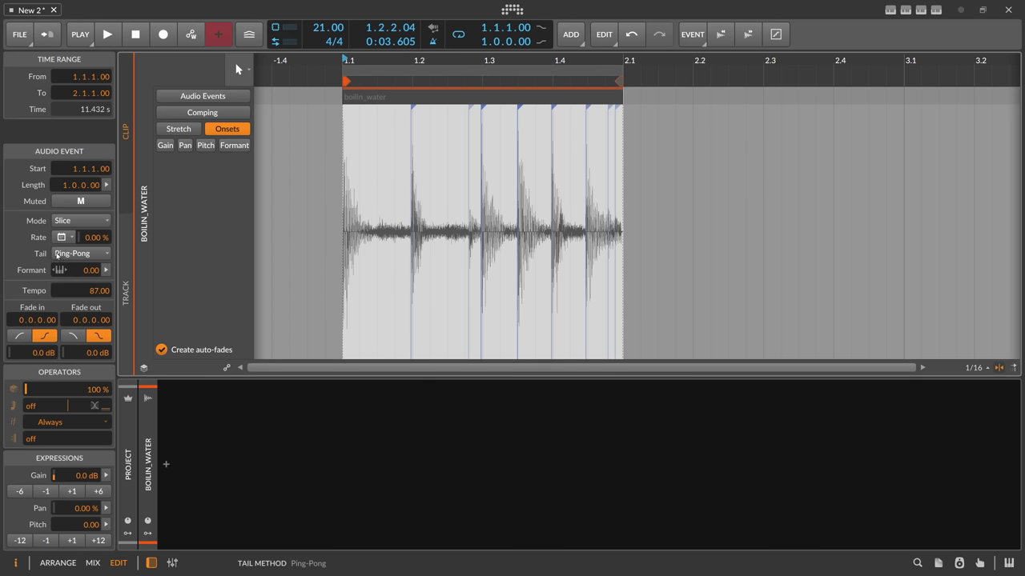
Set the audio event's slice tail method to None and audition the clip
click(60, 254)
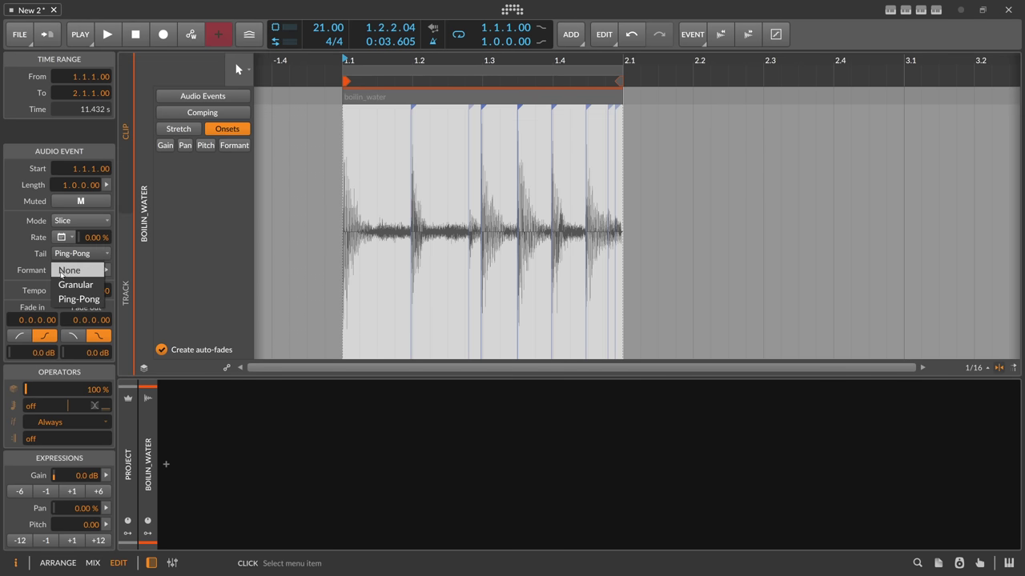
click(69, 272)
key(space)
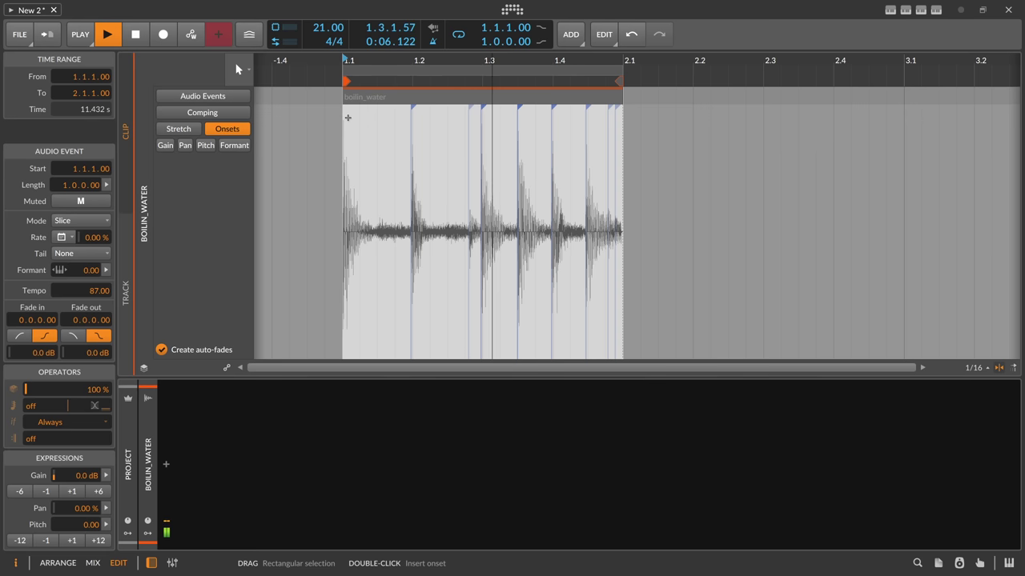
key(space)
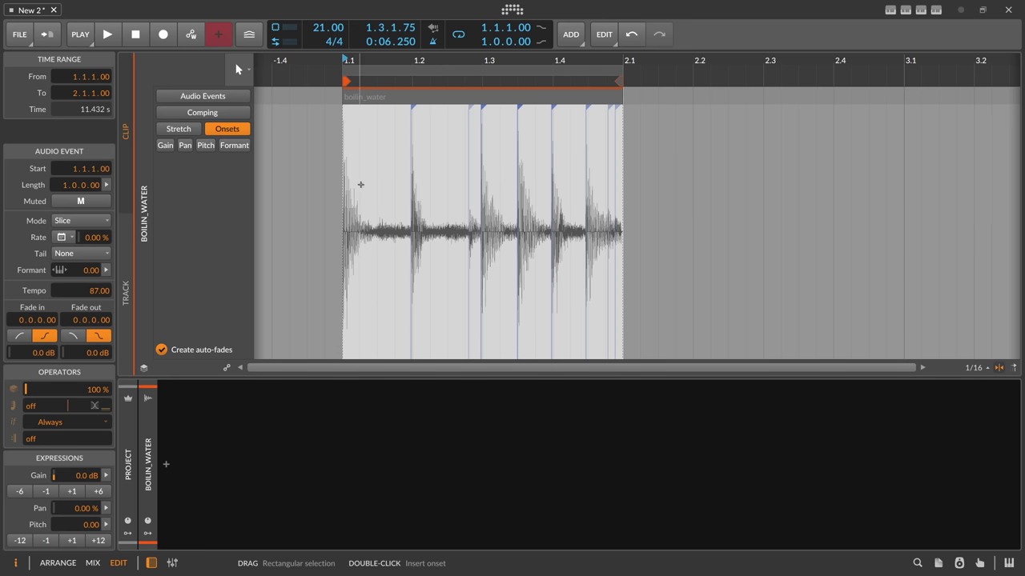
Switch the slice tail method back to Ping-Pong and audition the clip
click(92, 257)
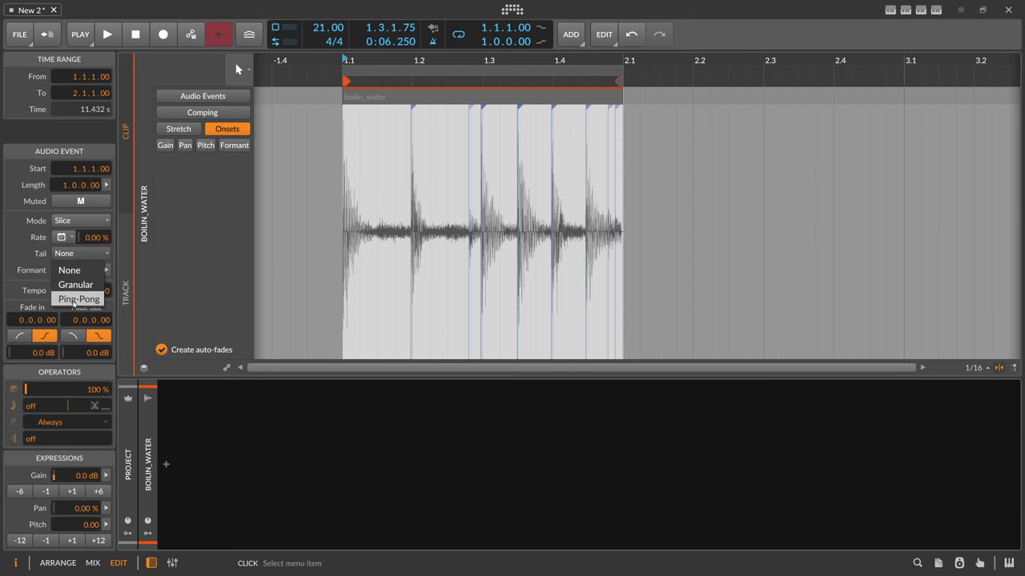
click(74, 300)
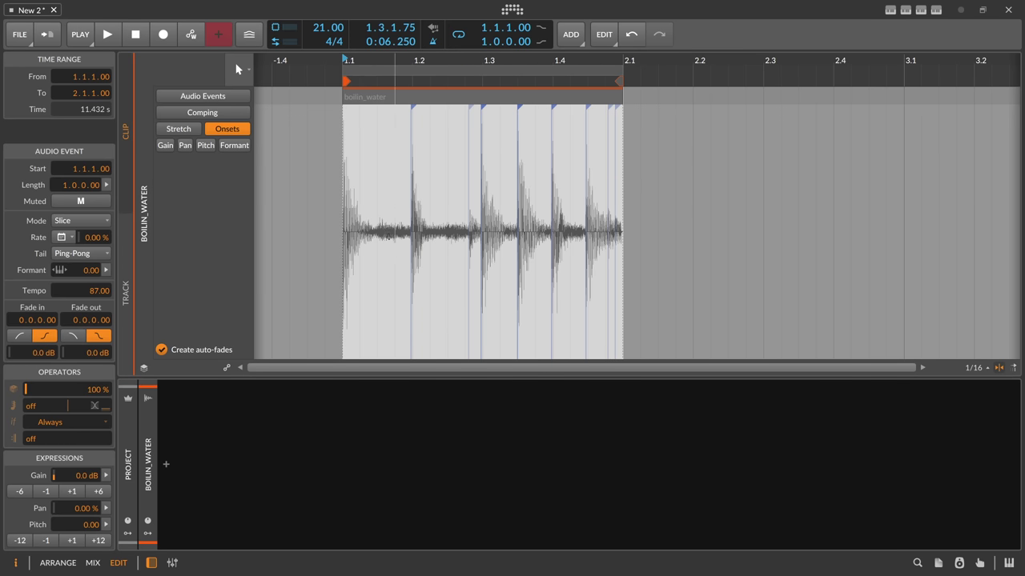
key(space)
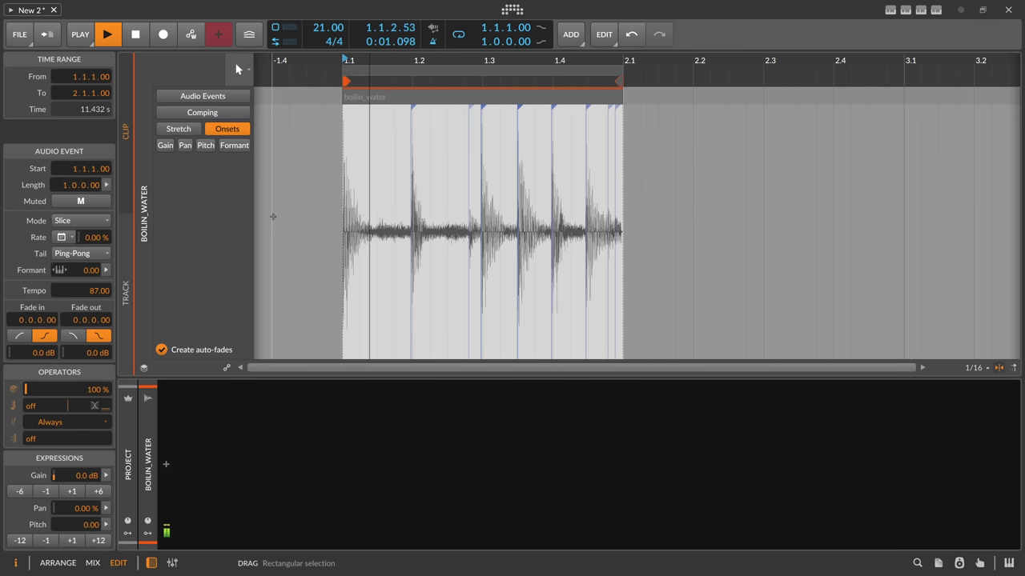
key(space)
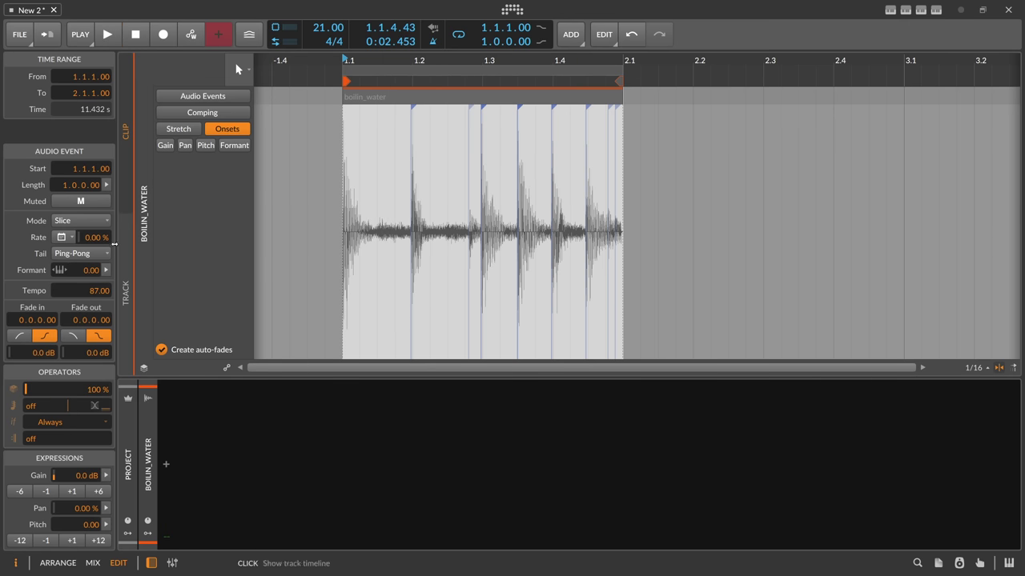
Change the slice tail method to Granular and play the clip
click(80, 253)
click(79, 270)
key(space)
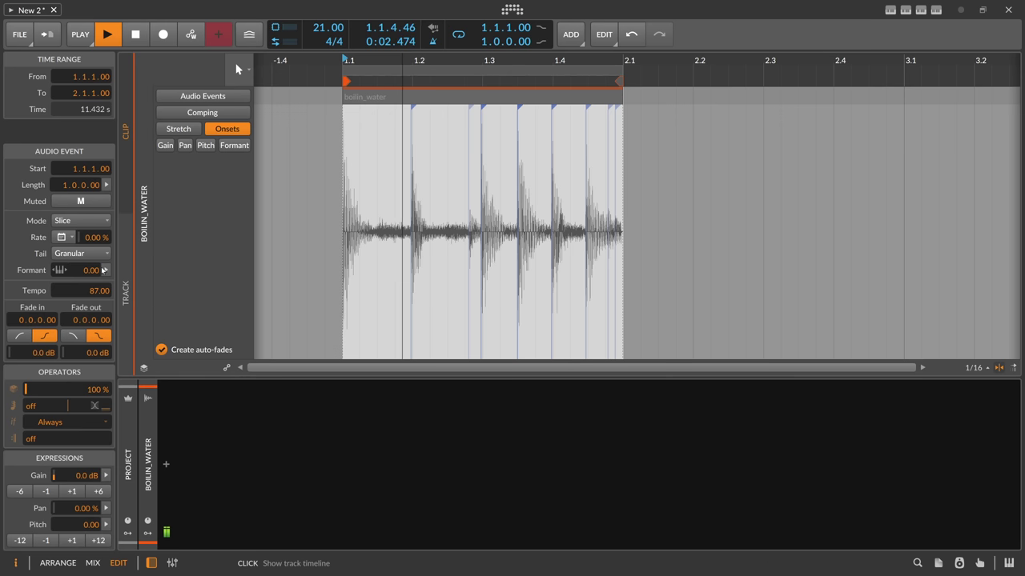
Try a formant shift of -12 during playback, stop, and reset the formant to 0
mouse_move(88, 270)
mouse_down()
mouse_move(88, 250)
mouse_move(88, 289)
mouse_move(88, 276)
mouse_up()
key(space)
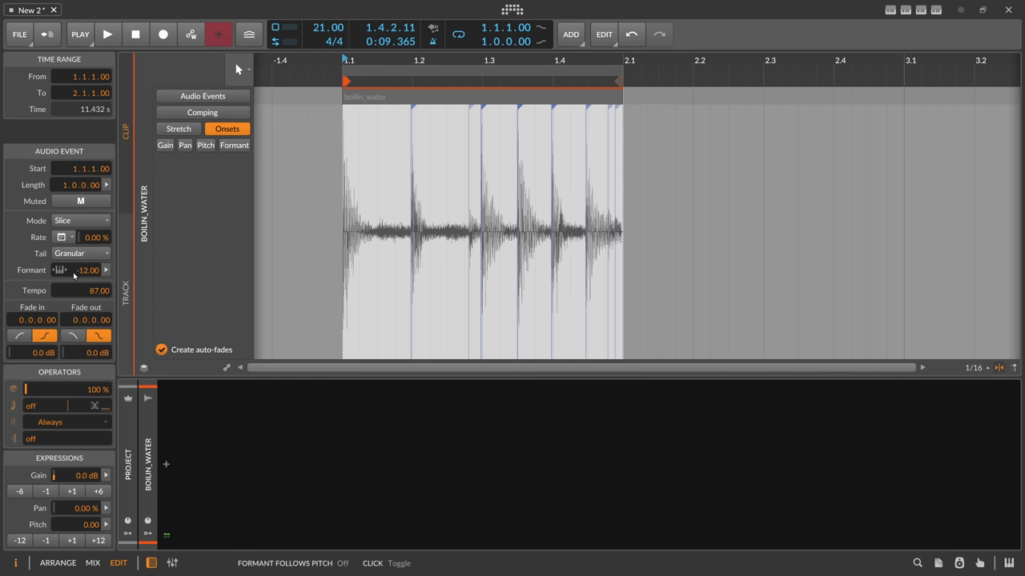
double_click(97, 272)
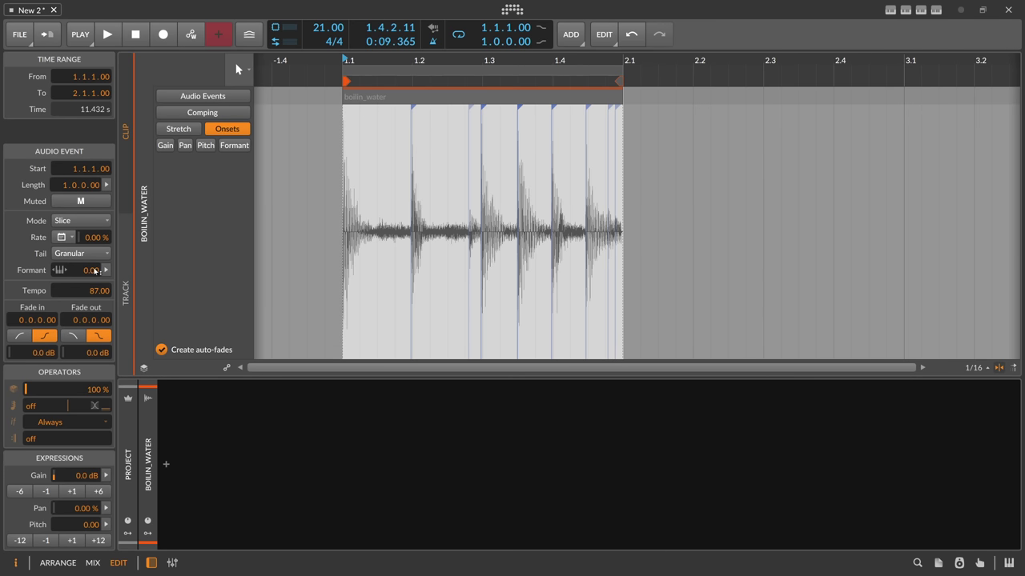
Set the project tempo to 87 BPM while the clip plays, and stop playback
key(space)
double_click(320, 28)
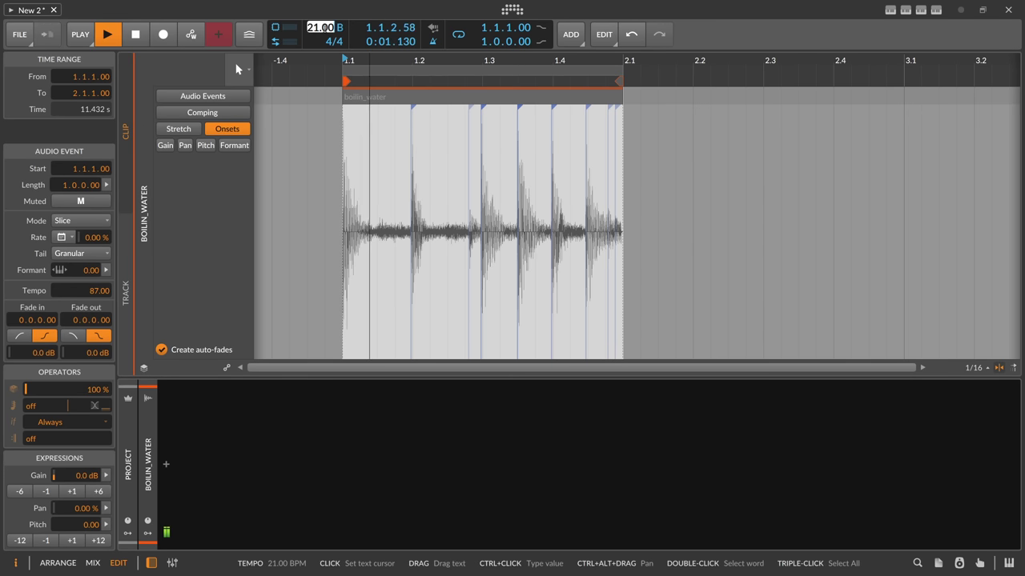
text(87.00)
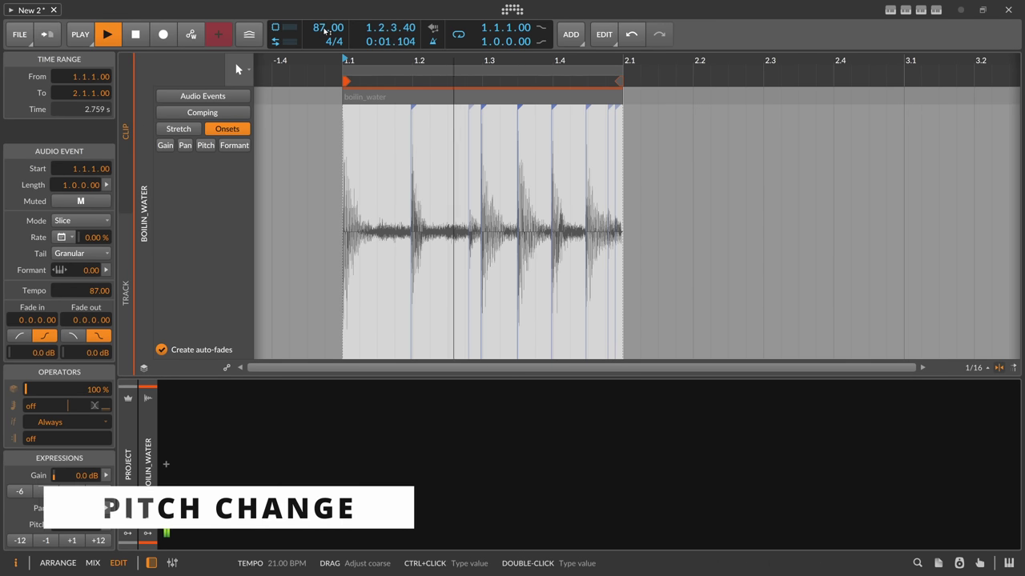
key(space)
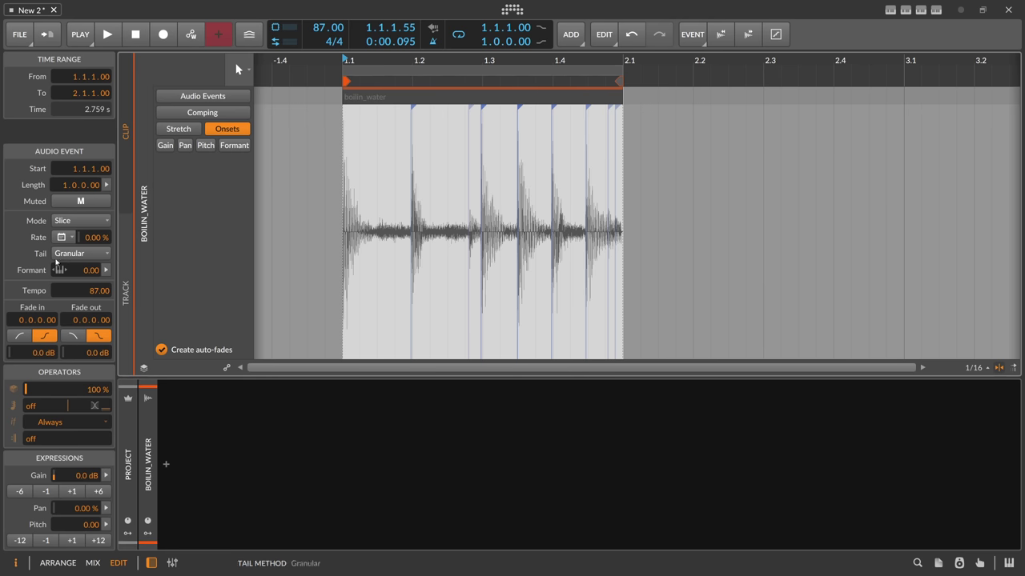
Set the slice tail method to None and the event's pitch to 19, and audition the clip
click(63, 253)
click(67, 265)
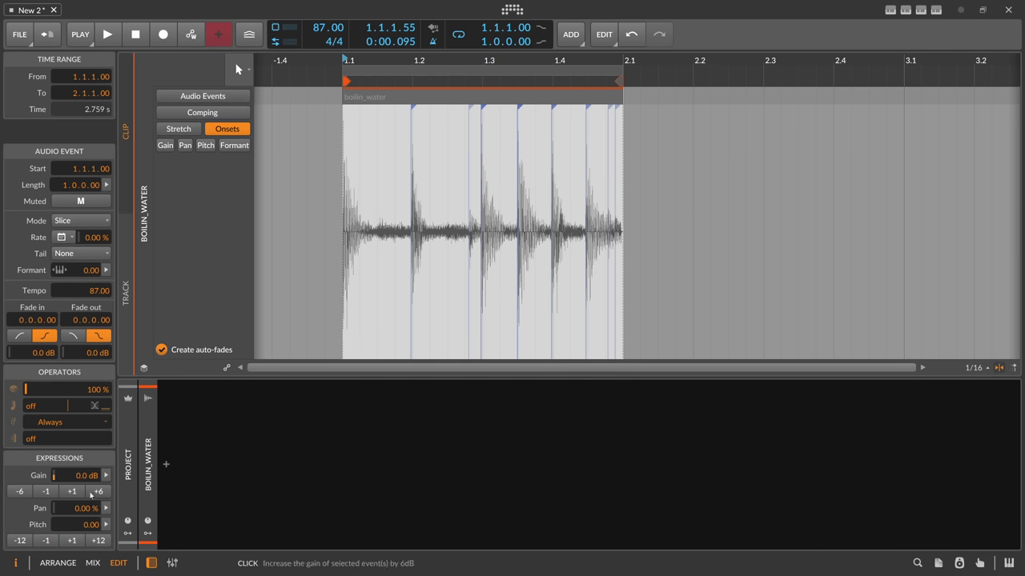
key(space)
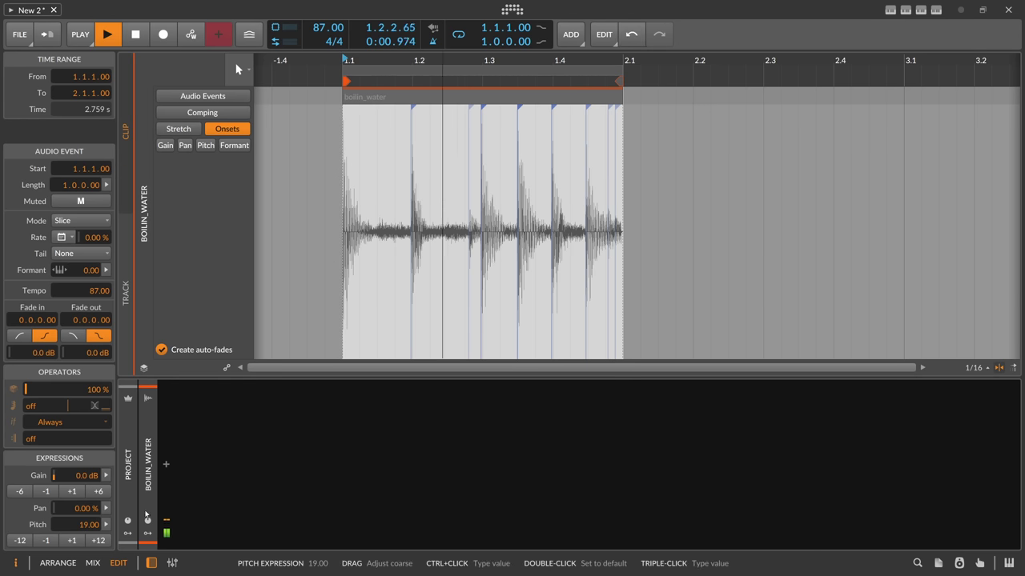
key(space)
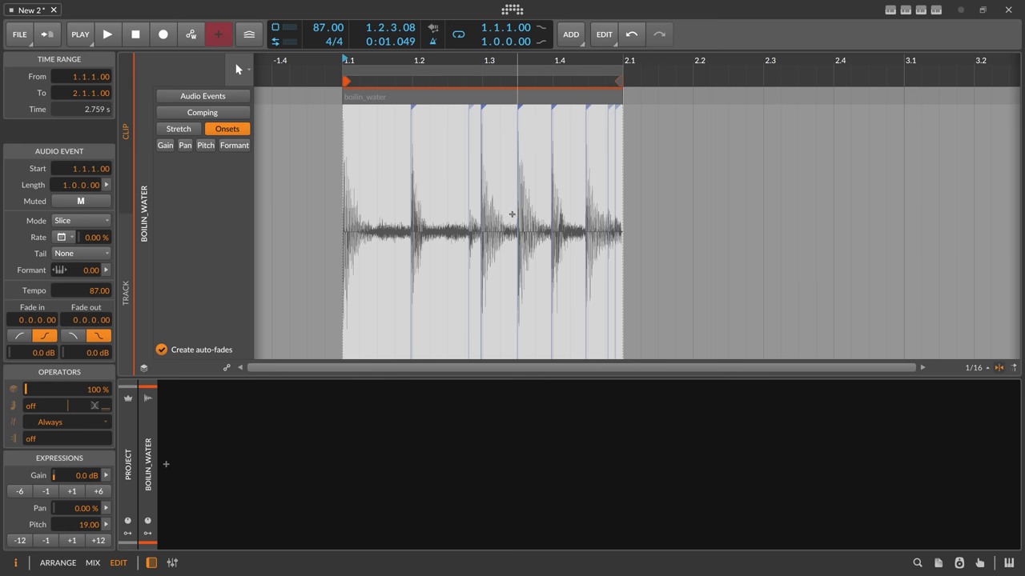
key(space)
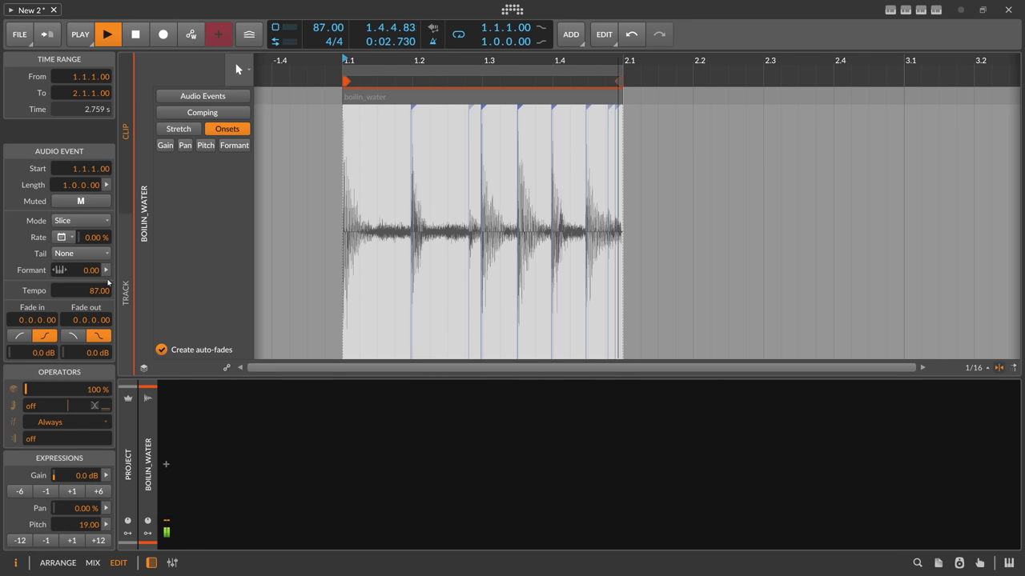
key(space)
Audition the pitched clip with the Granular, Ping-Pong and None tail methods in turn, returning to Ping-Pong before stopping
click(74, 270)
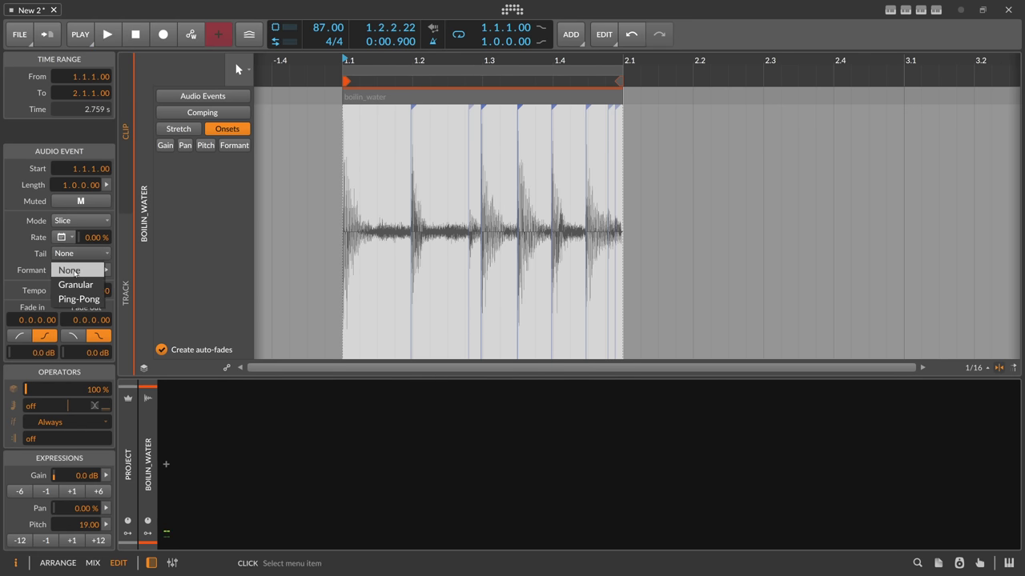
click(73, 285)
key(space)
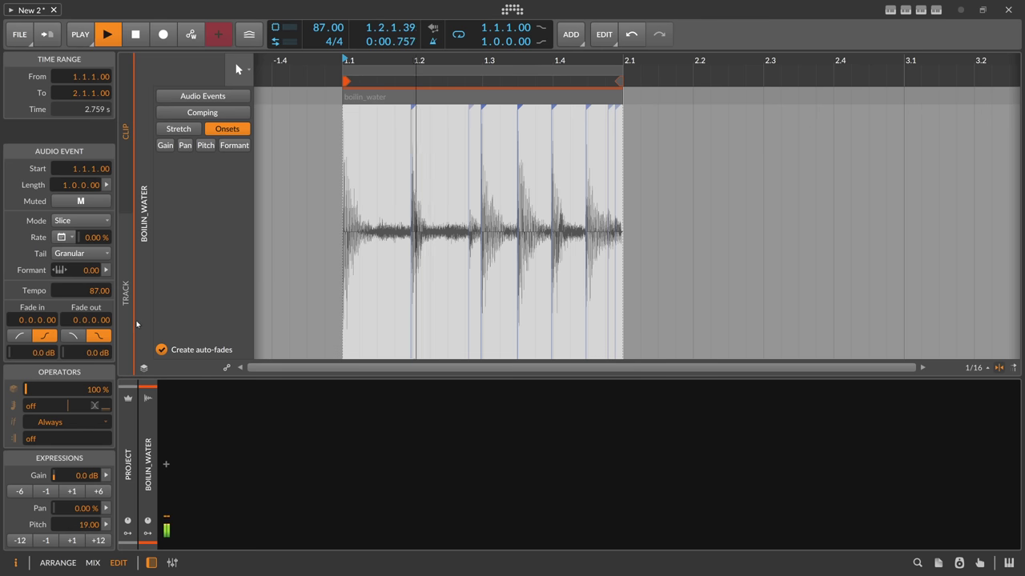
click(80, 253)
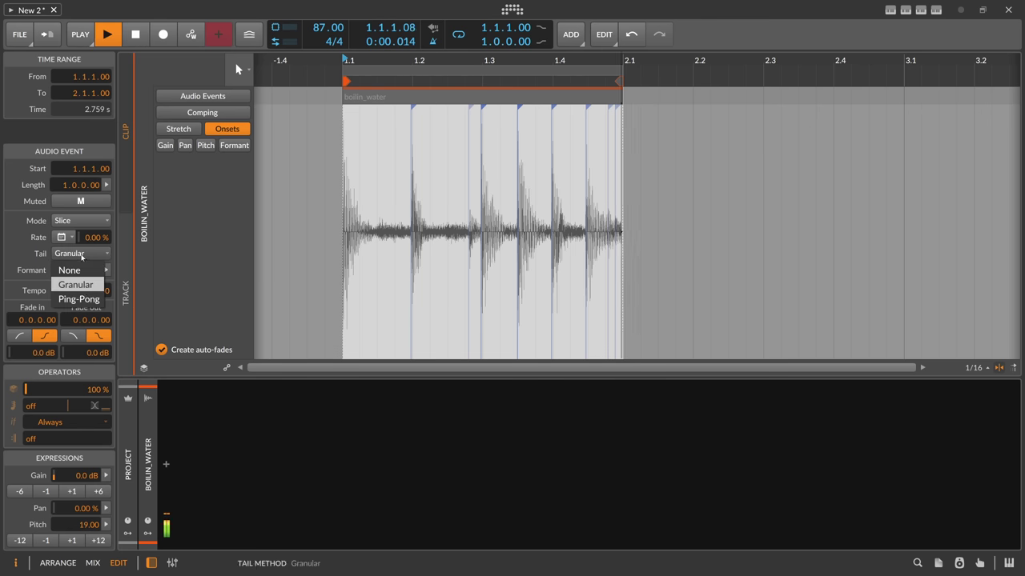
click(81, 298)
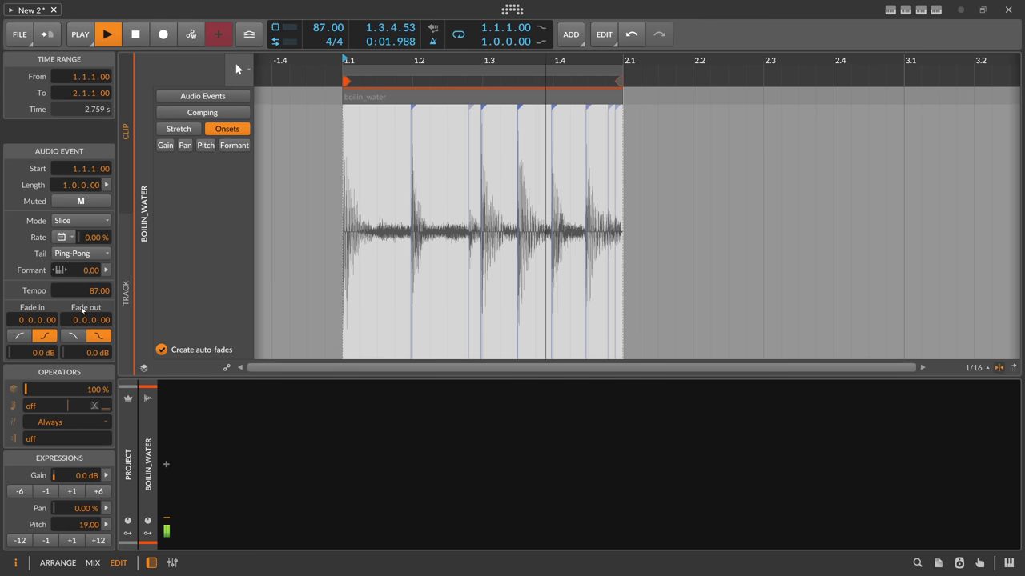
click(80, 253)
click(70, 270)
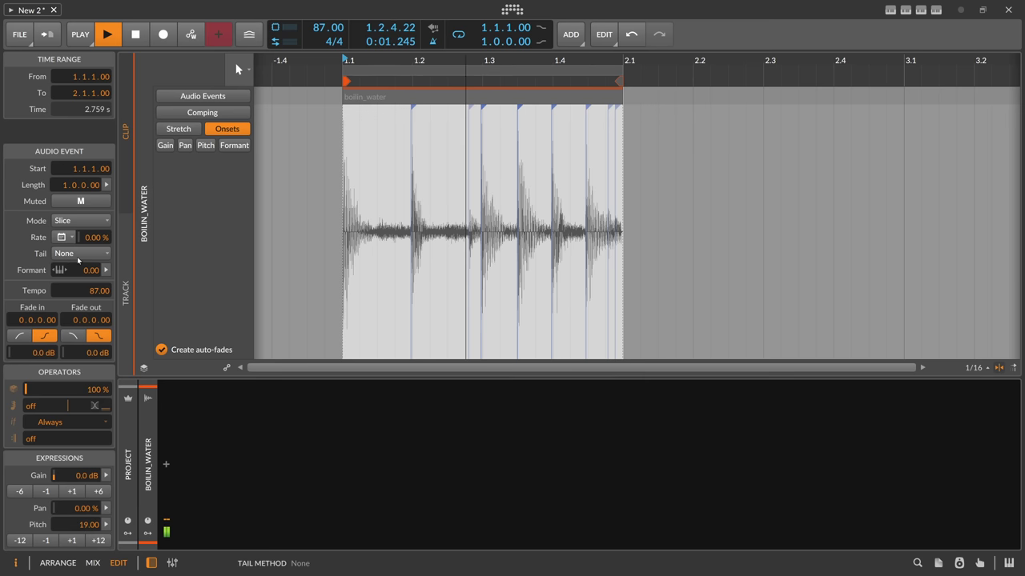
click(80, 253)
click(75, 297)
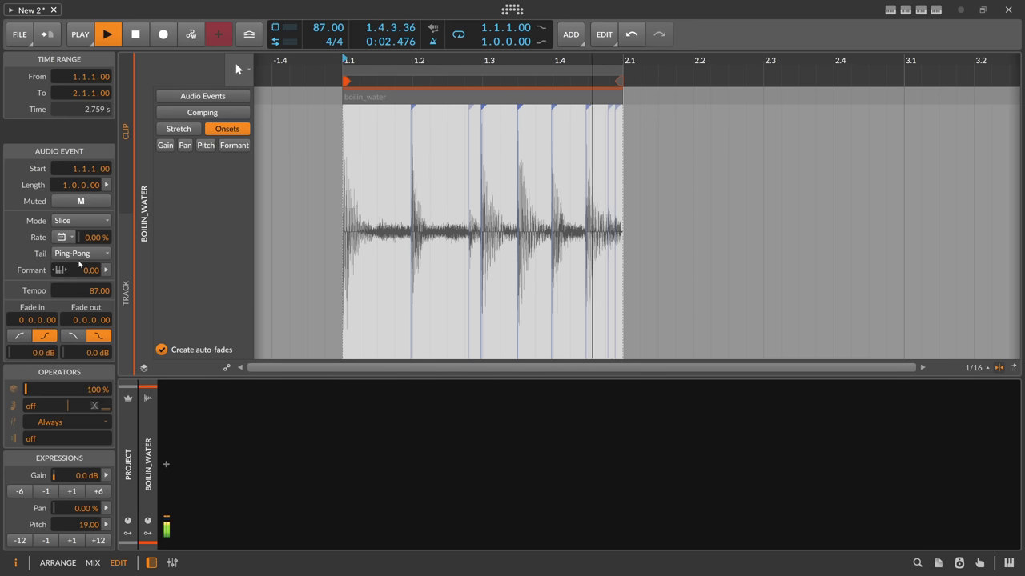
key(space)
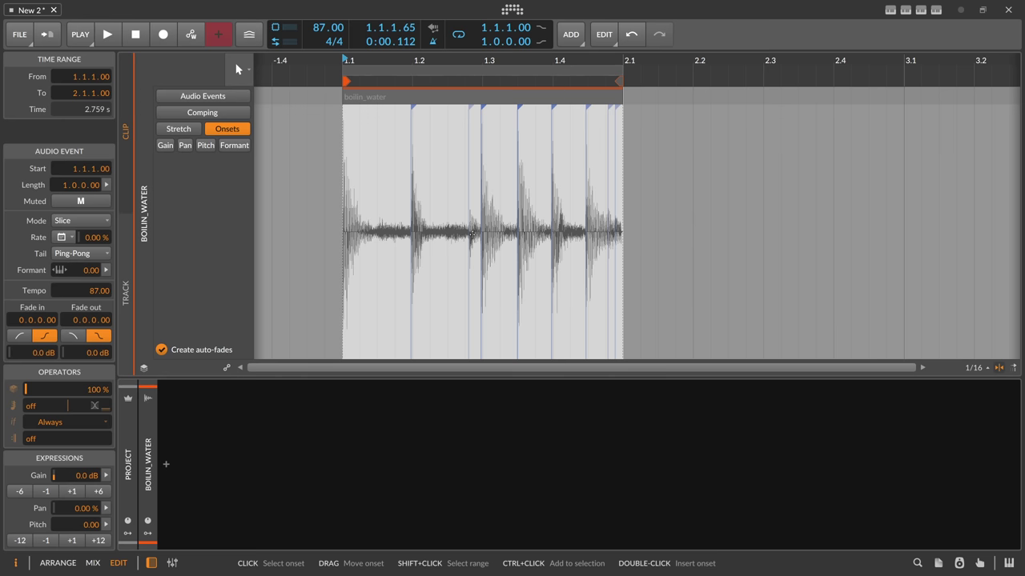
Review the available stretch modes, keep Slice, and set its tail method to Granular
click(80, 221)
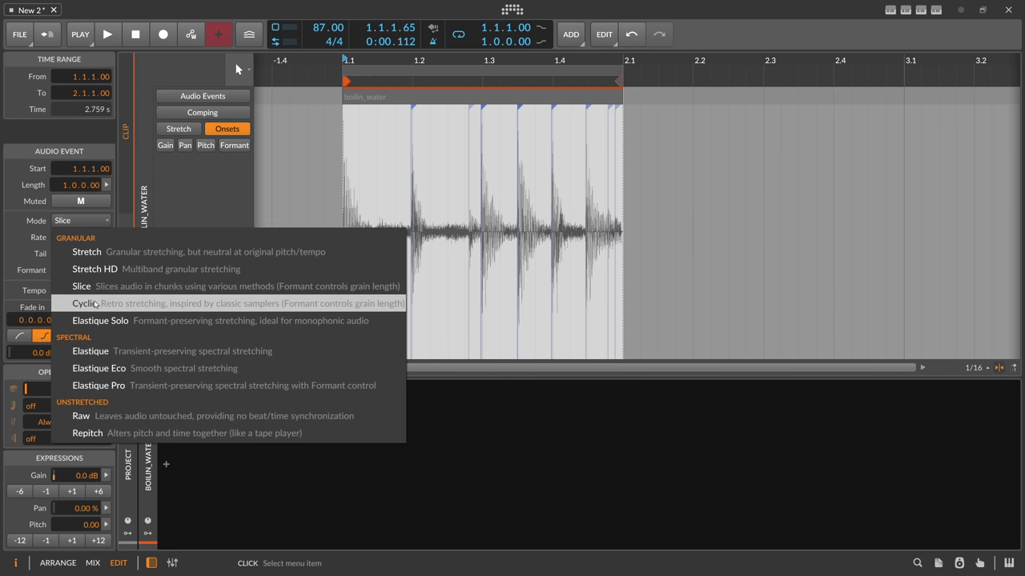
click(59, 286)
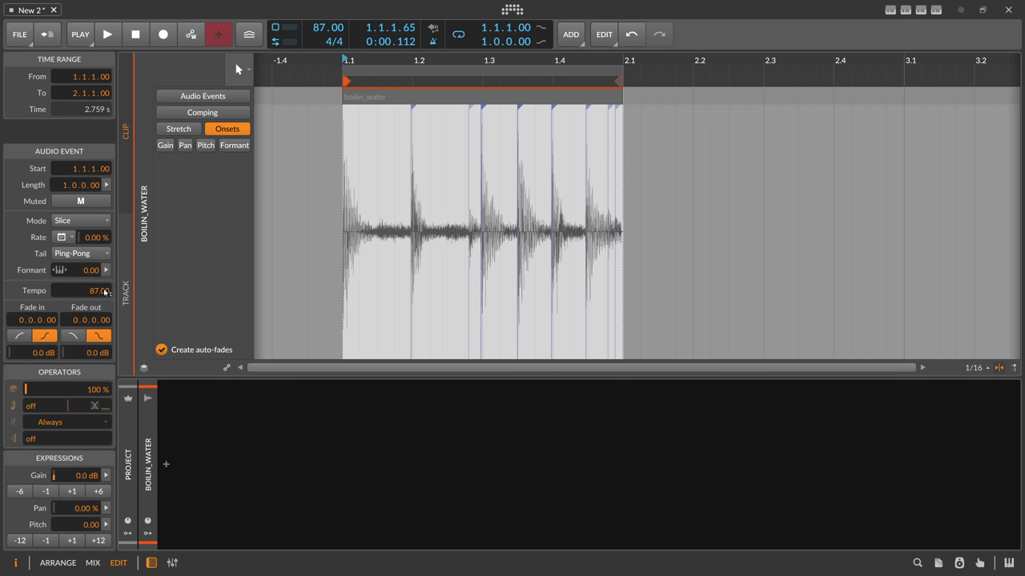
click(76, 254)
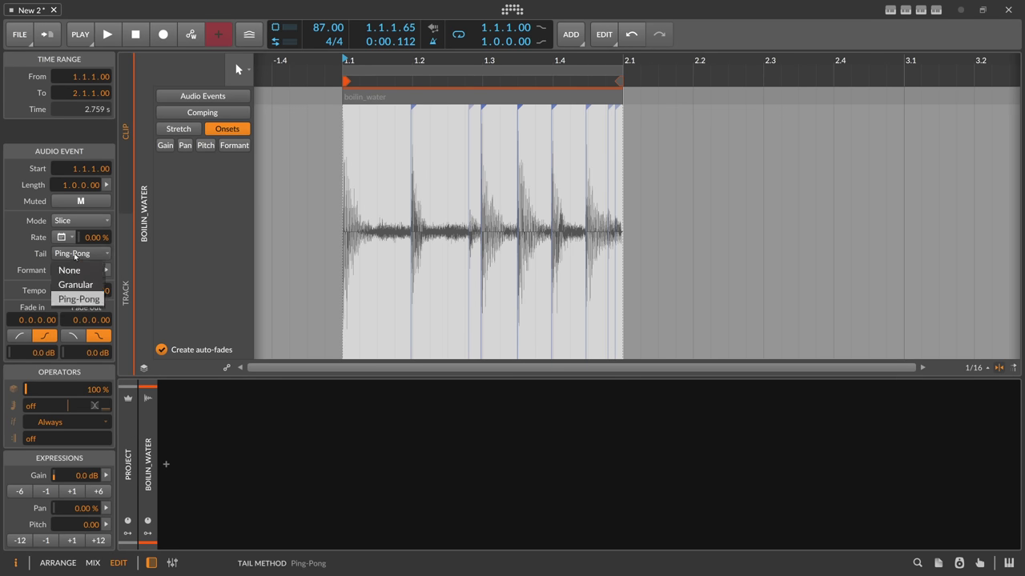
click(76, 285)
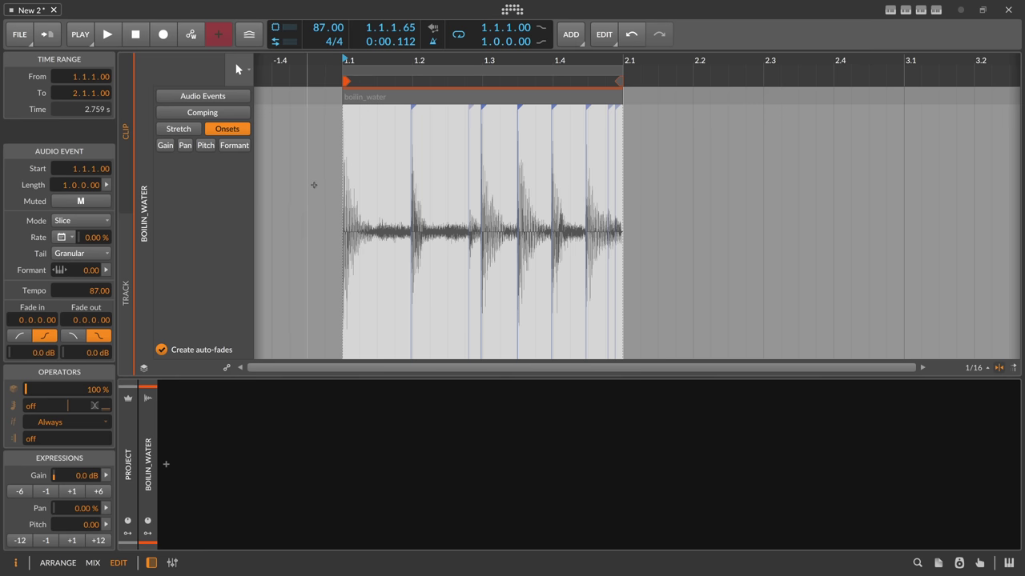
Select the boilin_water event, reset its pitch to 0, and audition it
click(360, 98)
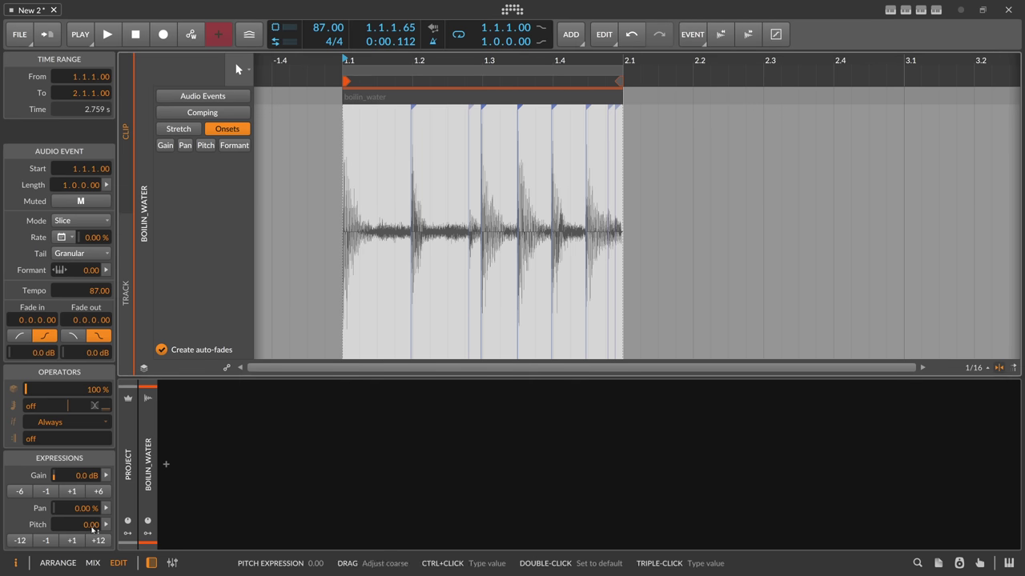
key(space)
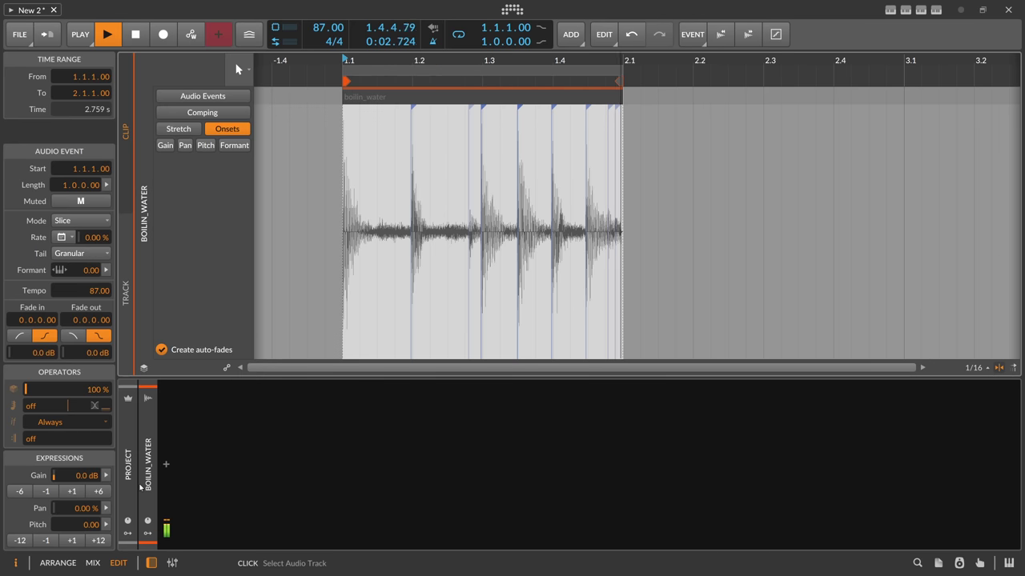
key(space)
Examine the onset near beat 1.2 up close and play the clip from that beat
key(z)
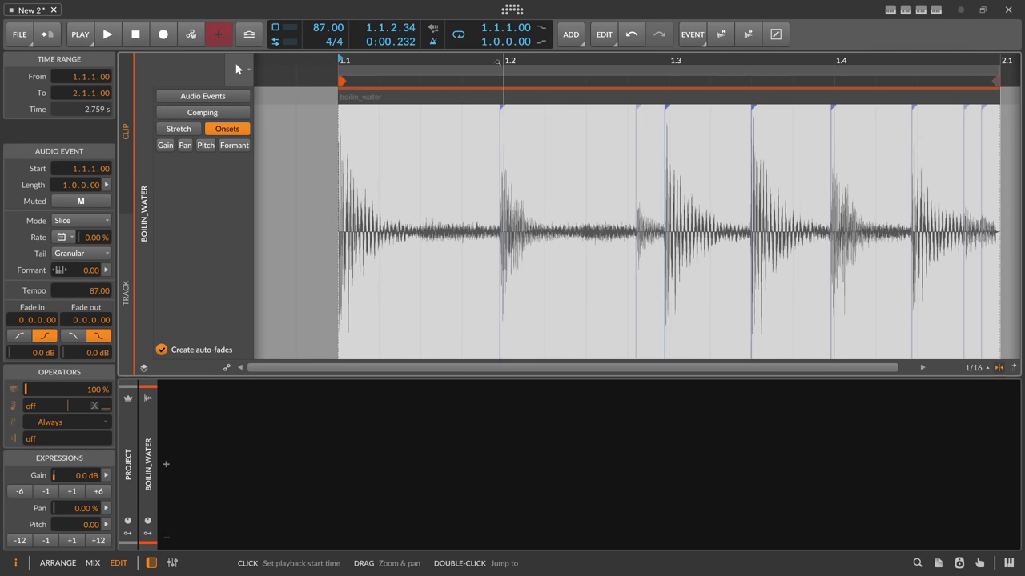
drag(493, 78, 476, 69)
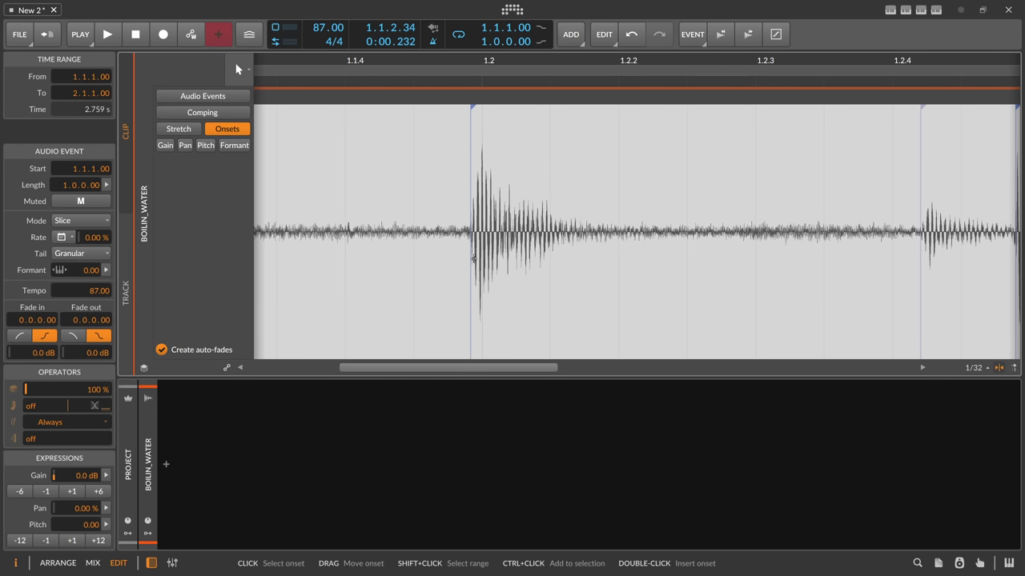
drag(487, 75, 340, 60)
click(429, 63)
key(space)
key(space)
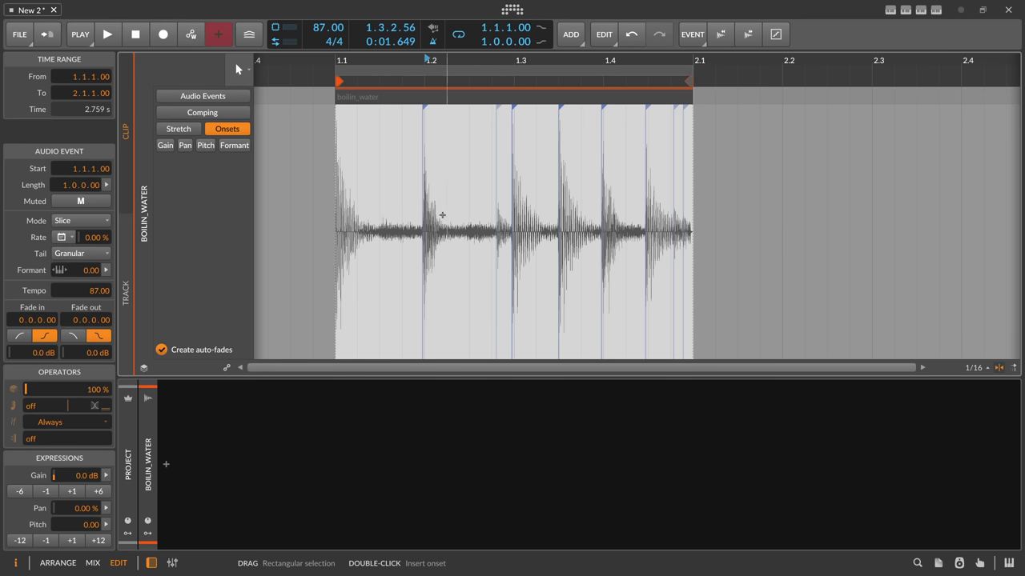
Switch the clip editor to Stretch editing, and insert and delete trial beat markers in the first two beats
click(192, 134)
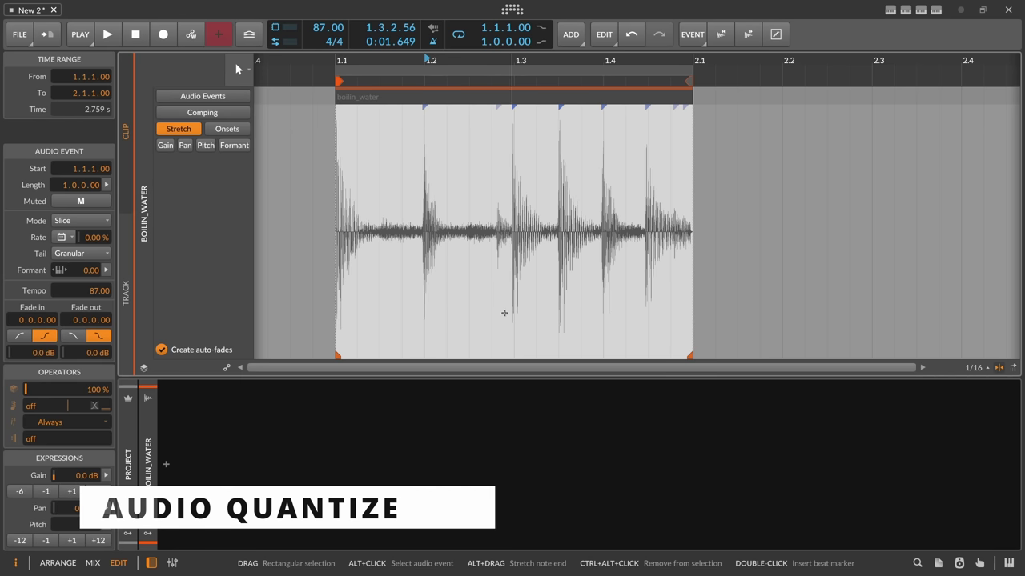
click(421, 298)
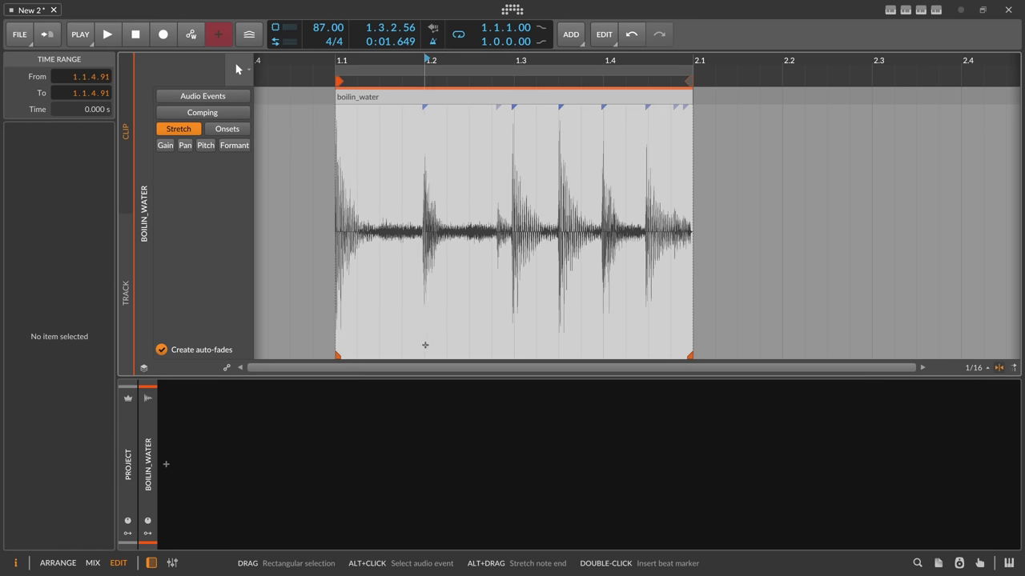
double_click(425, 145)
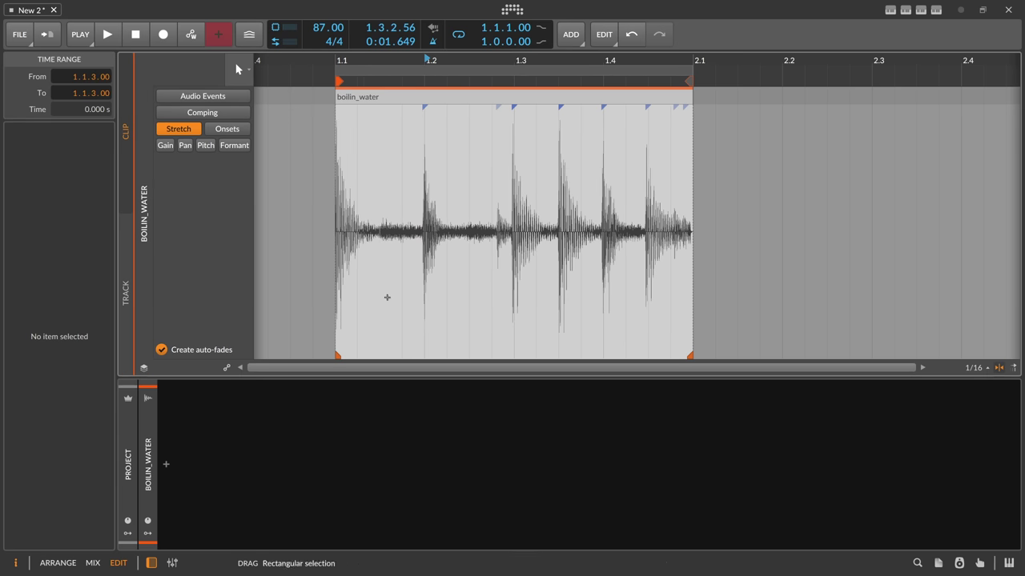
double_click(469, 329)
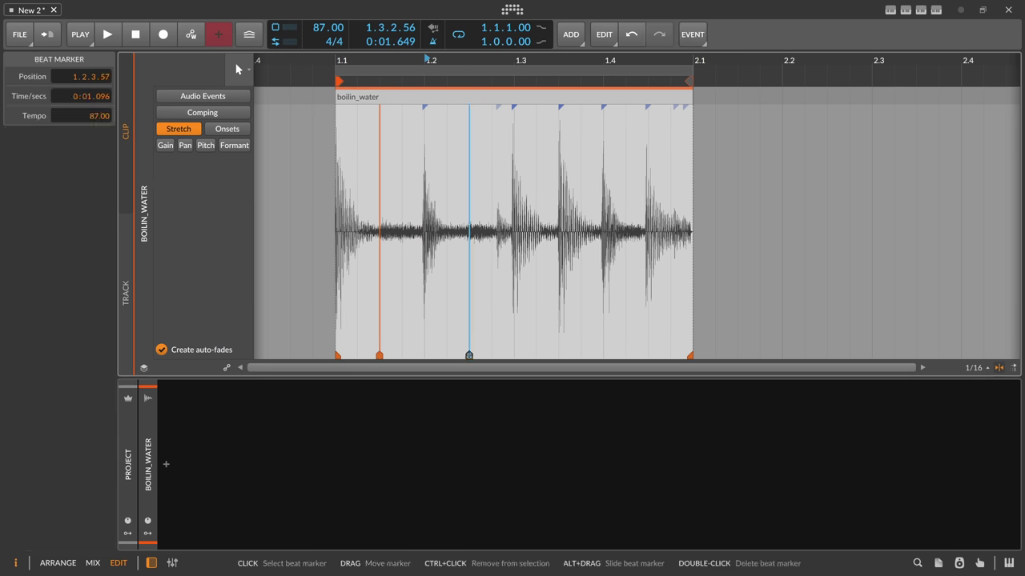
double_click(470, 346)
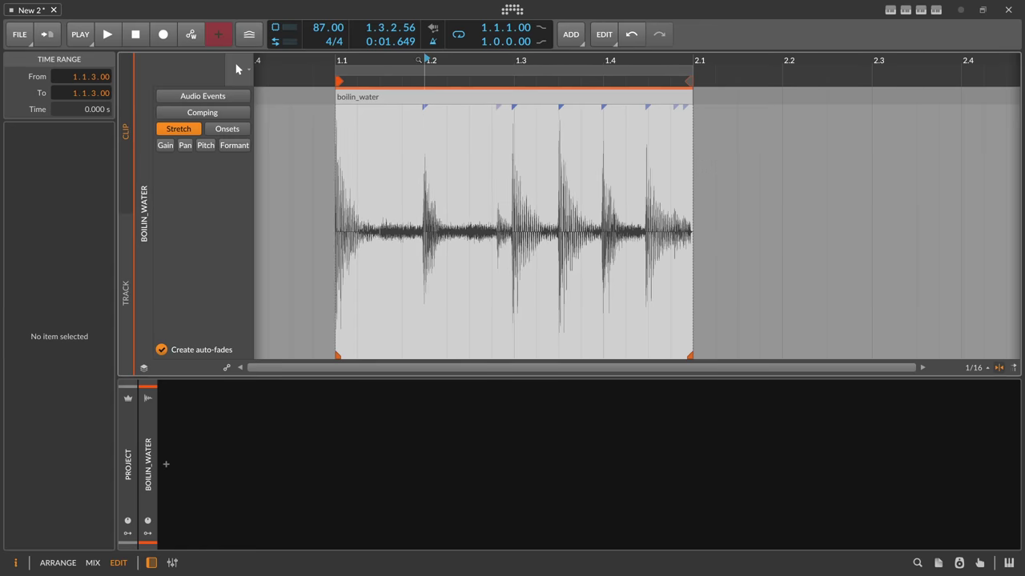
Try moving a beat marker from 1.2 to about 1.1.3, audition the stretched clip, and undo the marker edits
drag(430, 68, 442, 197)
double_click(436, 342)
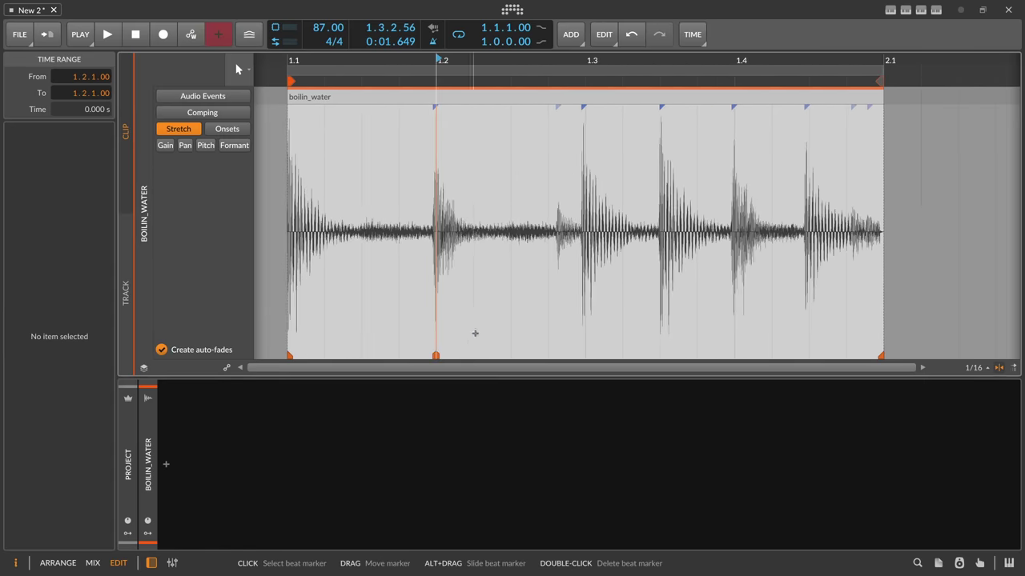
mouse_move(436, 355)
mouse_down()
mouse_move(461, 356)
mouse_move(360, 356)
mouse_move(661, 340)
mouse_move(362, 342)
mouse_up()
key(space)
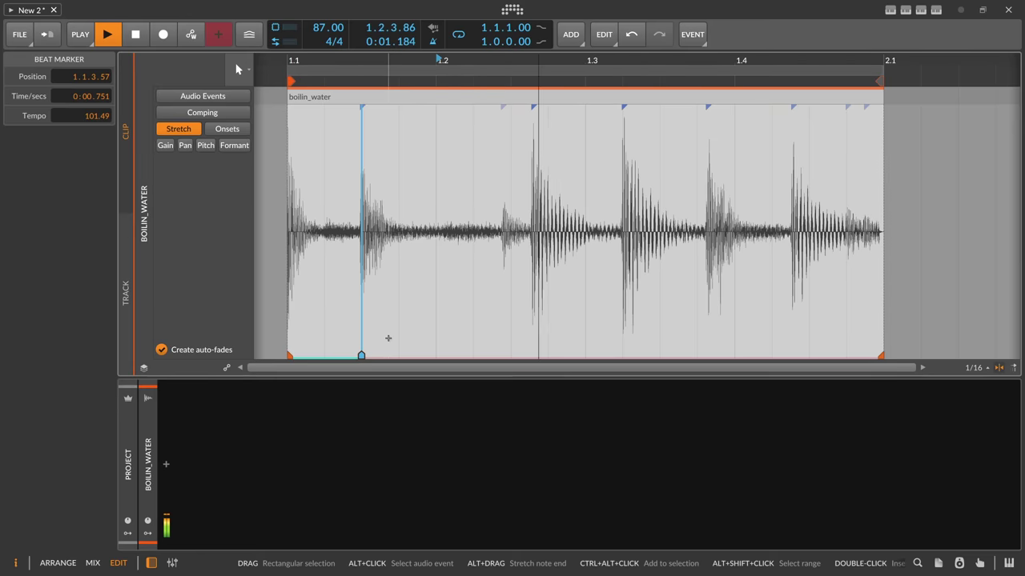
key(space)
key(ctrl+z)
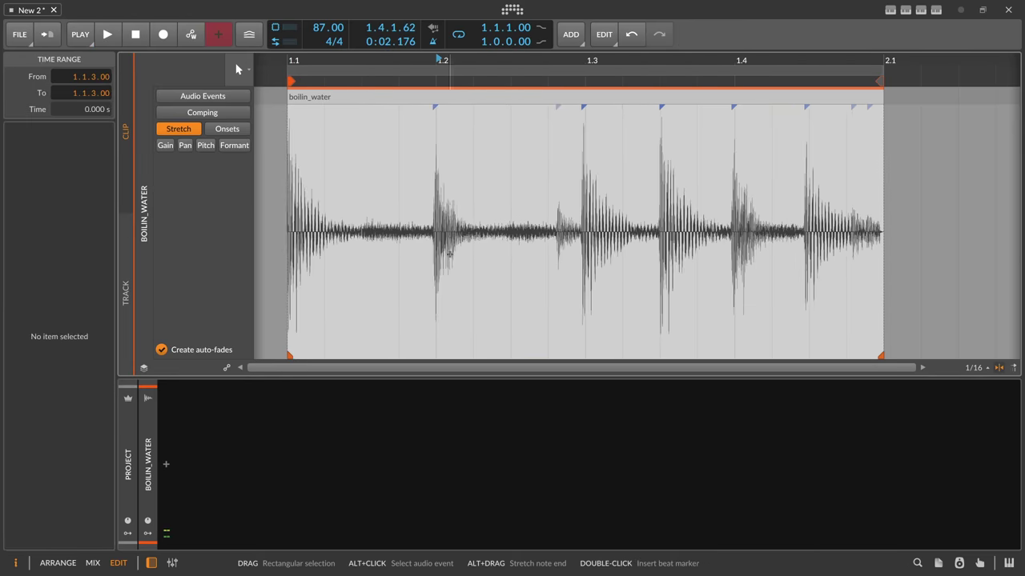
Quantize the audio of the boilin_water event to a straight 1/8 grid with a 31% onset threshold, keeping existing beat markers
drag(447, 60, 449, 62)
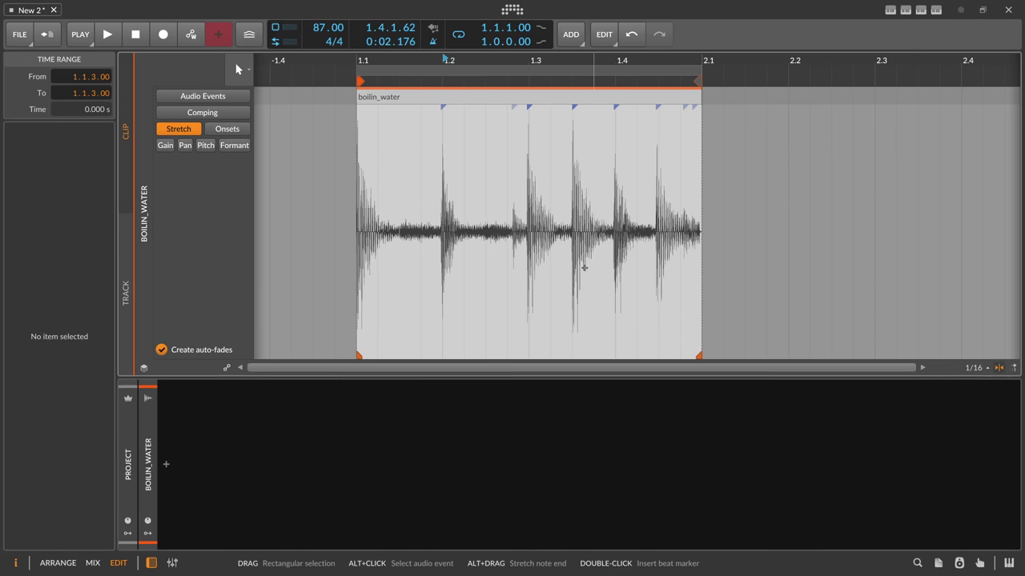
click(414, 102)
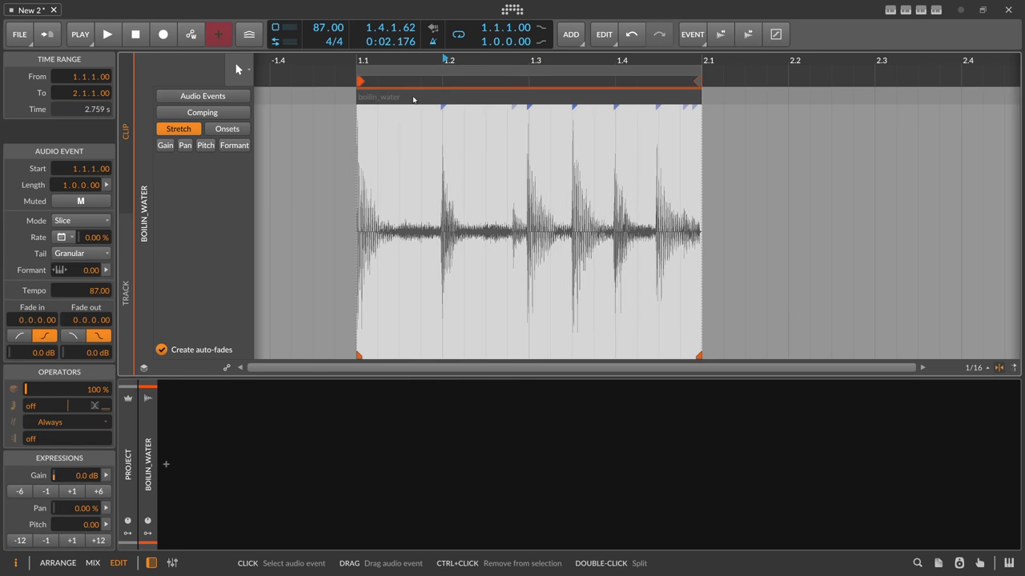
right_click(415, 101)
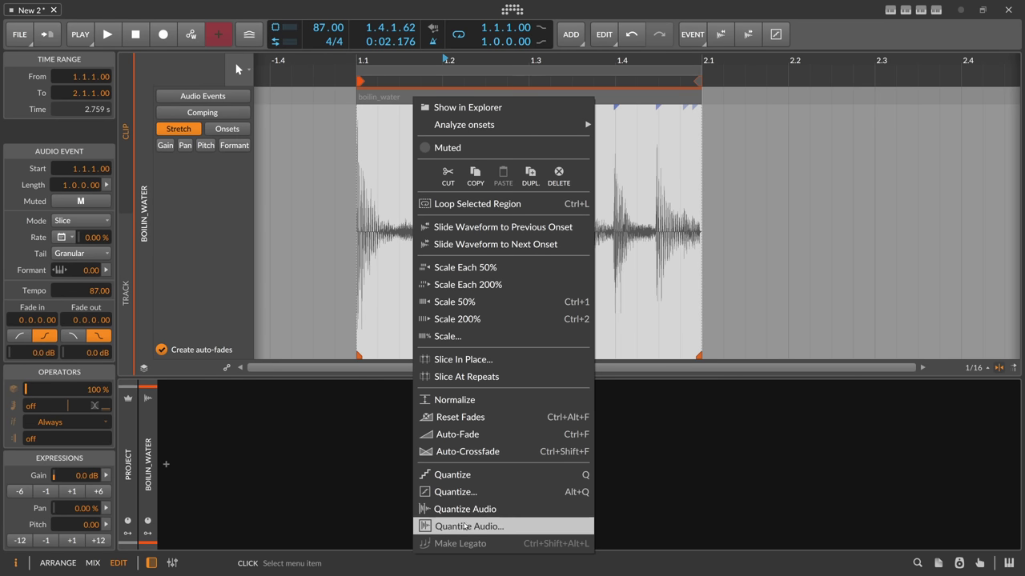
click(437, 528)
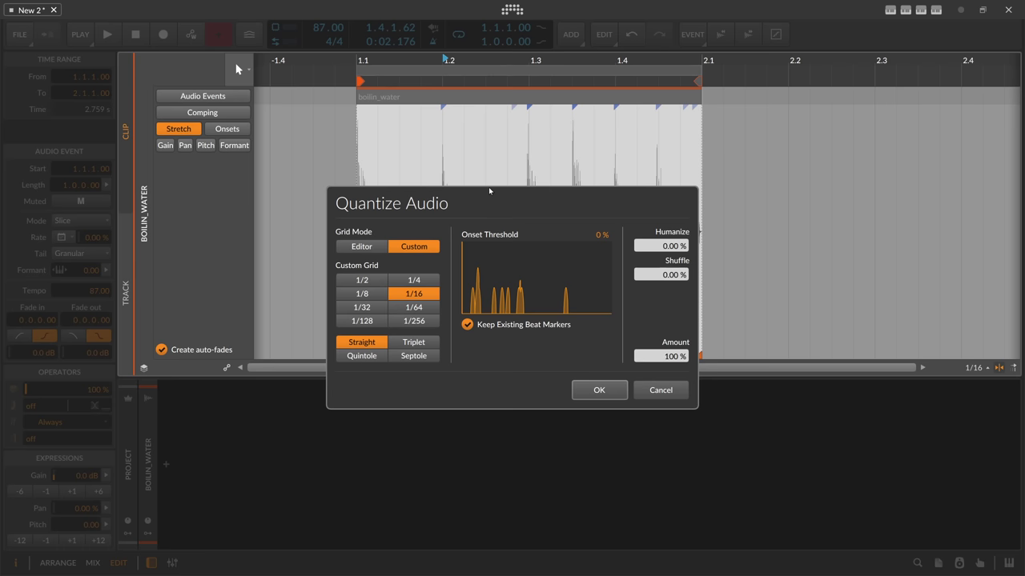
drag(479, 301, 509, 301)
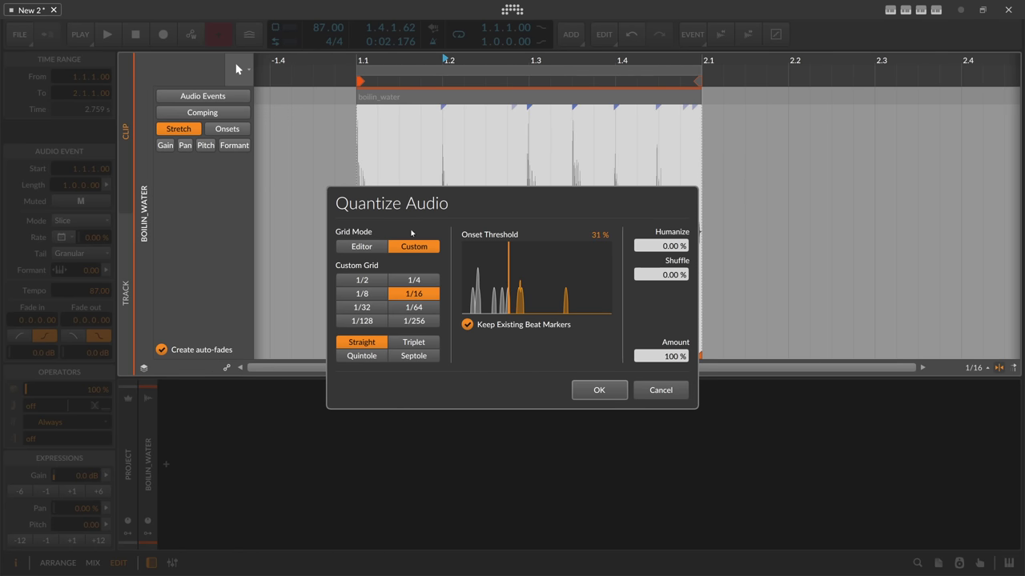
click(375, 296)
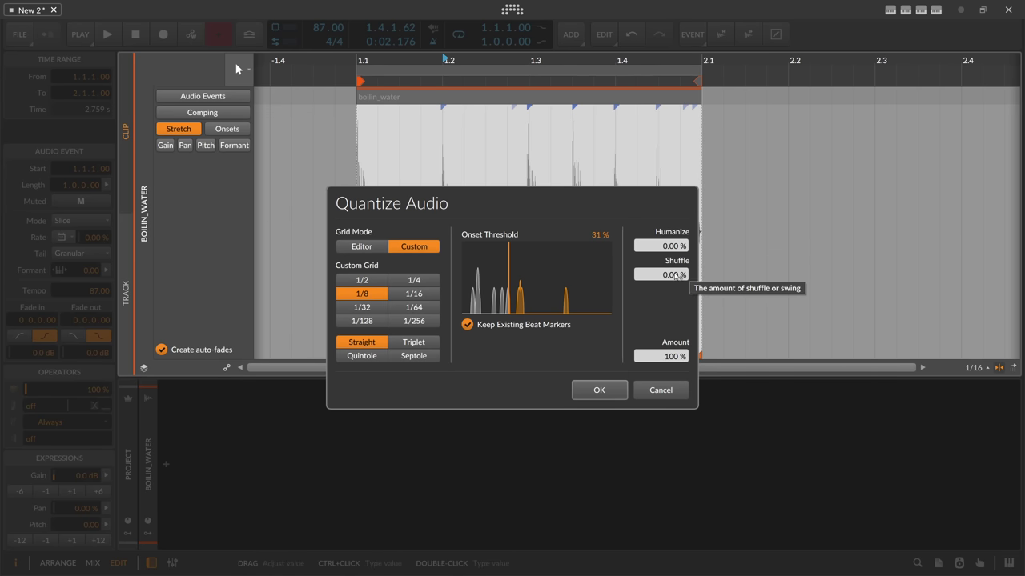
click(599, 390)
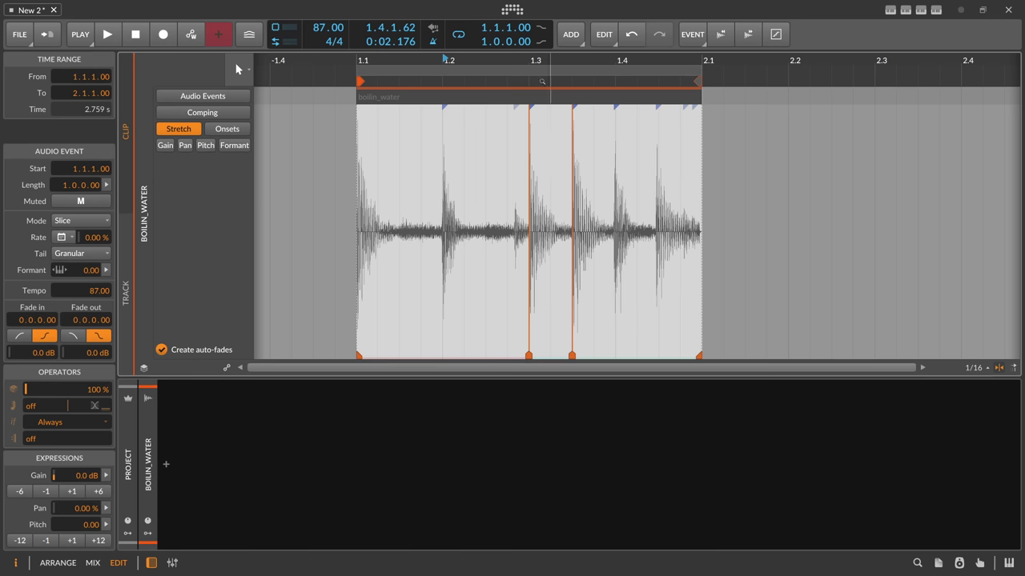
Examine the beat marker at 1.3 up close, and undo and redo the audio quantize to compare the waveforms
drag(550, 76, 547, 295)
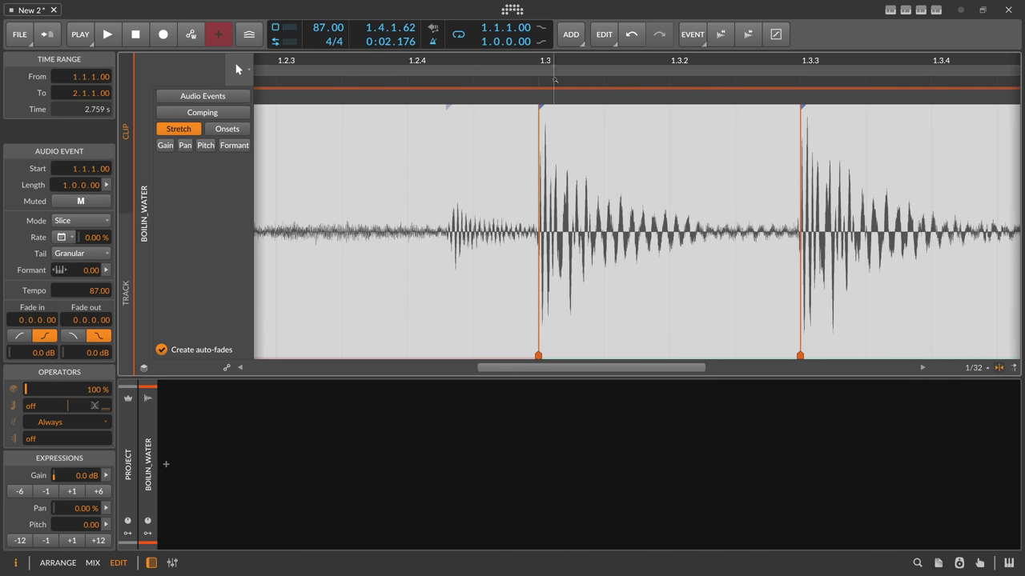
drag(551, 79, 550, 64)
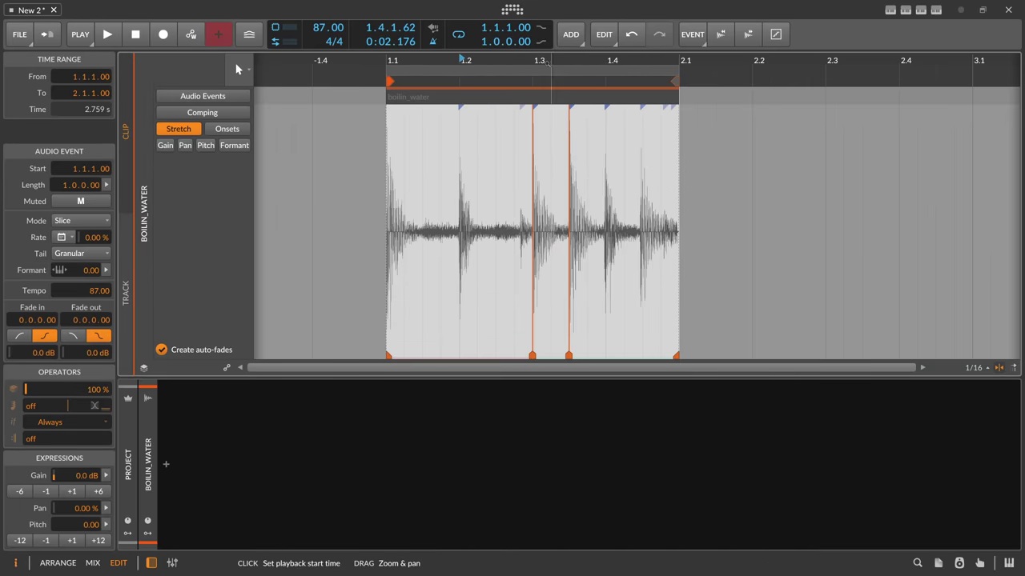
click(632, 36)
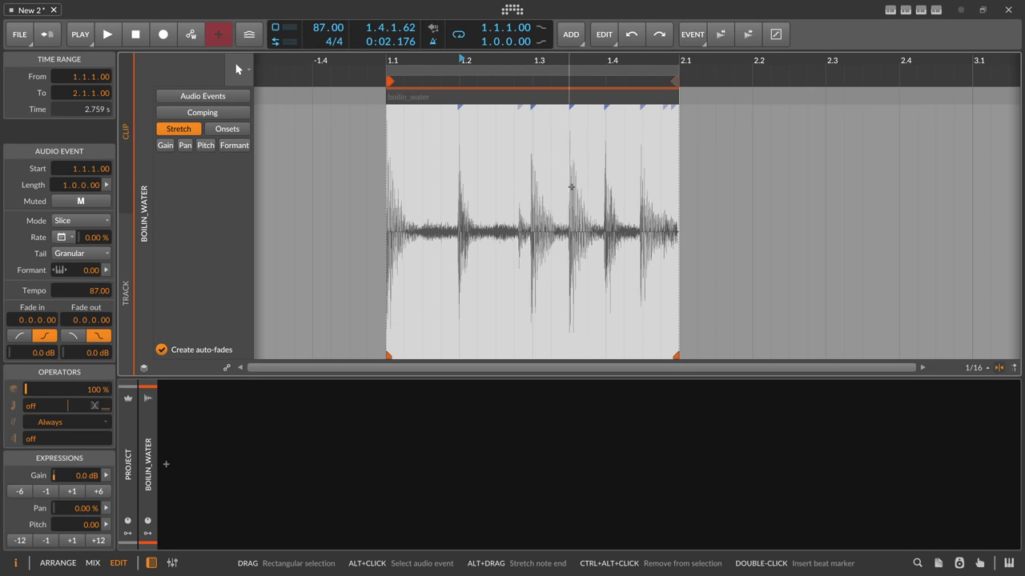
drag(561, 61, 560, 80)
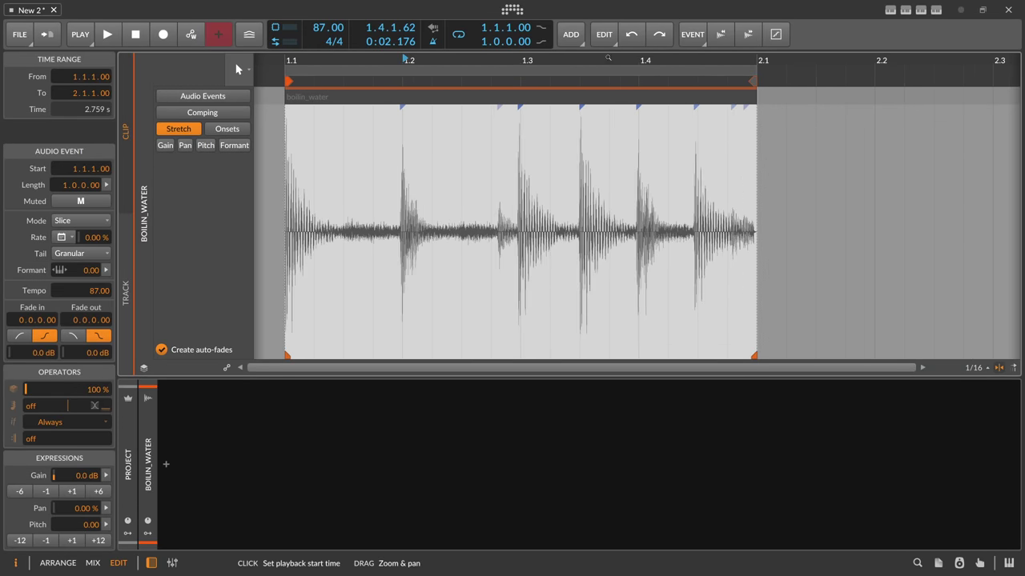
click(657, 35)
click(632, 35)
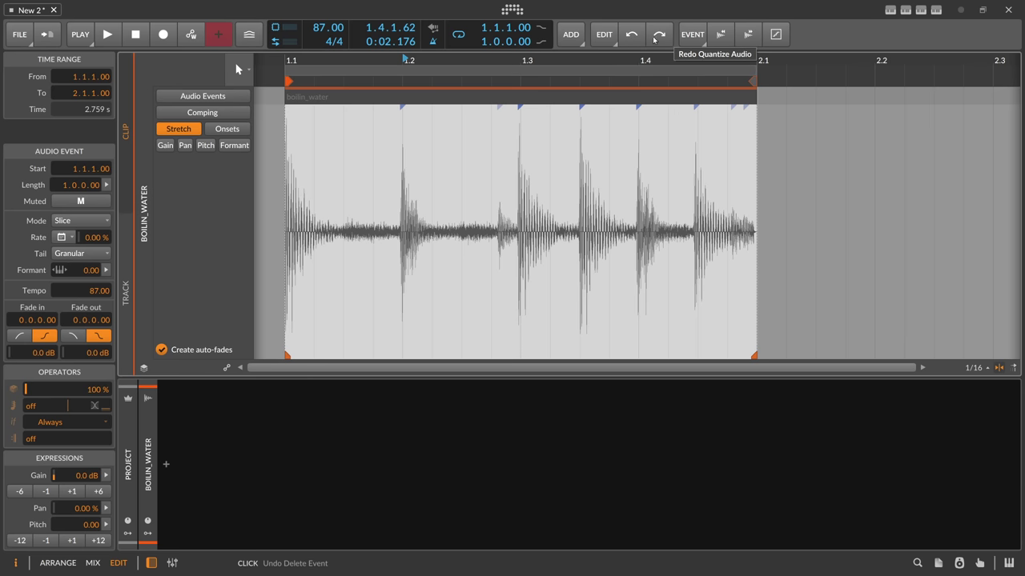
click(658, 35)
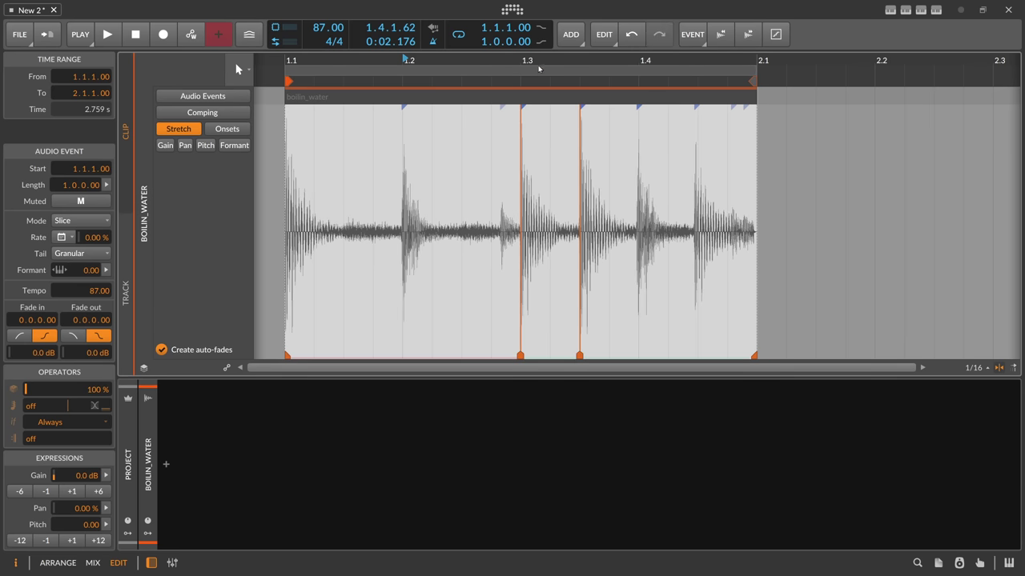
Quantize the event's audio again to a straight 1/16 grid with a 0% onset threshold, keeping existing beat markers
drag(539, 69, 525, 58)
right_click(513, 99)
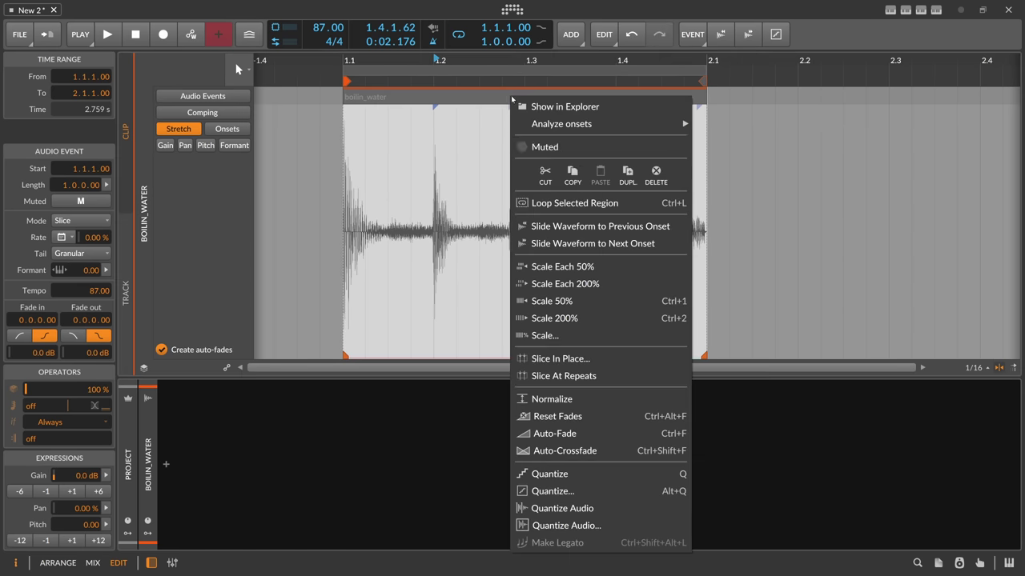
click(567, 526)
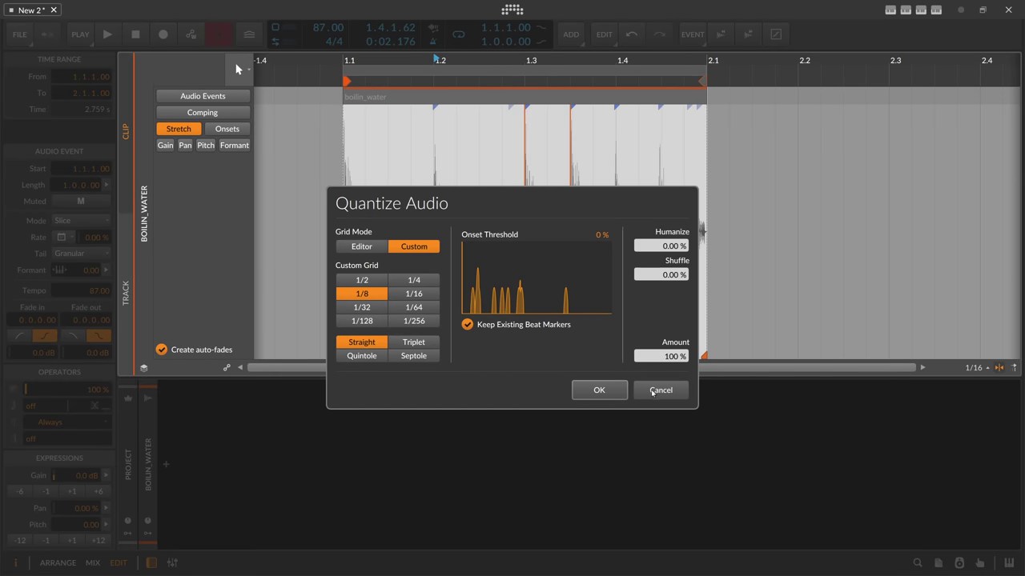
mouse_move(464, 280)
mouse_down()
mouse_move(504, 280)
mouse_move(464, 280)
mouse_up()
click(431, 298)
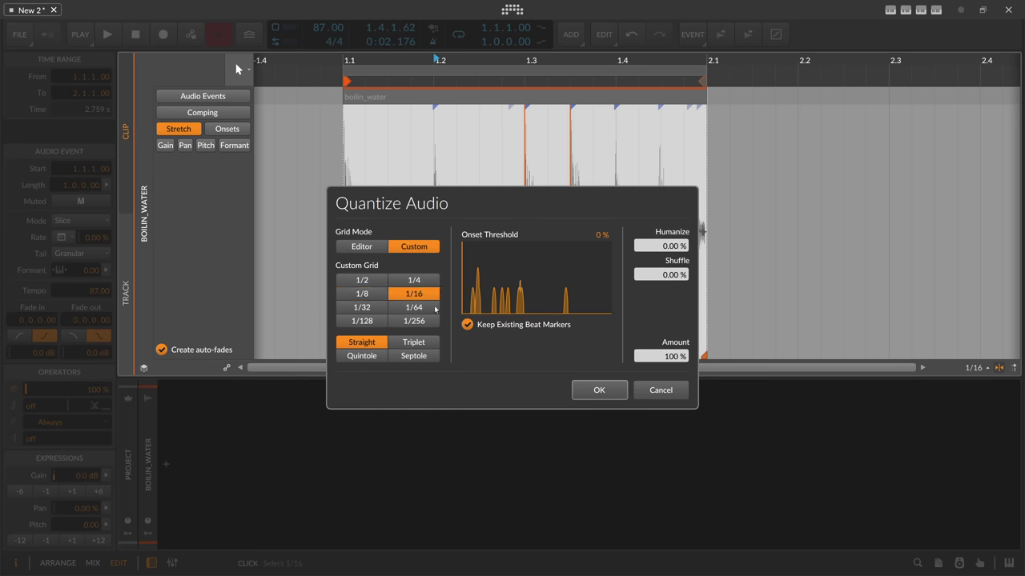
click(598, 390)
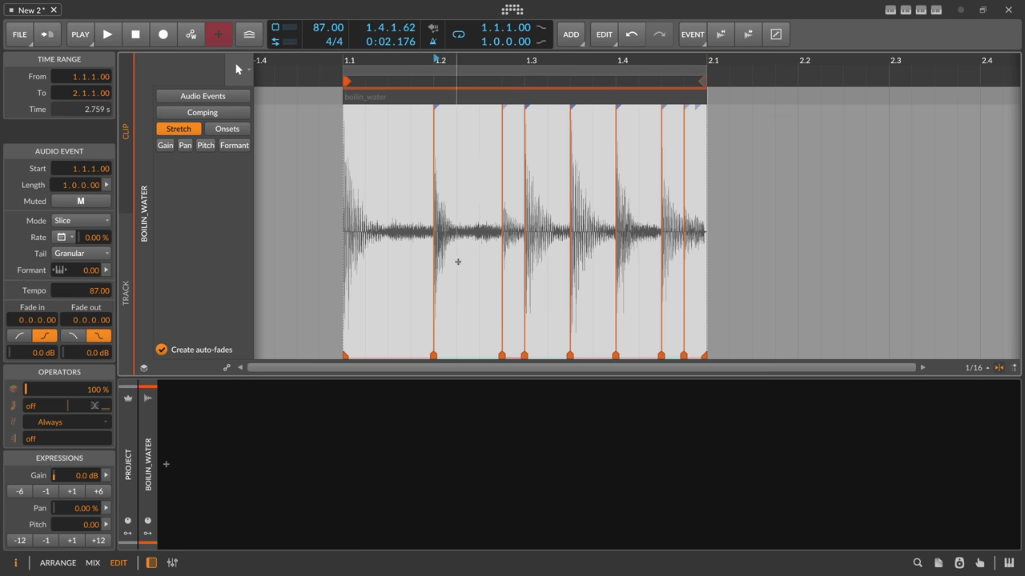
Play the clip from 1.1 and compare it without and with the 1/16 audio quantize by undoing and redoing it
click(434, 60)
key(space)
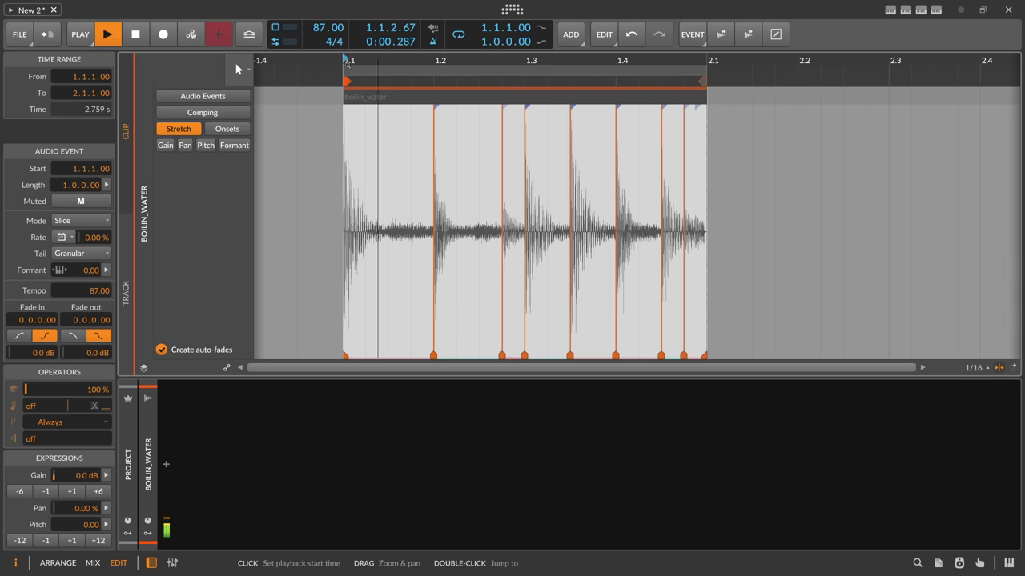
click(632, 34)
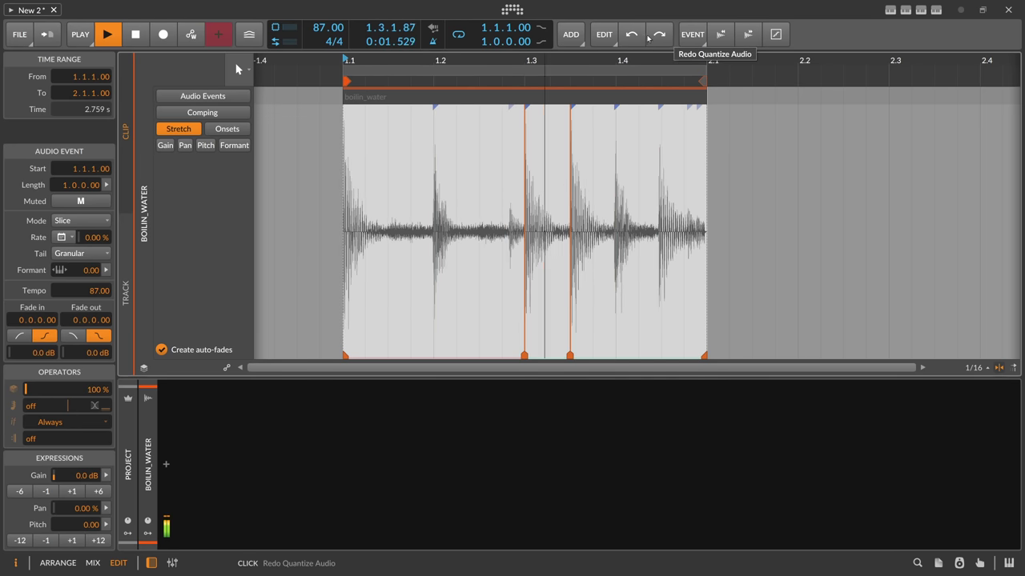
click(659, 34)
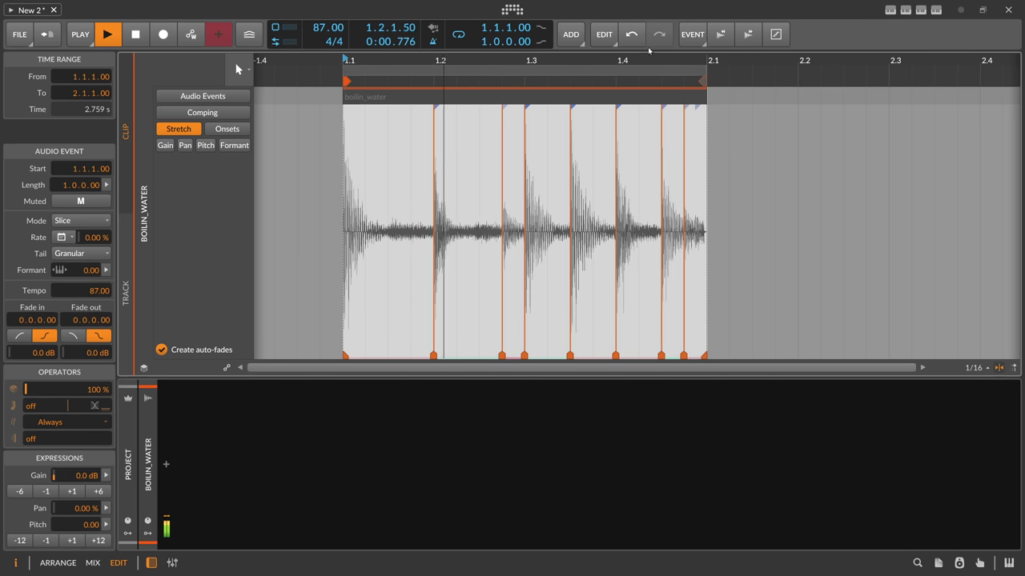
drag(532, 68, 541, 108)
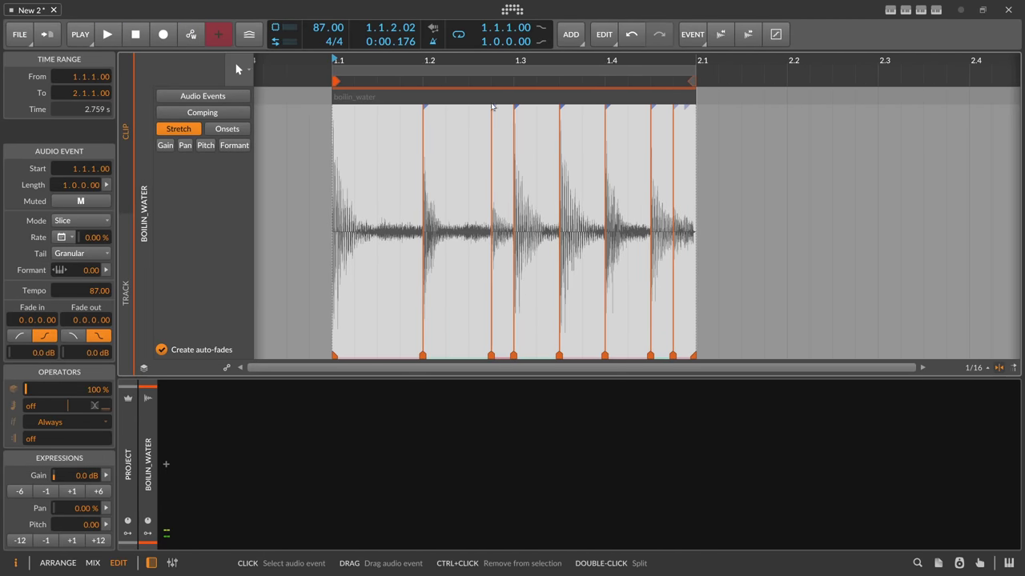
Switch to the arranger and normalize the boilin_water clip
key(alt+1)
drag(345, 75, 349, 98)
right_click(346, 88)
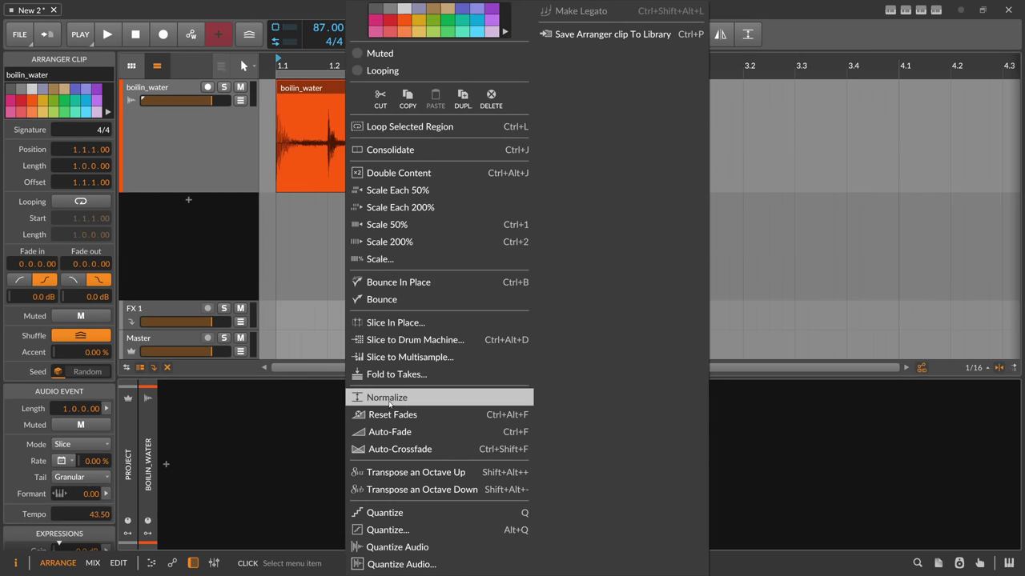
click(390, 400)
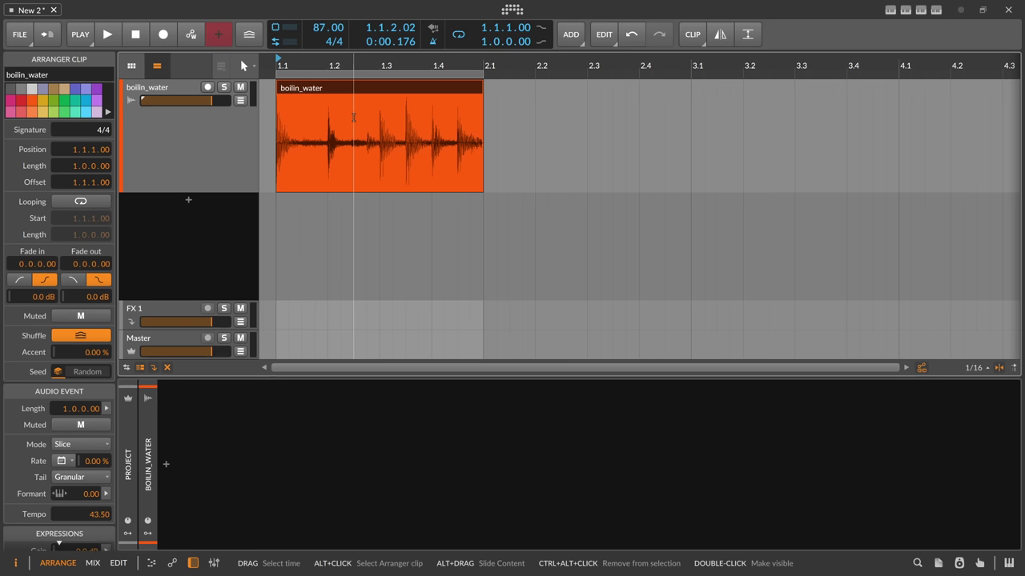
drag(356, 67, 357, 100)
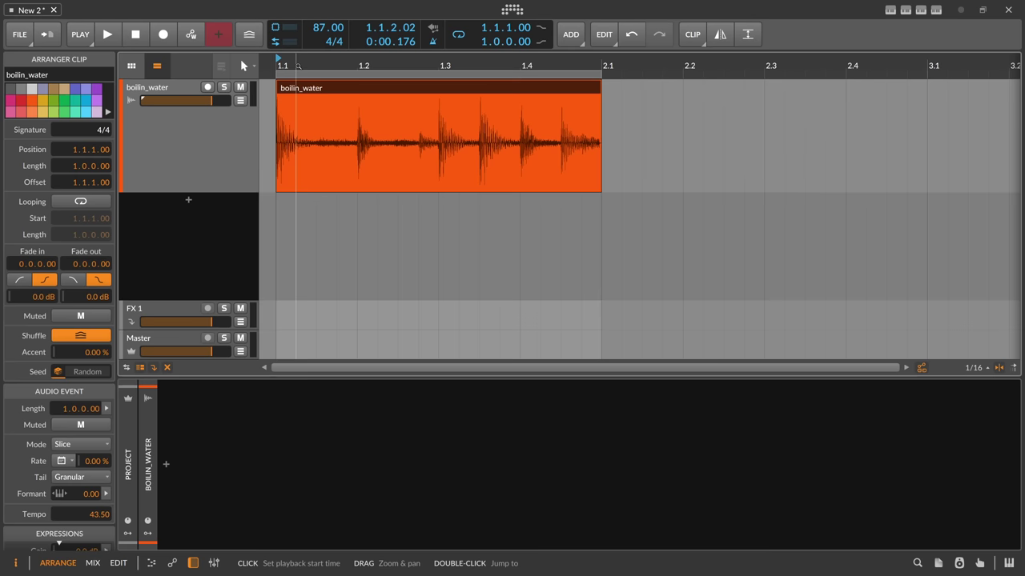
scroll(299, 67, down, 3)
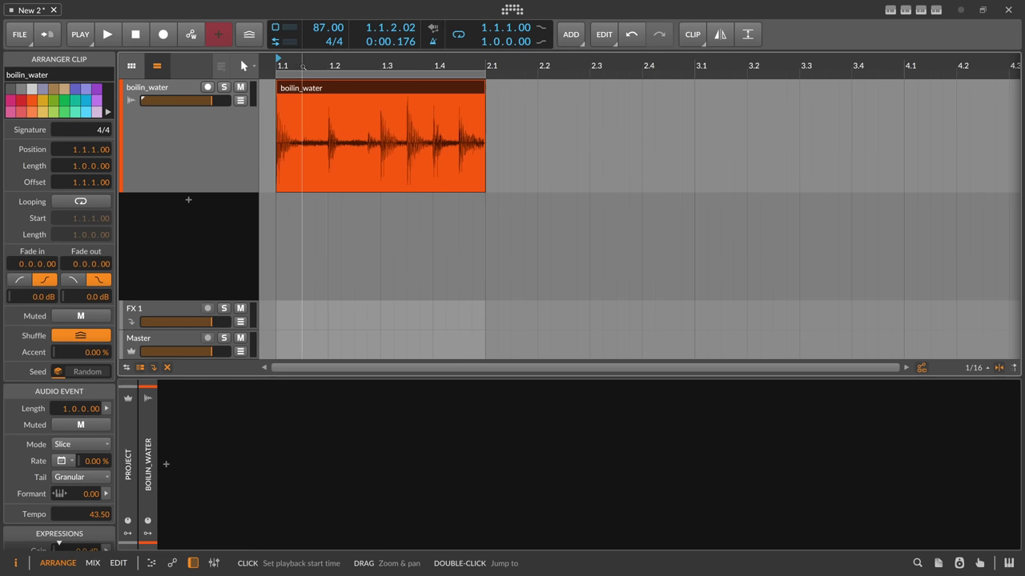
scroll(69, 454, down, 2)
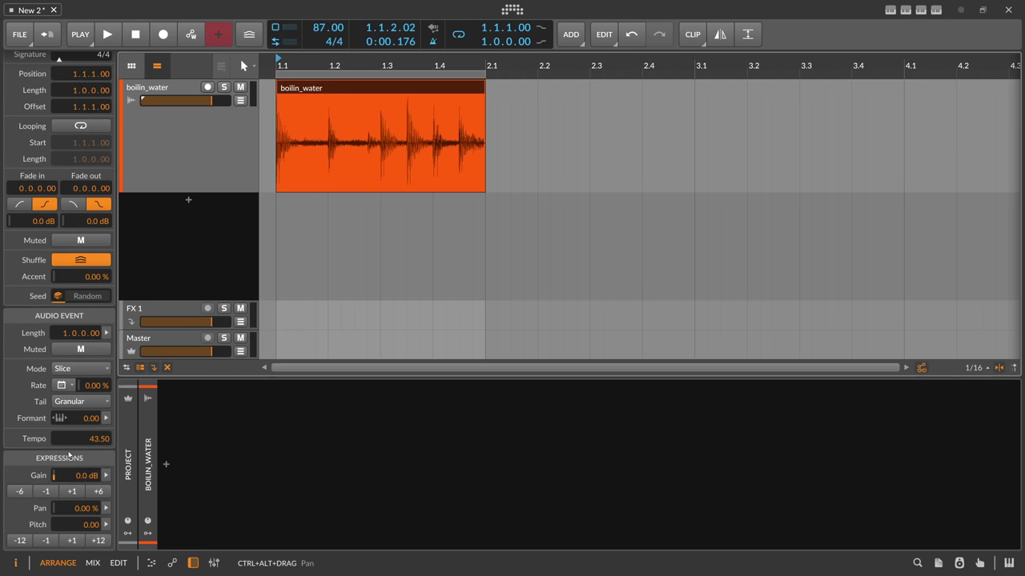
right_click(325, 89)
click(374, 397)
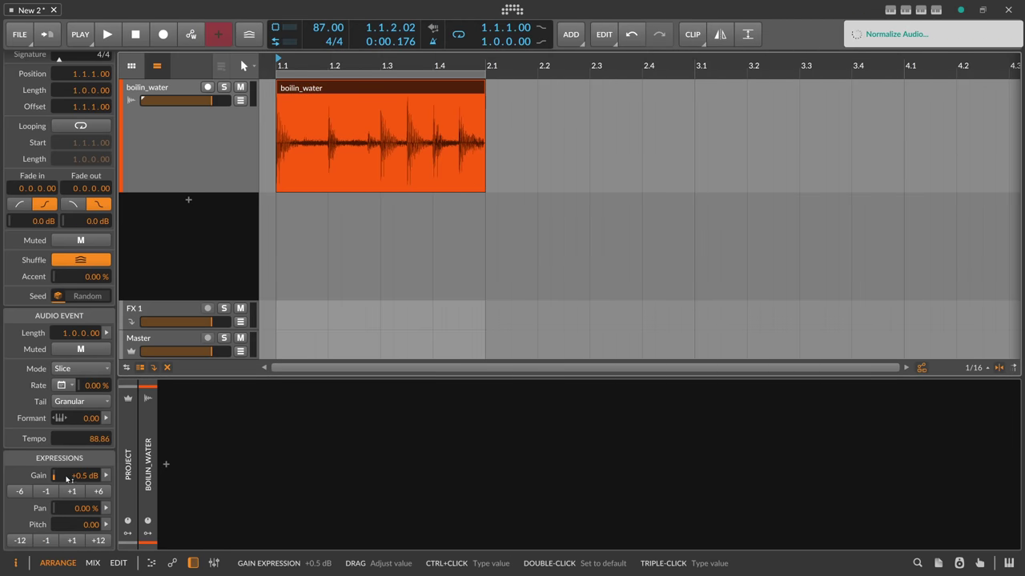
Lower the clip's gain to -12.7 dB and normalize the clip again
drag(67, 479, 67, 513)
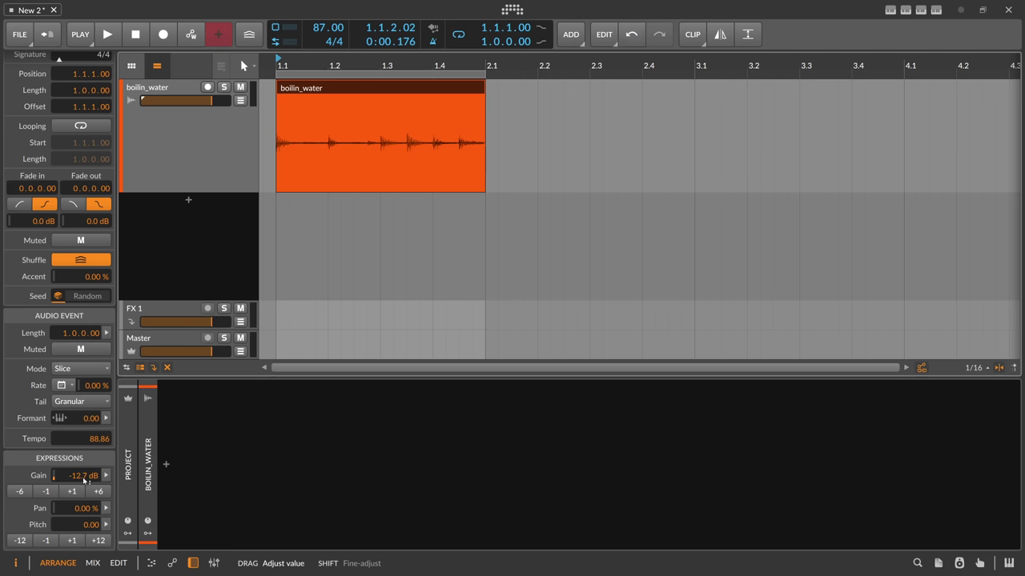
right_click(351, 150)
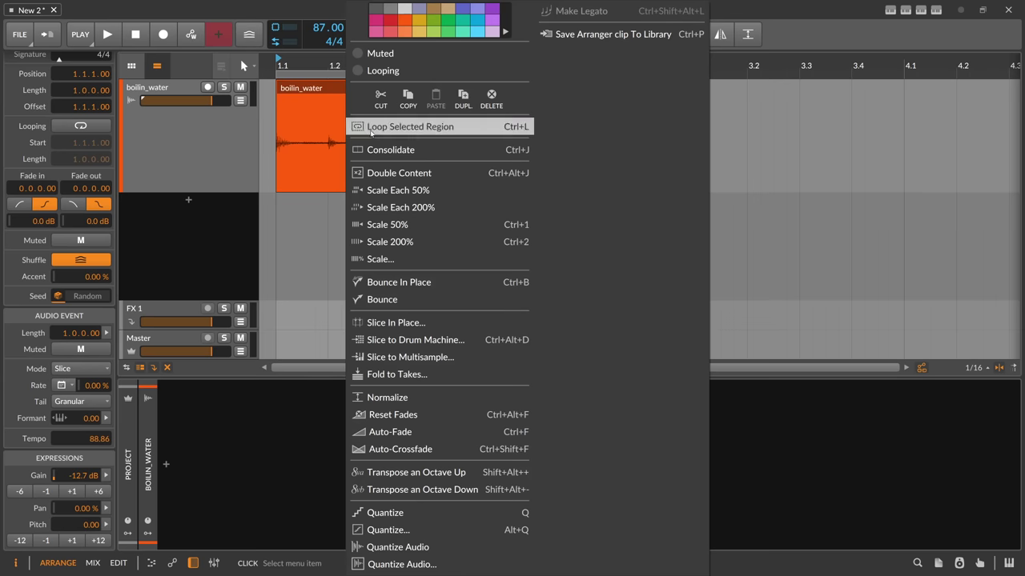
click(393, 398)
right_click(394, 92)
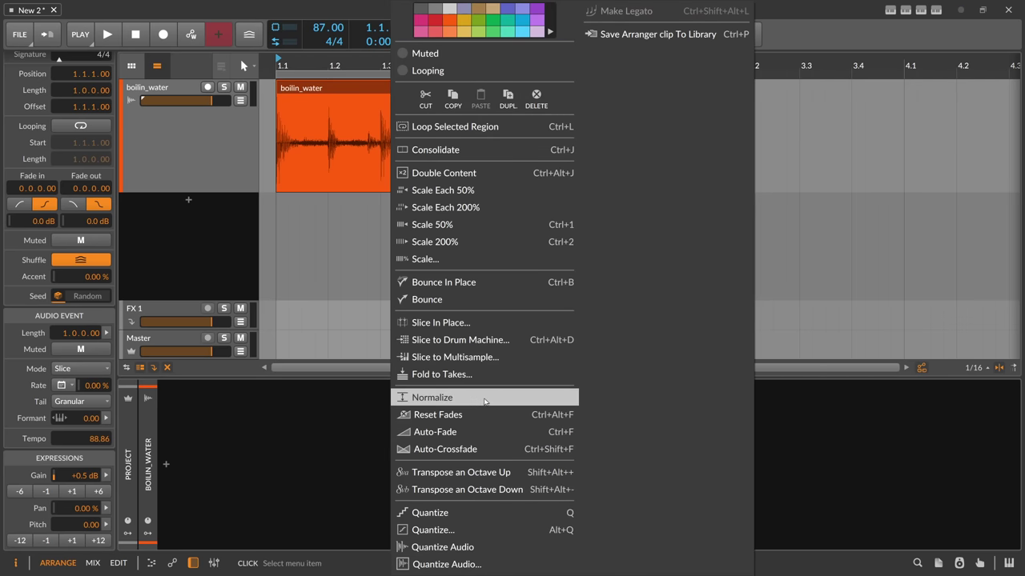
click(377, 86)
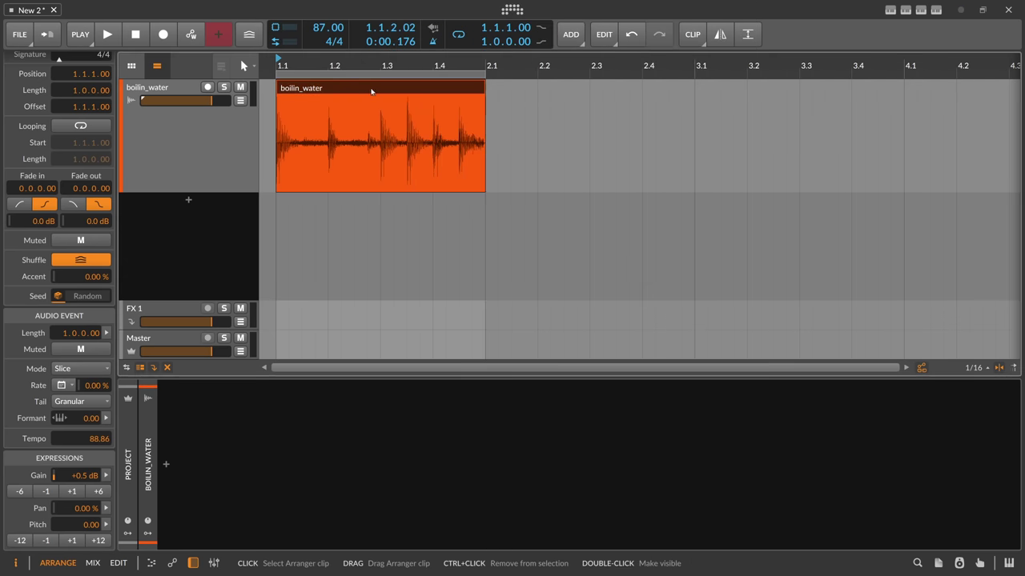
Review the pinned Normalize command among the clip commands, reselect the boilin_water clip and normalize it
click(603, 33)
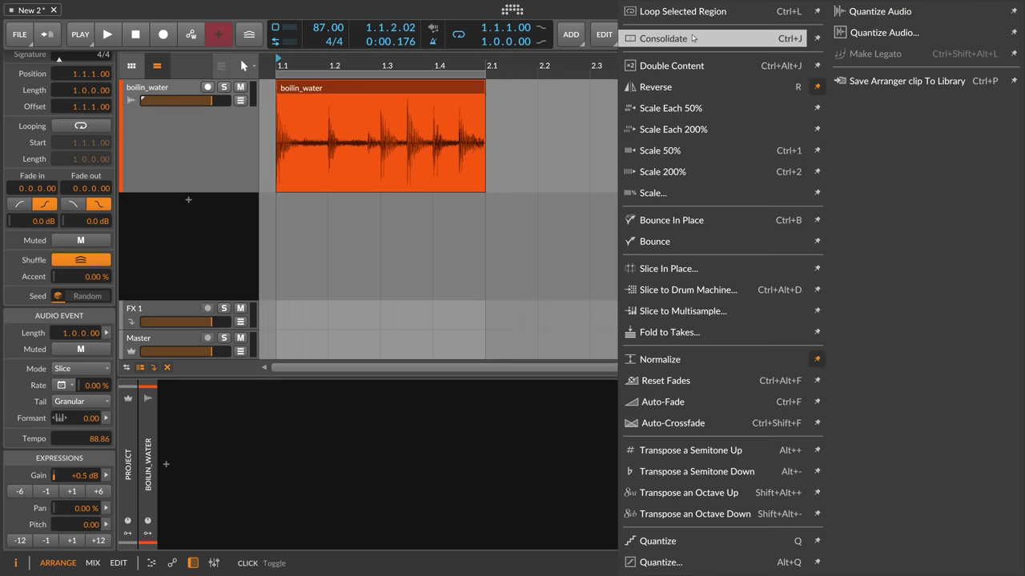
click(815, 358)
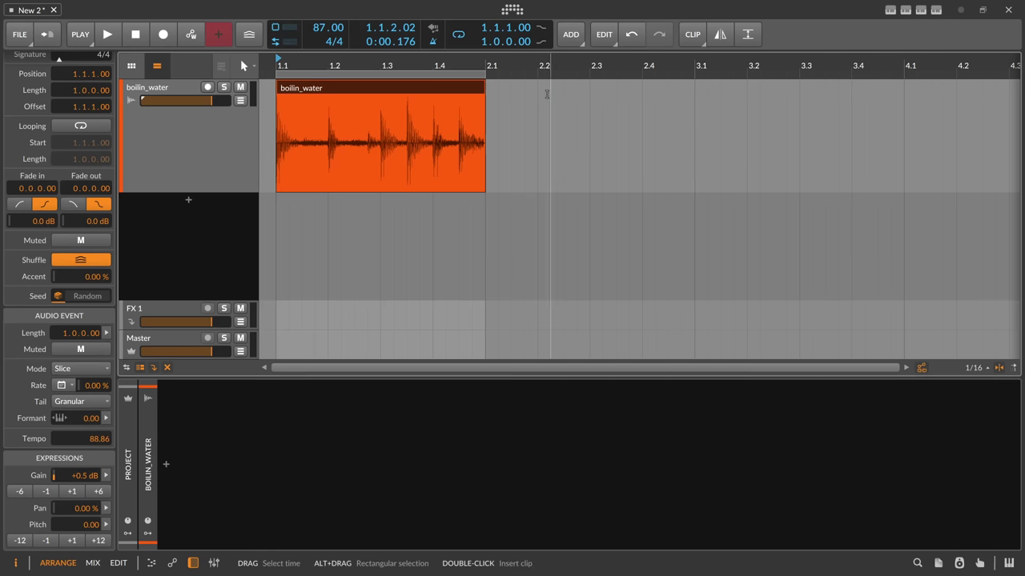
click(538, 136)
click(460, 89)
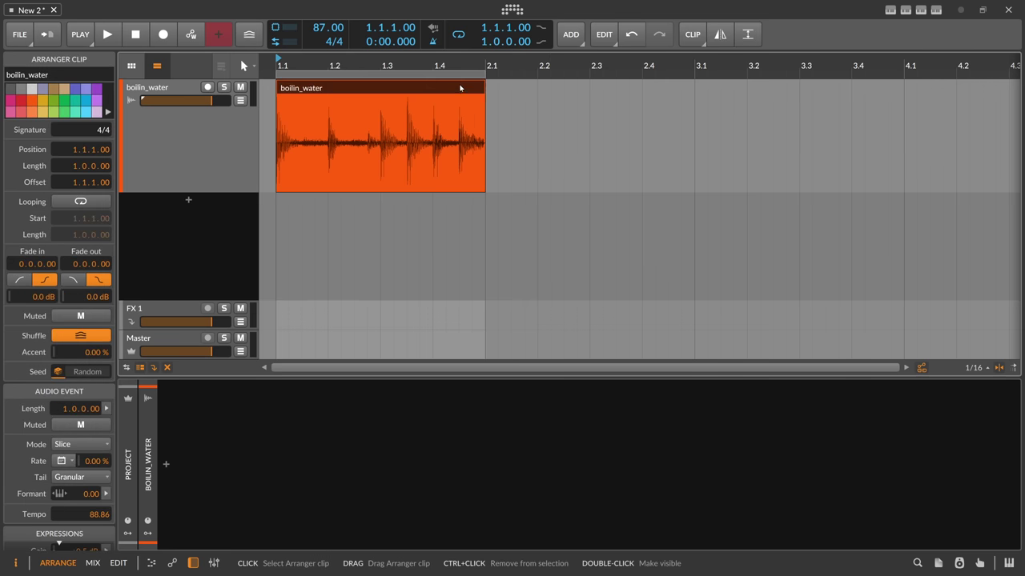
click(749, 34)
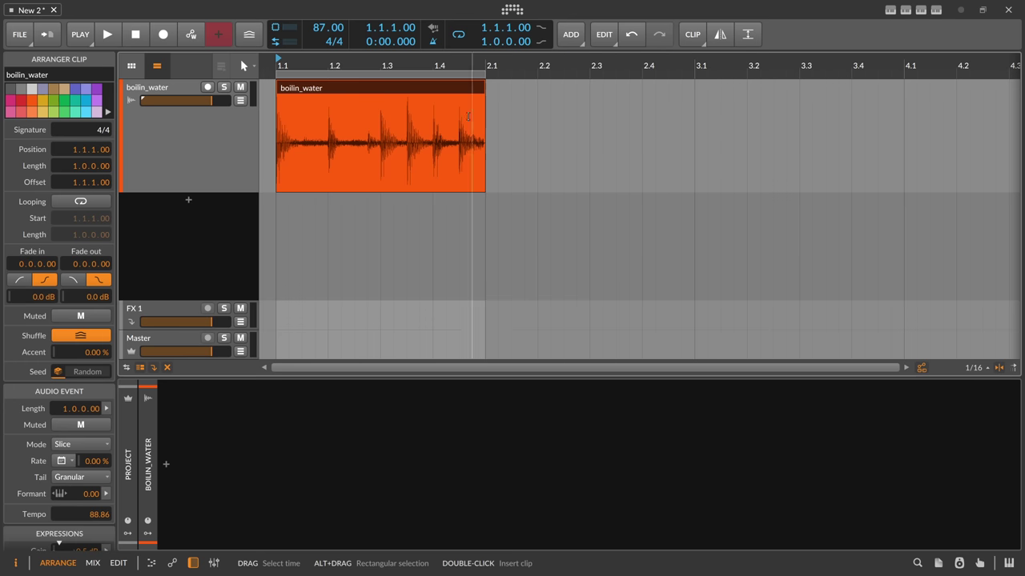
Open the boilin_water clip for detailed editing, slice it in place at onsets with a 0% threshold, and undo and redo the slicing
double_click(400, 92)
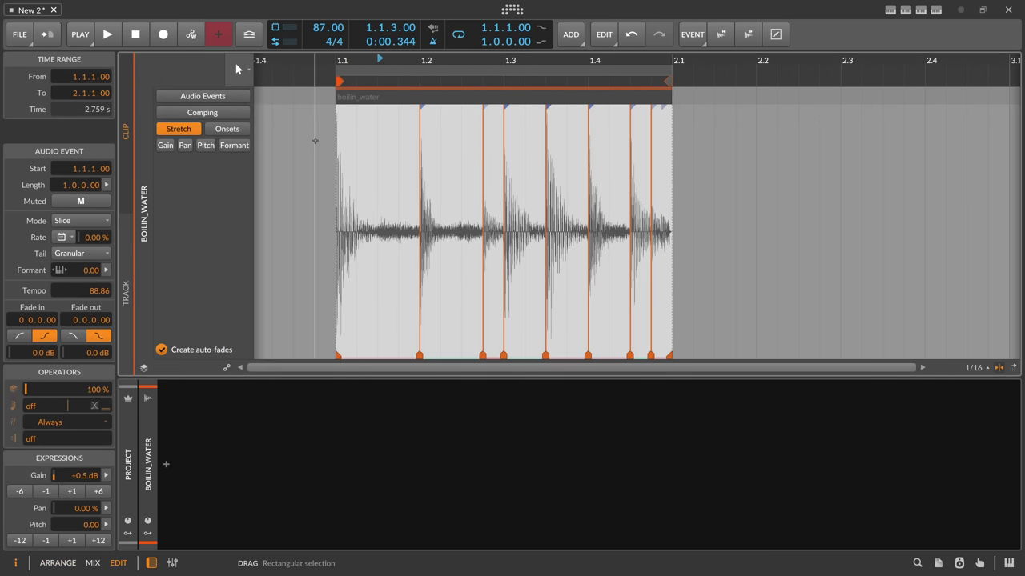
right_click(405, 99)
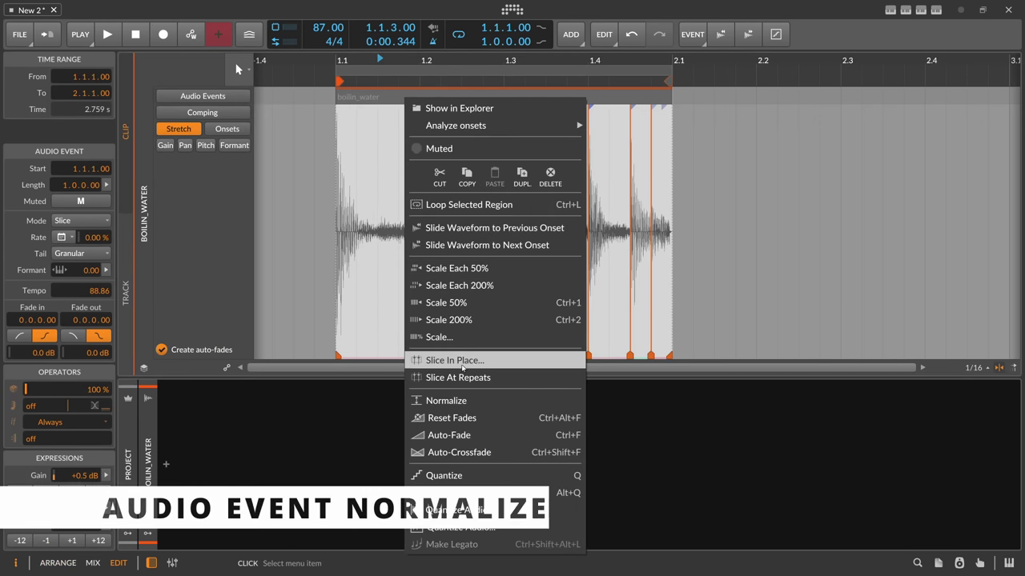
click(471, 362)
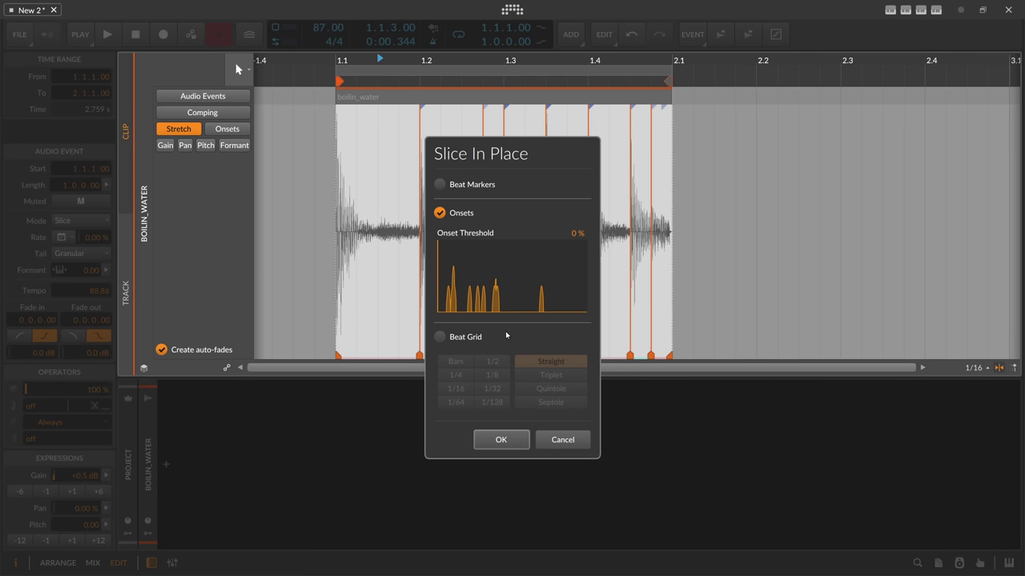
drag(503, 308, 558, 309)
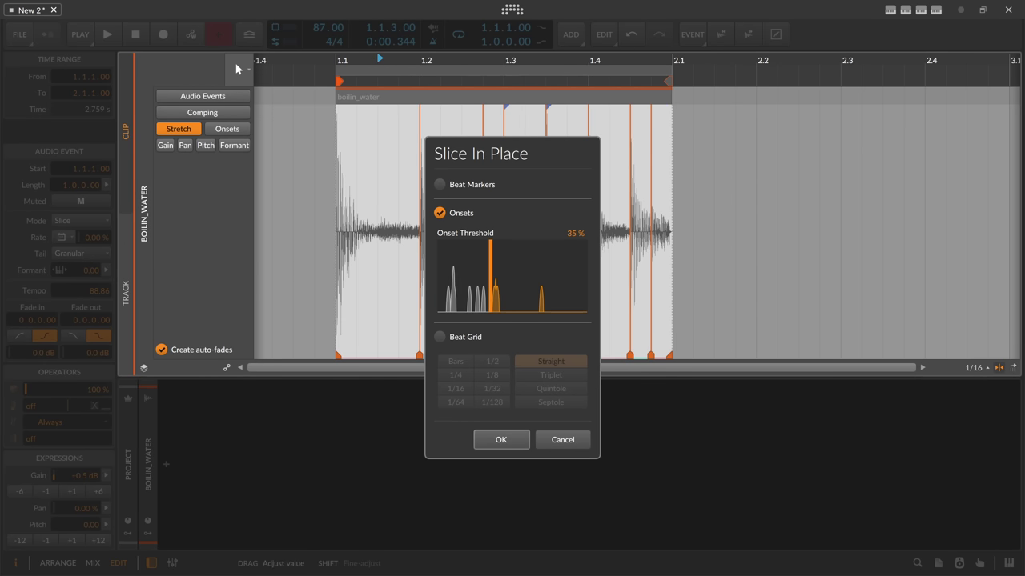
drag(558, 308, 513, 308)
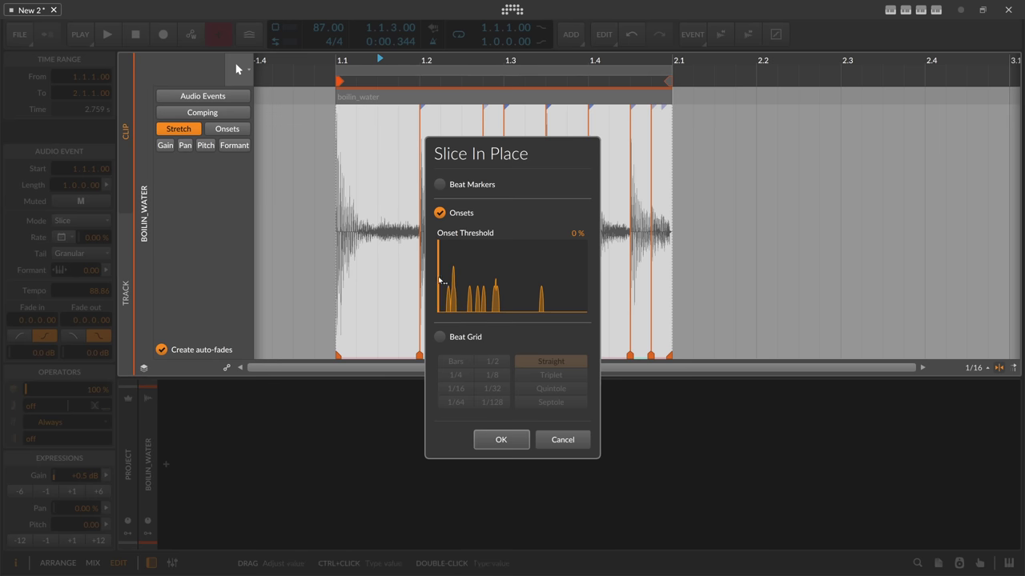
click(507, 441)
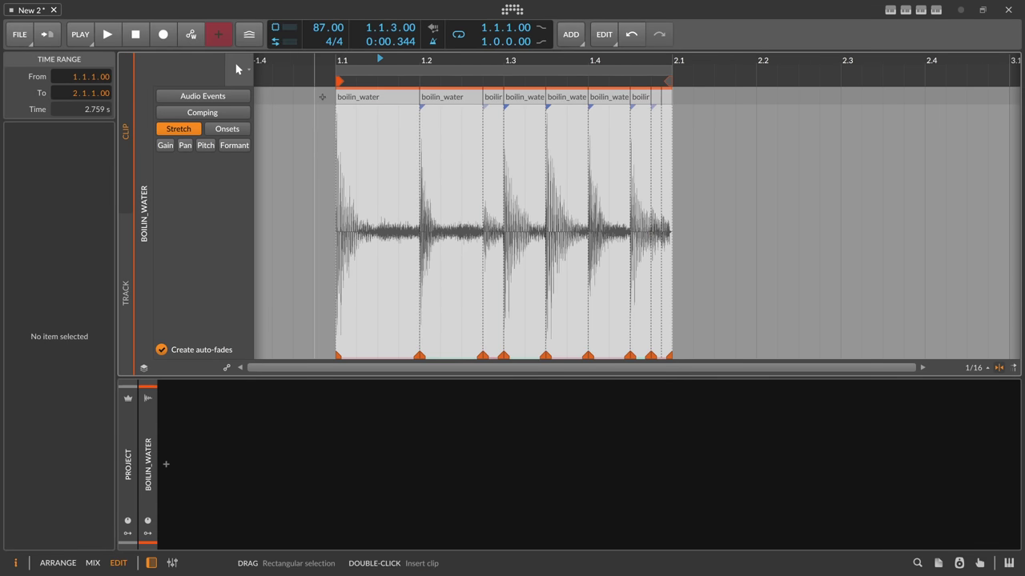
click(631, 34)
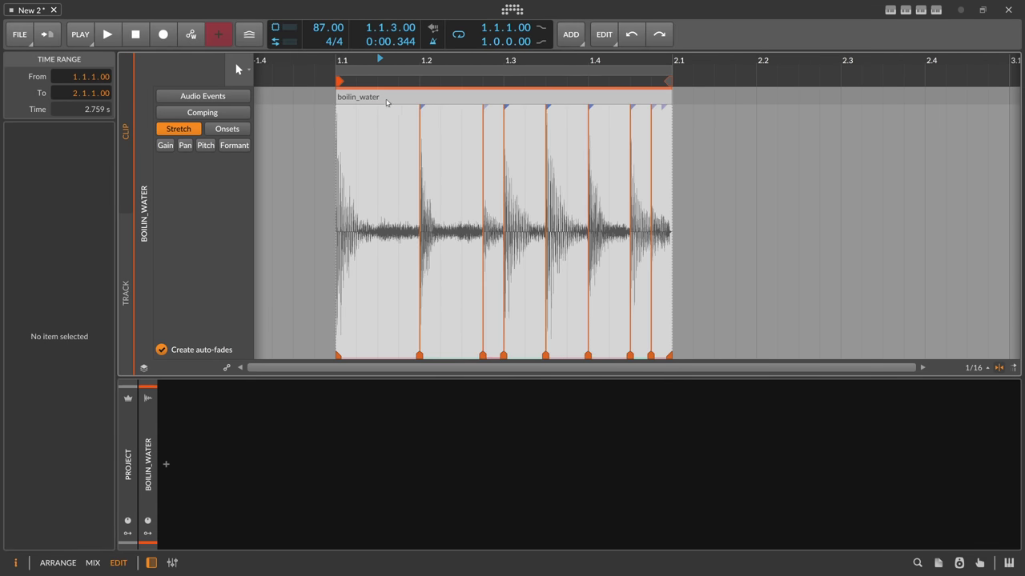
click(651, 39)
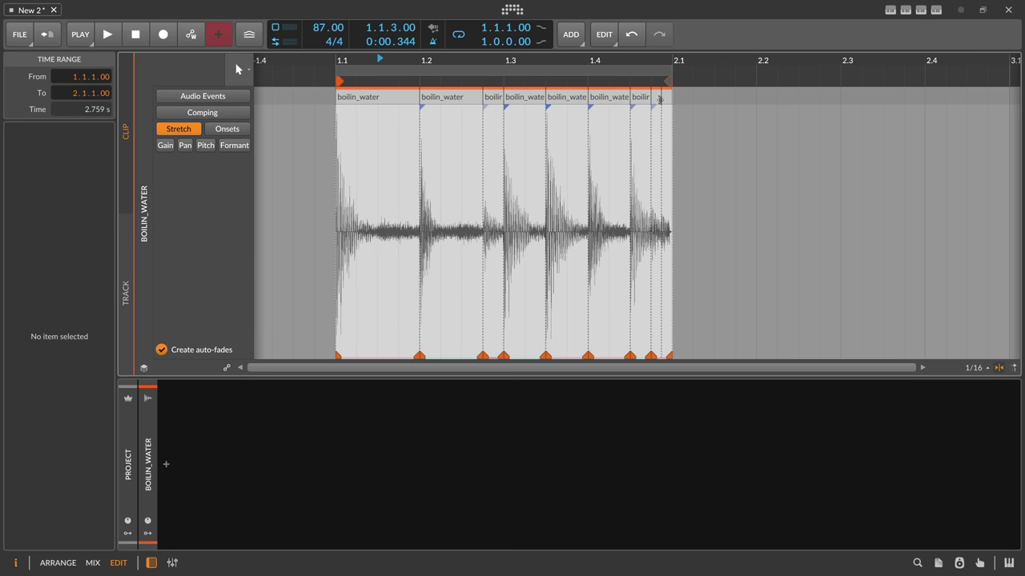
Select all slices of the boilin_water clip and normalize them individually
key(ctrl+a)
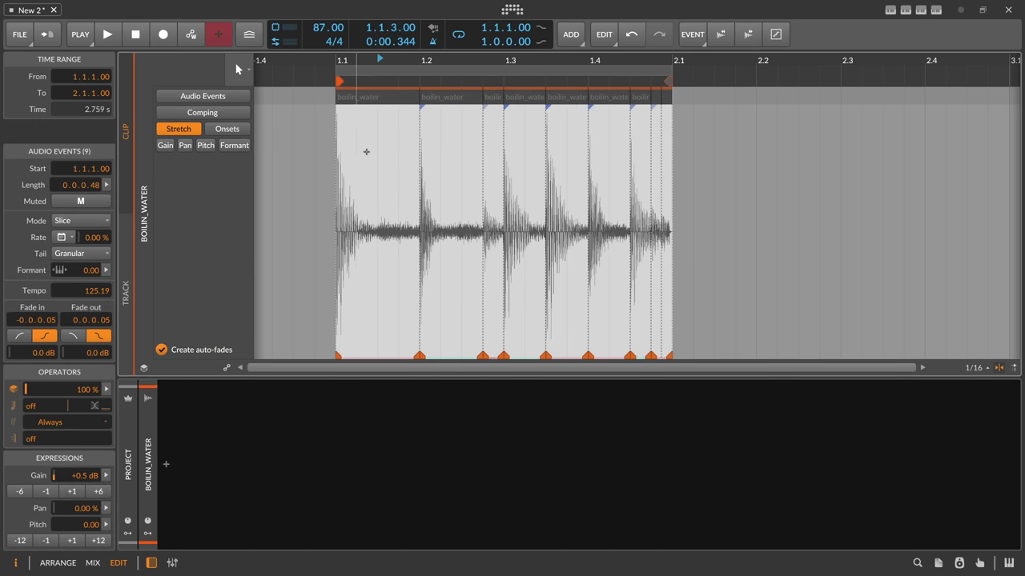
right_click(397, 101)
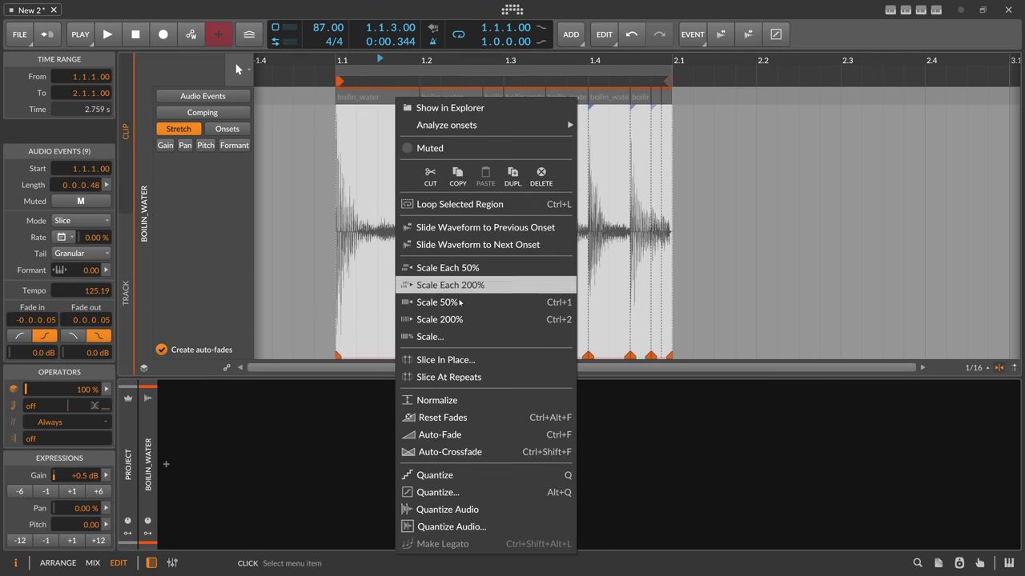
click(640, 69)
click(693, 34)
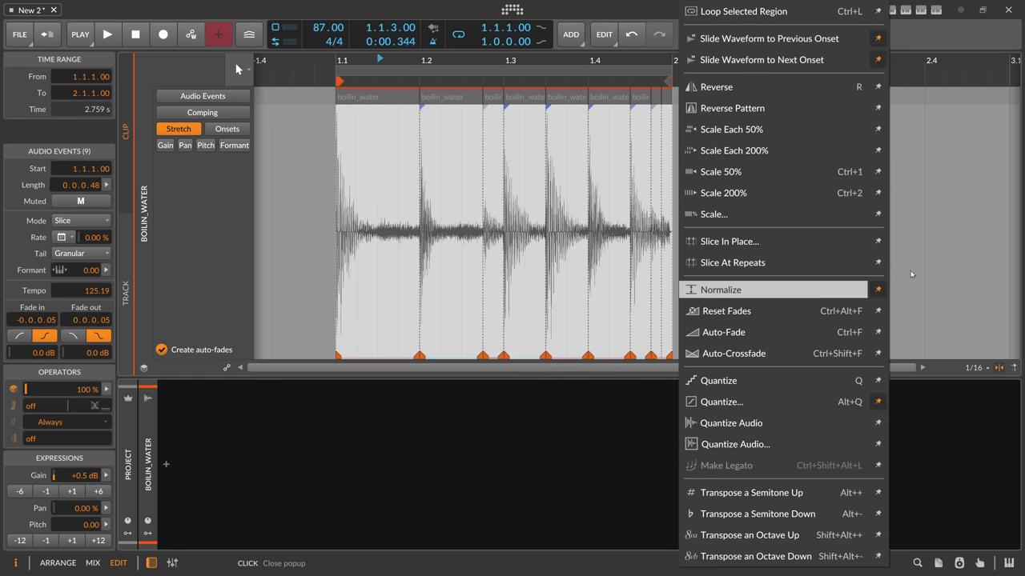
click(569, 107)
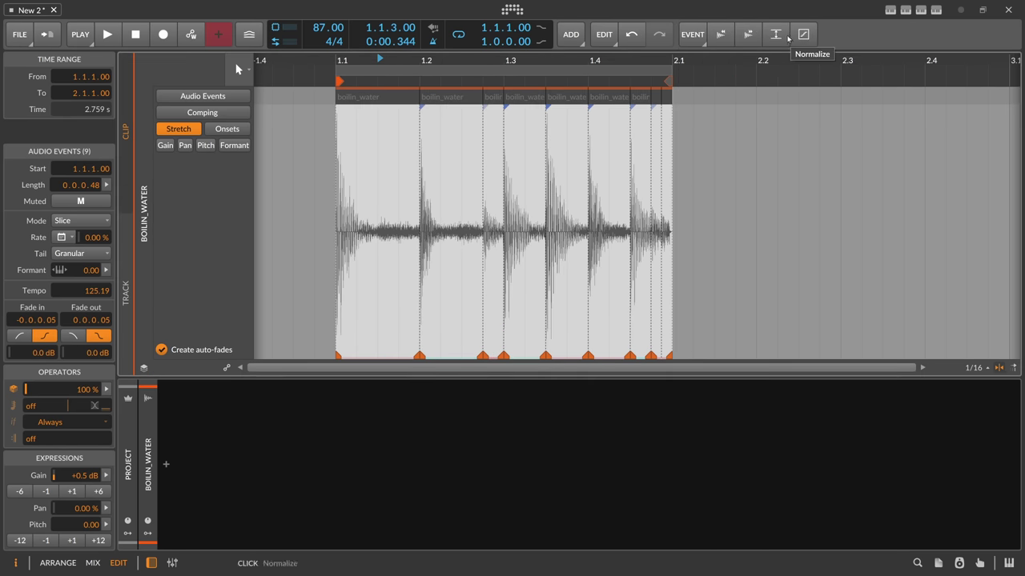
click(782, 36)
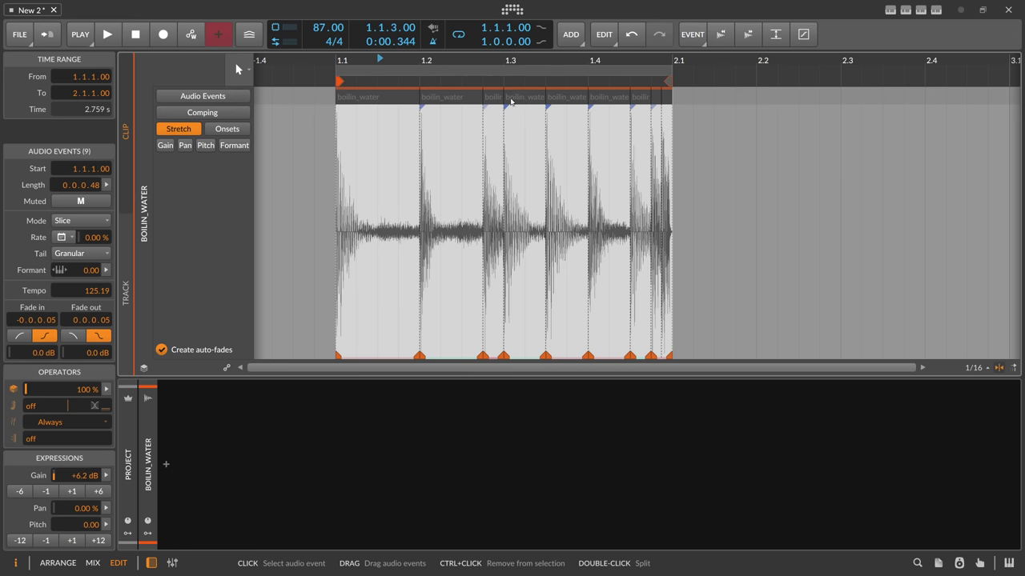
Step through the normalized slices to check each one's gain and play the clip from 1.1
key(Right)
key(Right)
key(Right)
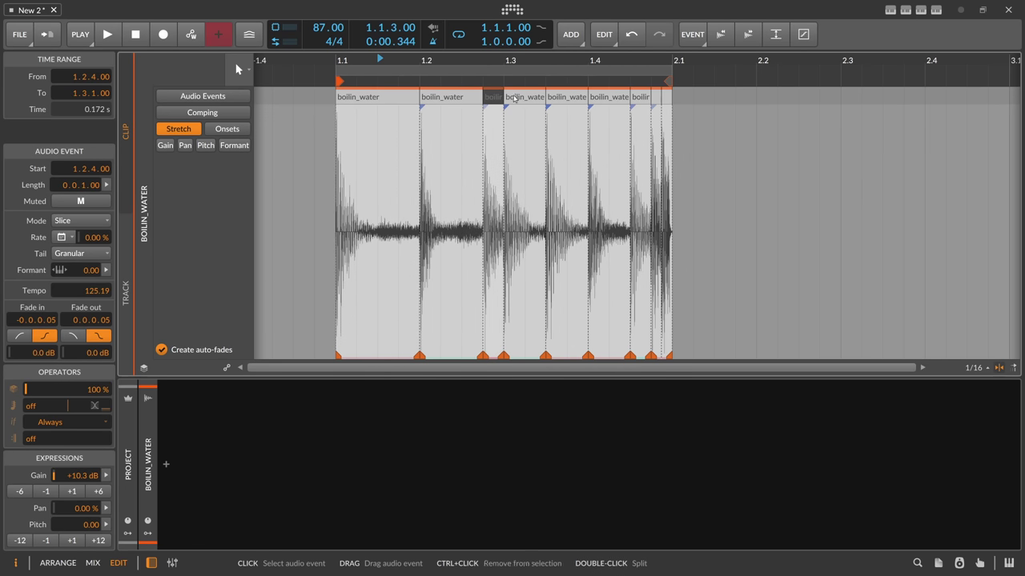
key(Right)
key(Right)
key(Right)
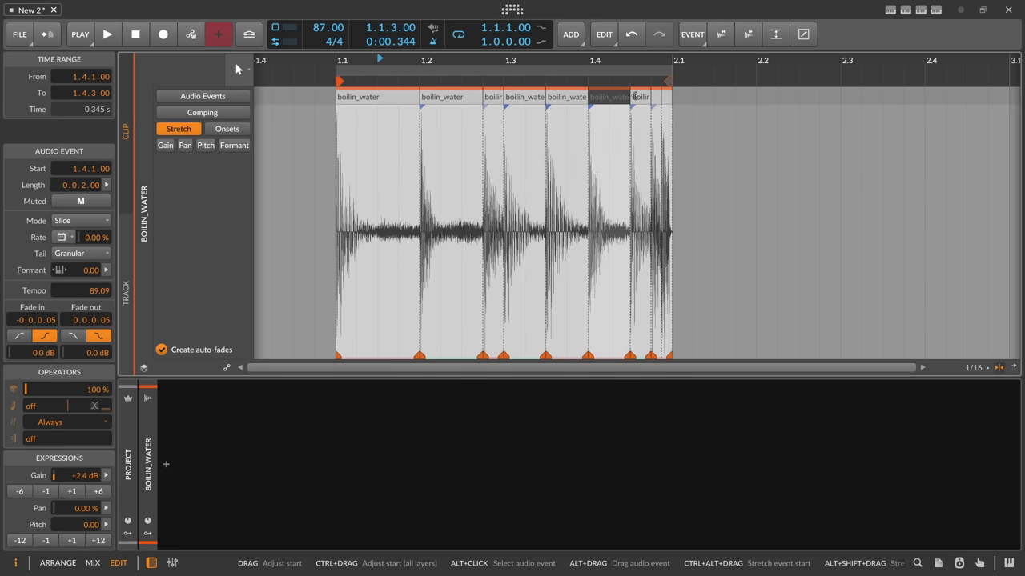
key(Right)
key(Right)
key(Right)
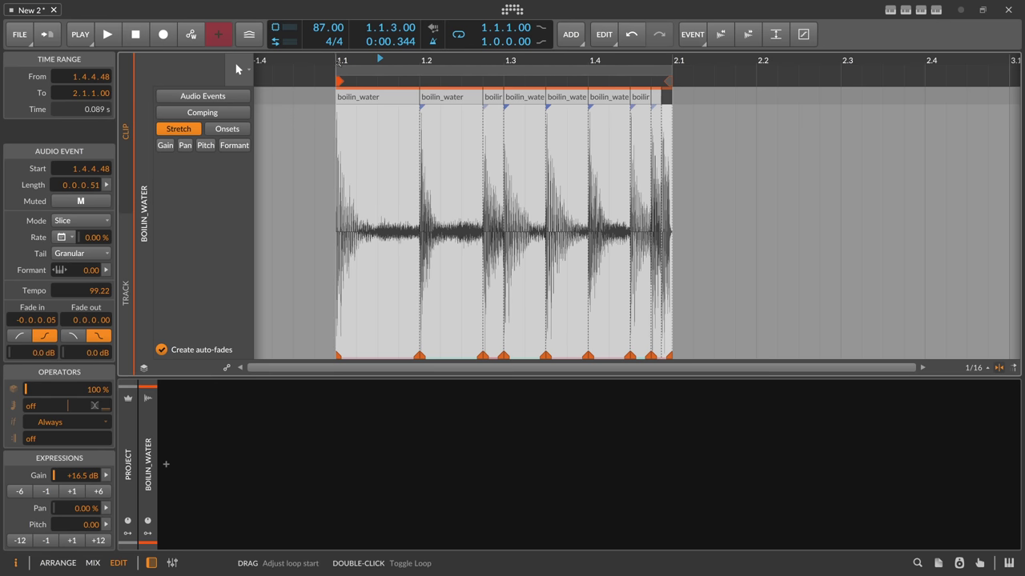
key(space)
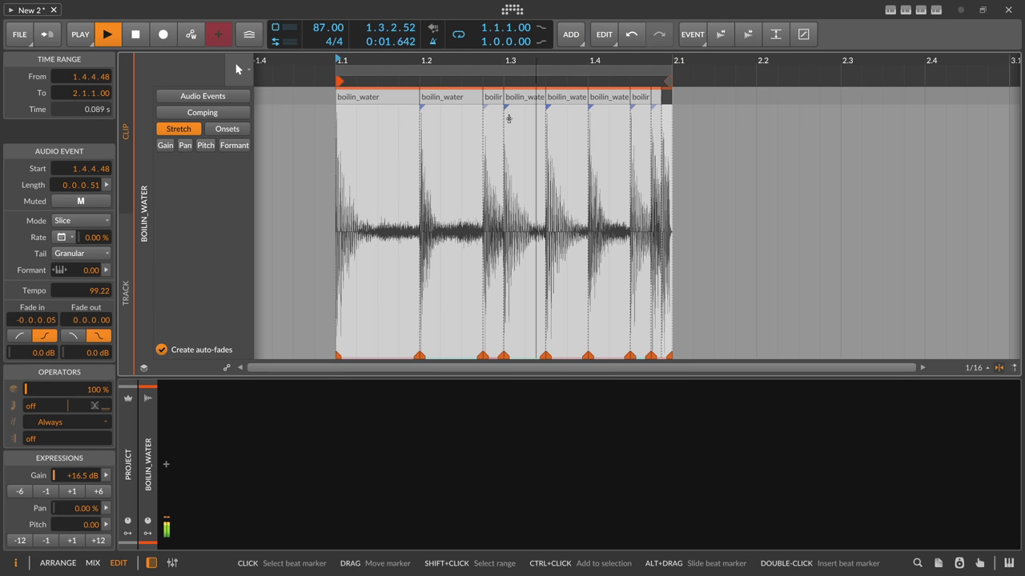
key(space)
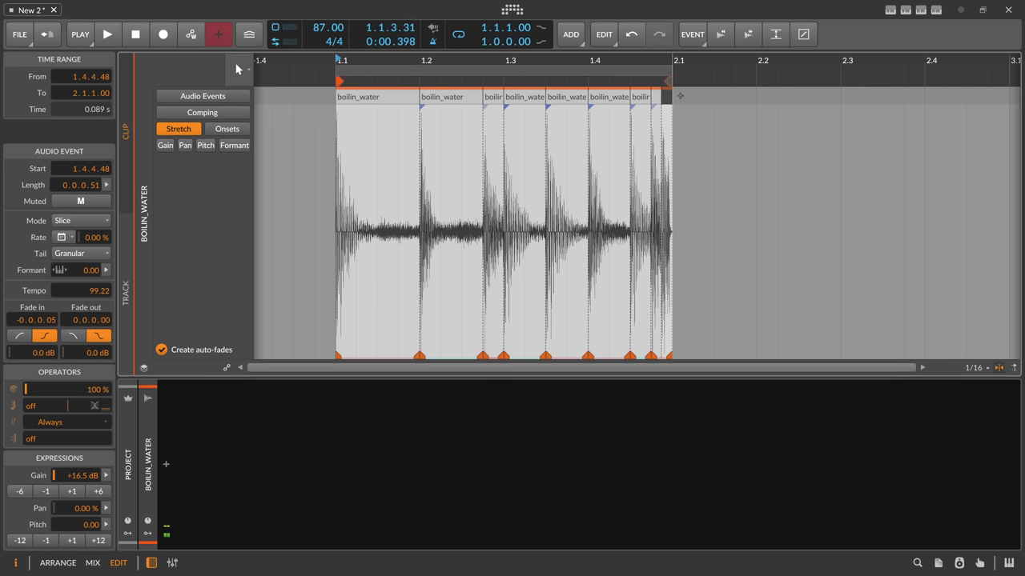
Lower the gain of the last two slices to +5.9 dB and play the clip with the project tempo set to 120 BPM
drag(679, 96, 655, 97)
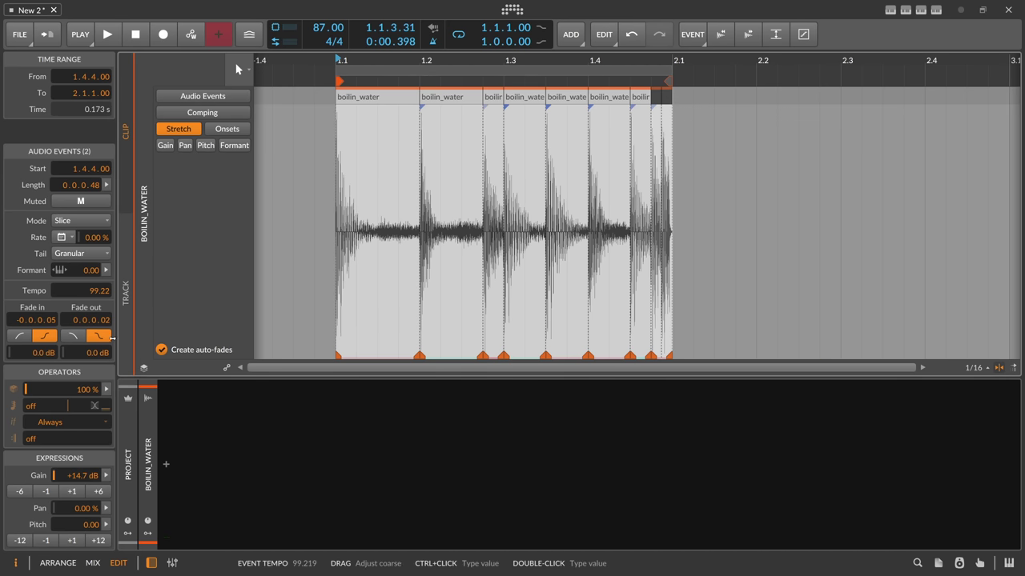
drag(80, 475, 80, 498)
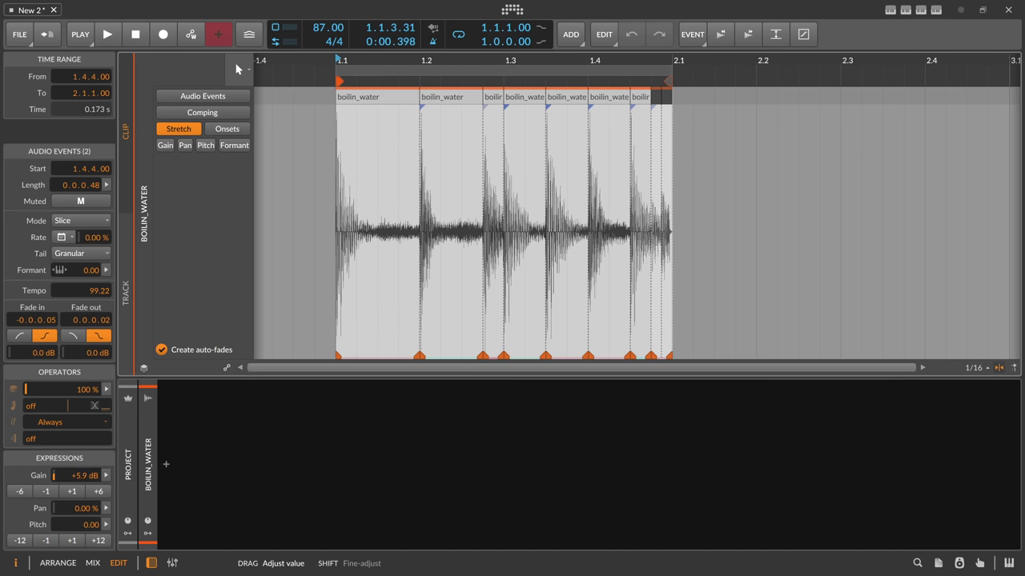
key(space)
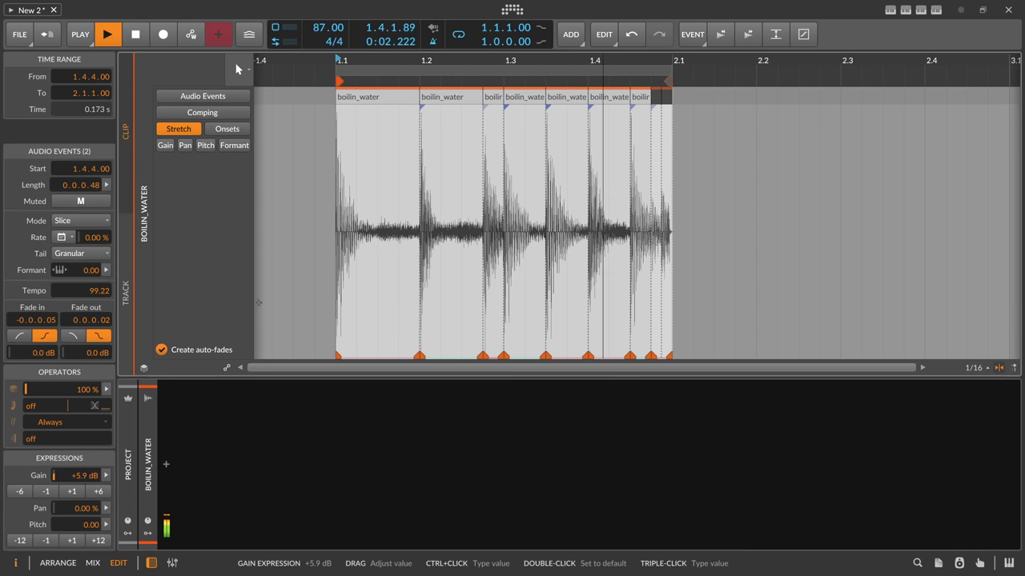
drag(328, 29, 329, 29)
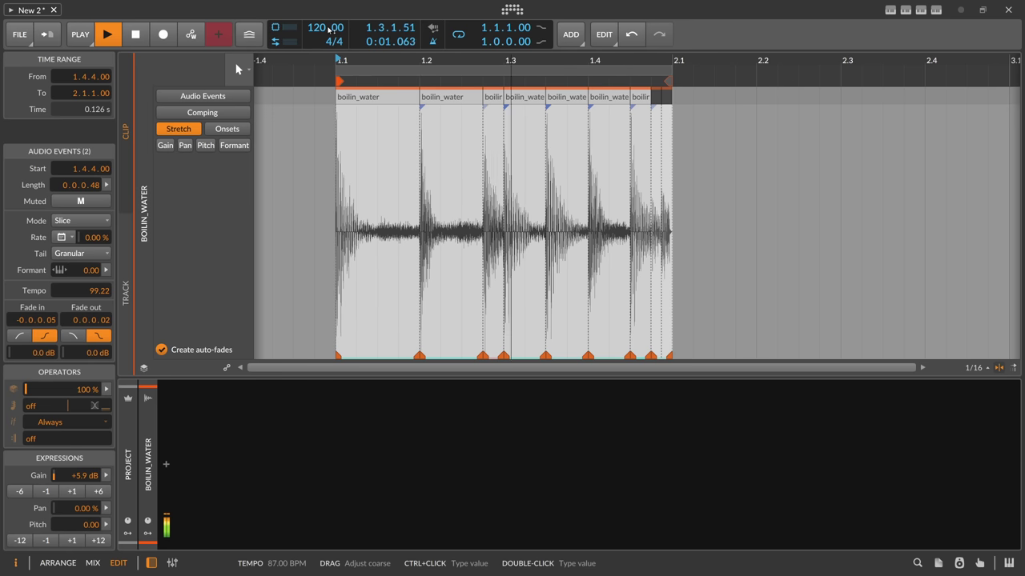
key(space)
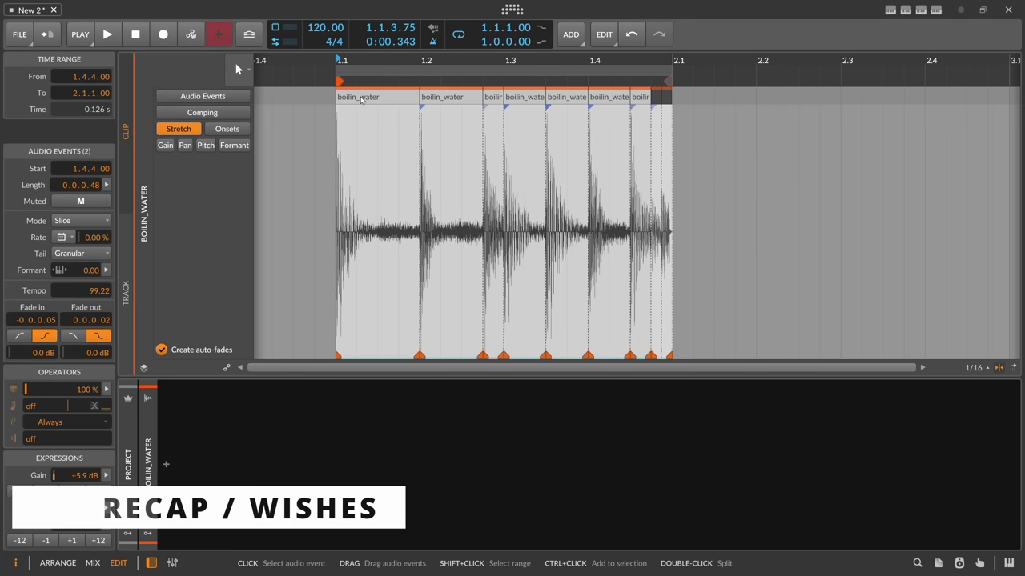
Undo the tempo, slicing and gain edits and the clip normalizations, back to the audio quantize
click(361, 97)
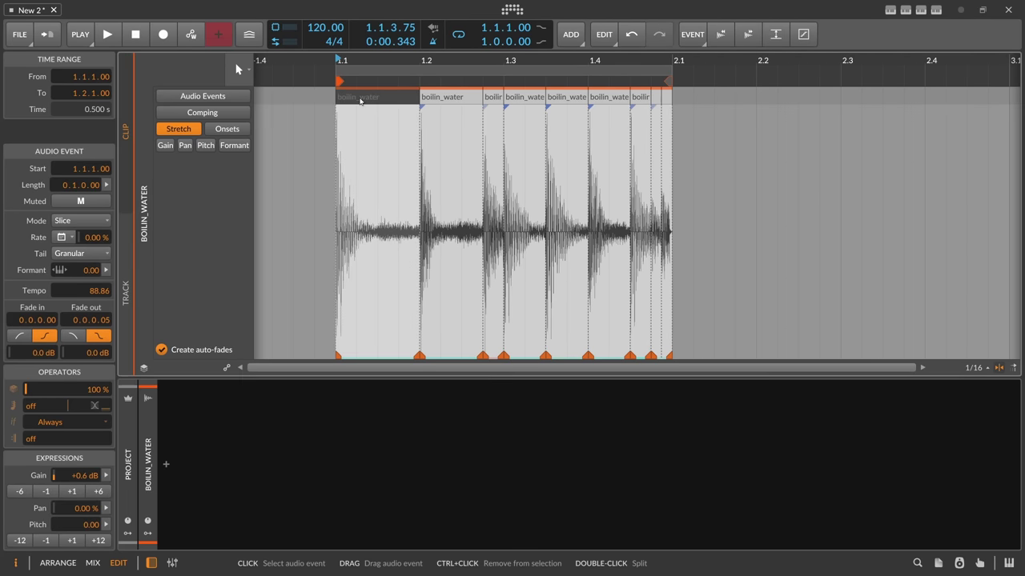
click(631, 35)
click(631, 36)
click(631, 35)
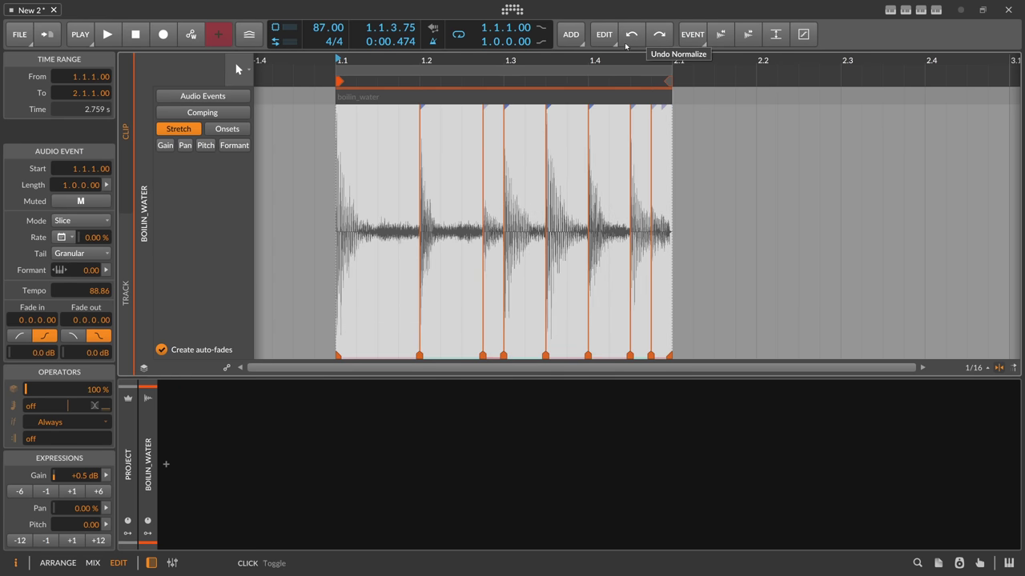
click(630, 37)
click(628, 37)
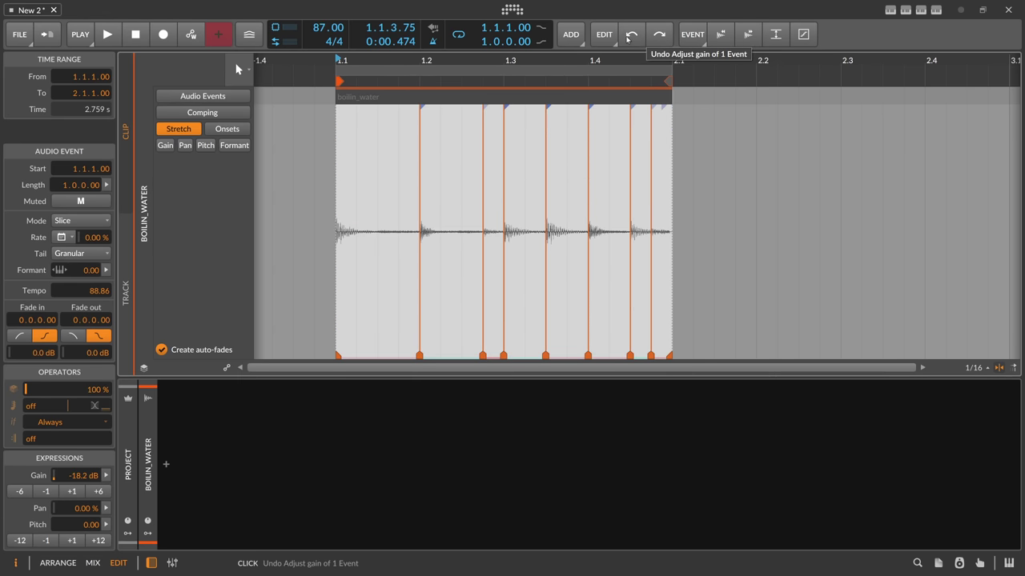
click(629, 37)
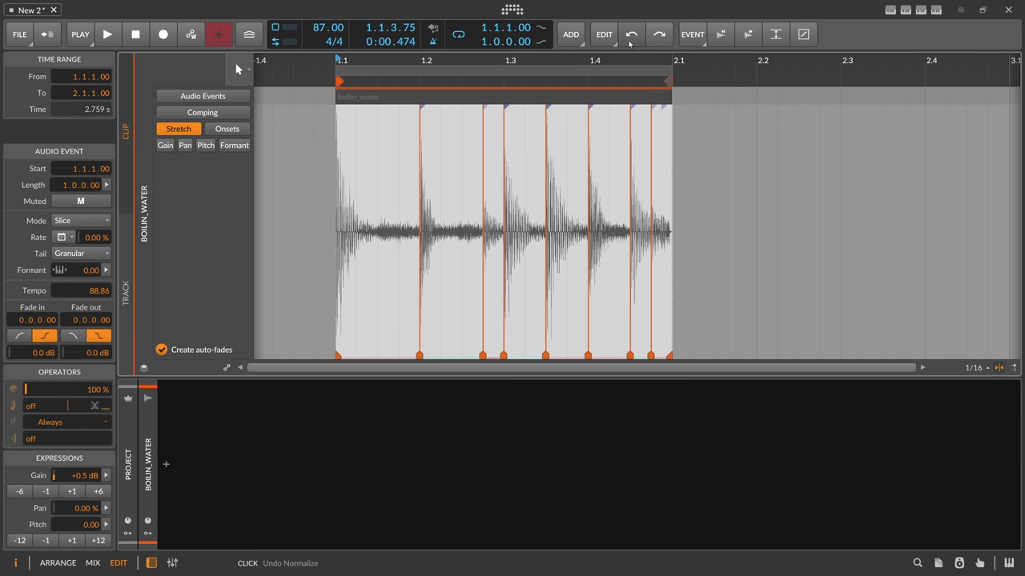
click(631, 35)
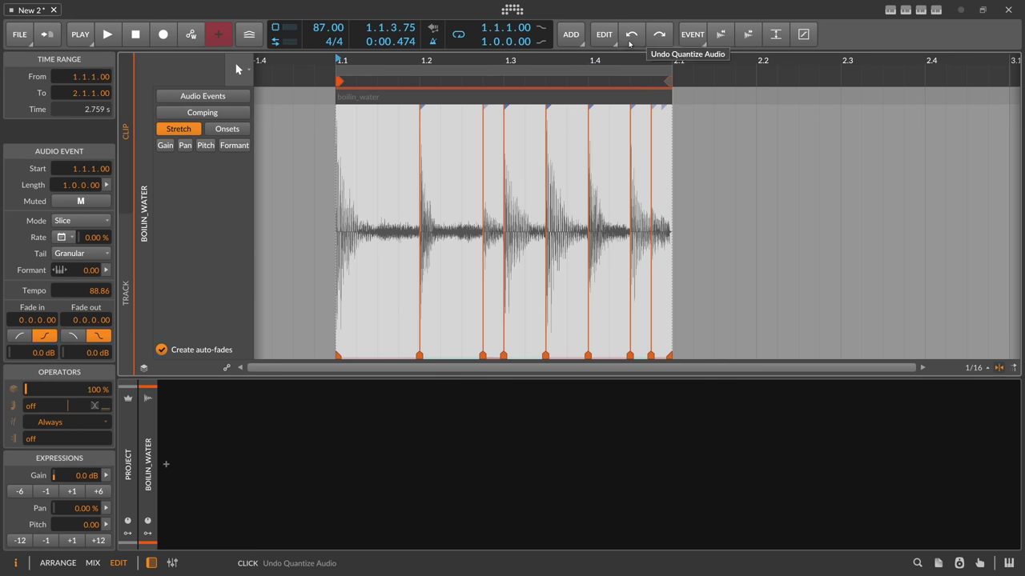
Show the clip's onsets and delete the onsets at 1.2.4 and 1.3
click(227, 129)
click(422, 194)
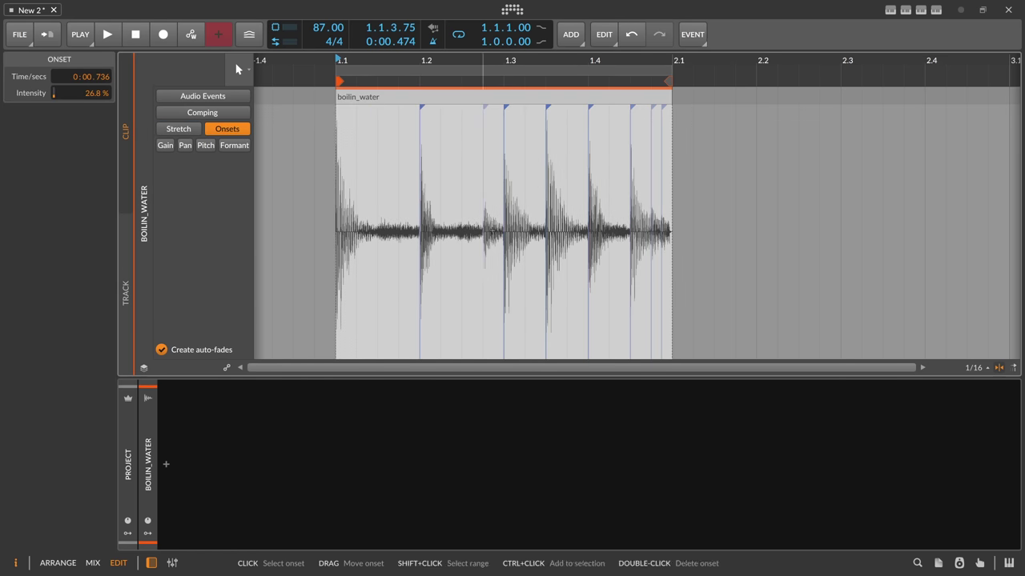
double_click(483, 262)
double_click(496, 287)
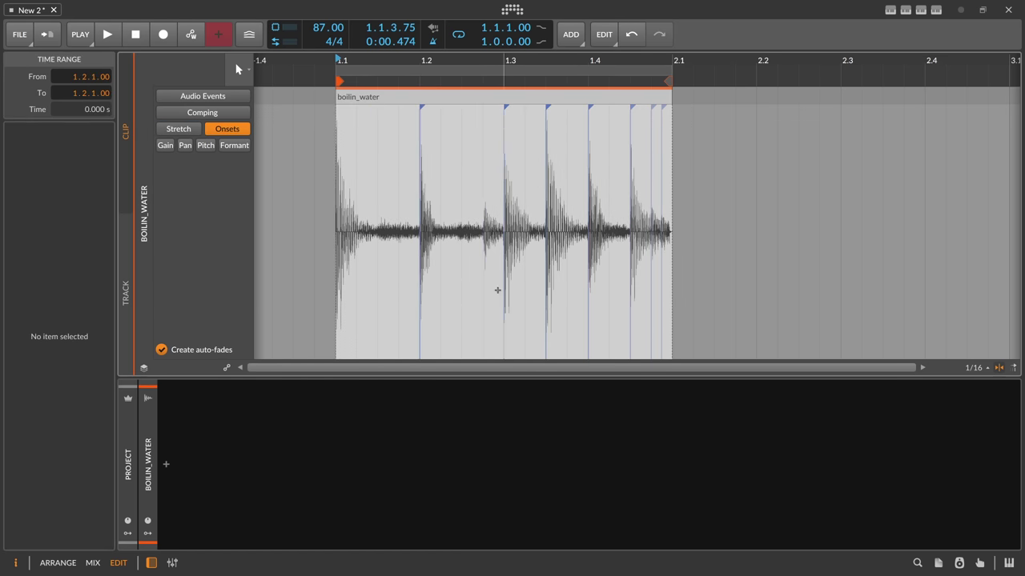
Insert trial onsets at 1.2.3 and 1.1.4 in the clip and delete them again
double_click(461, 274)
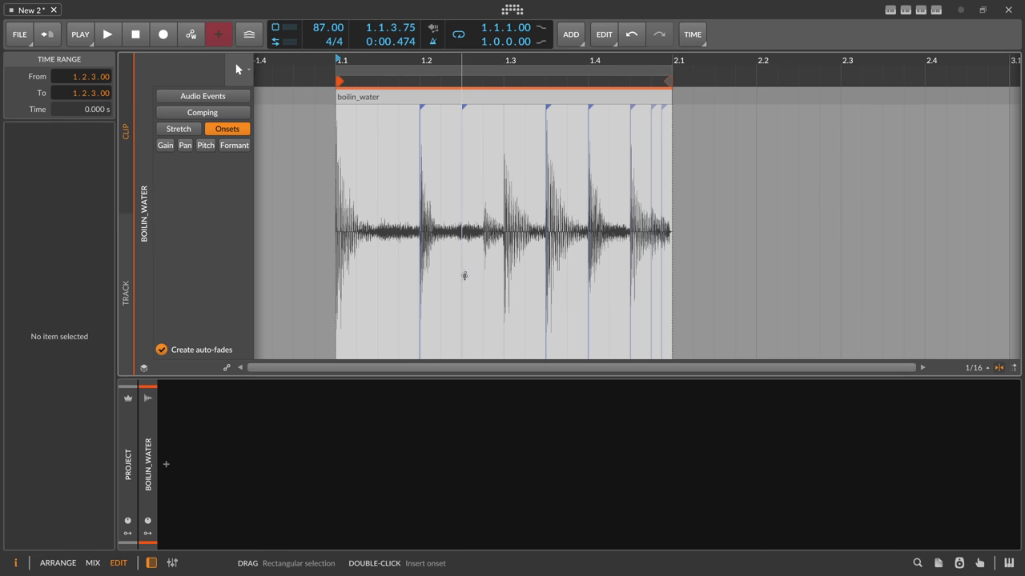
double_click(396, 270)
double_click(398, 290)
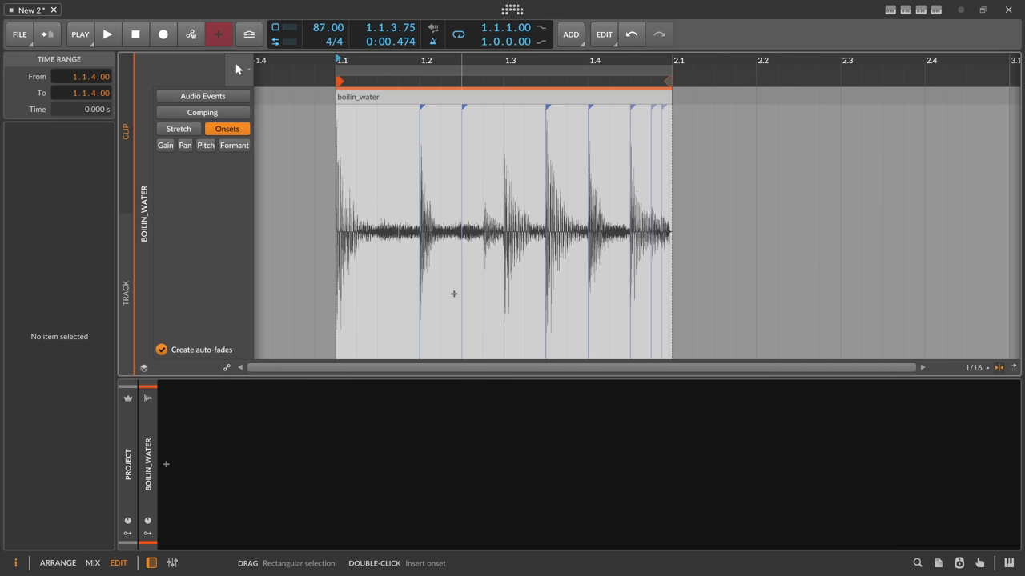
click(461, 295)
double_click(461, 295)
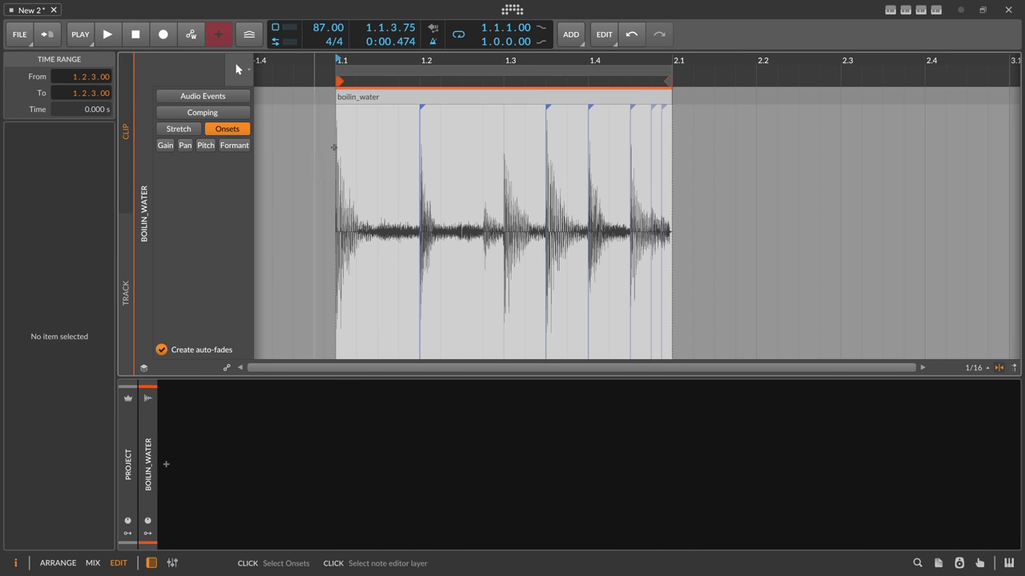
Open the Quantize Audio settings for the boilin_water audio event
right_click(396, 103)
click(445, 528)
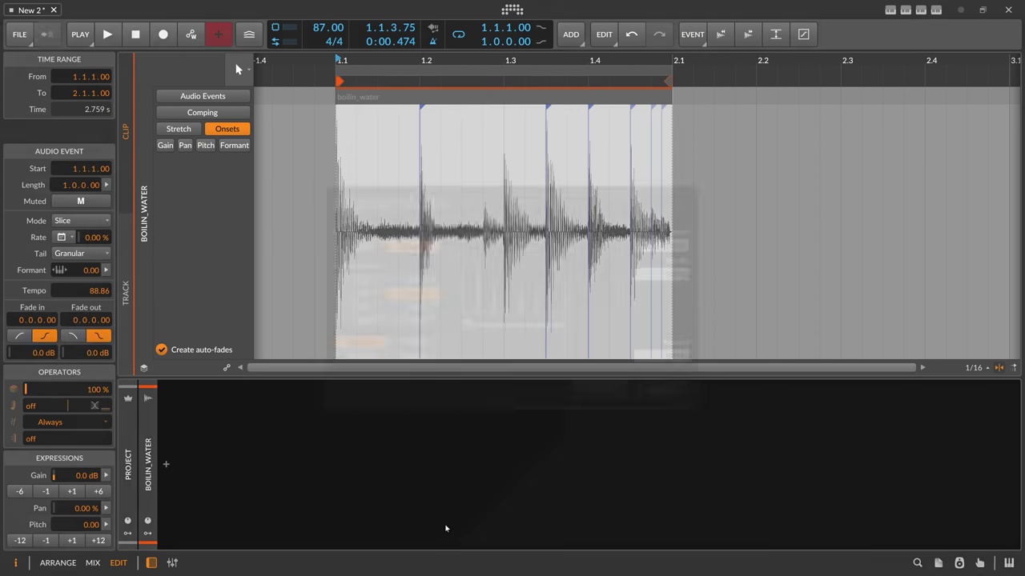